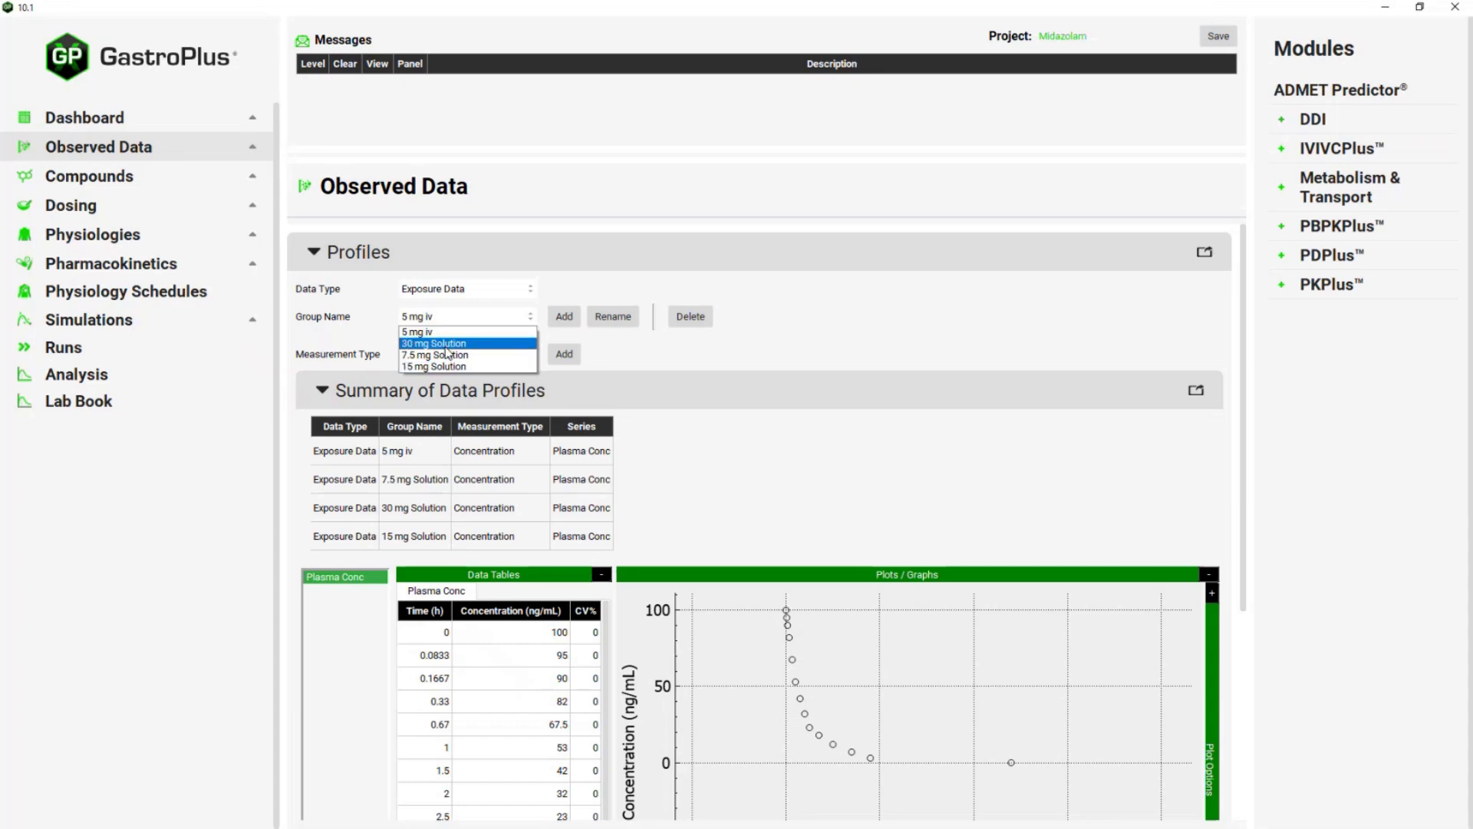
Step: Review the 5 mg iv observed data profile and open the PKPlus module with Midazolam as the compound
click(822, 375)
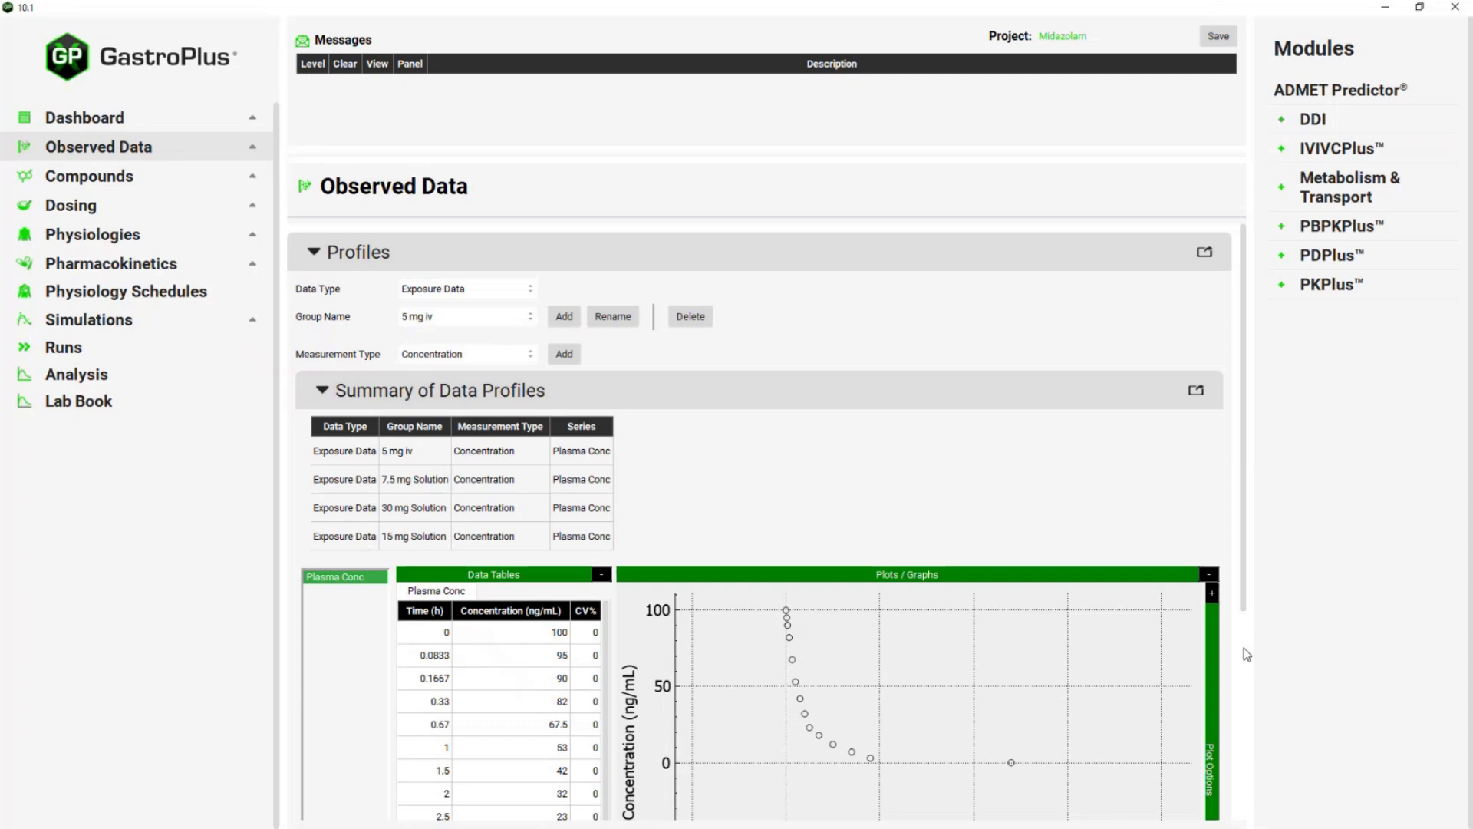
scroll(1244, 654, down, 5)
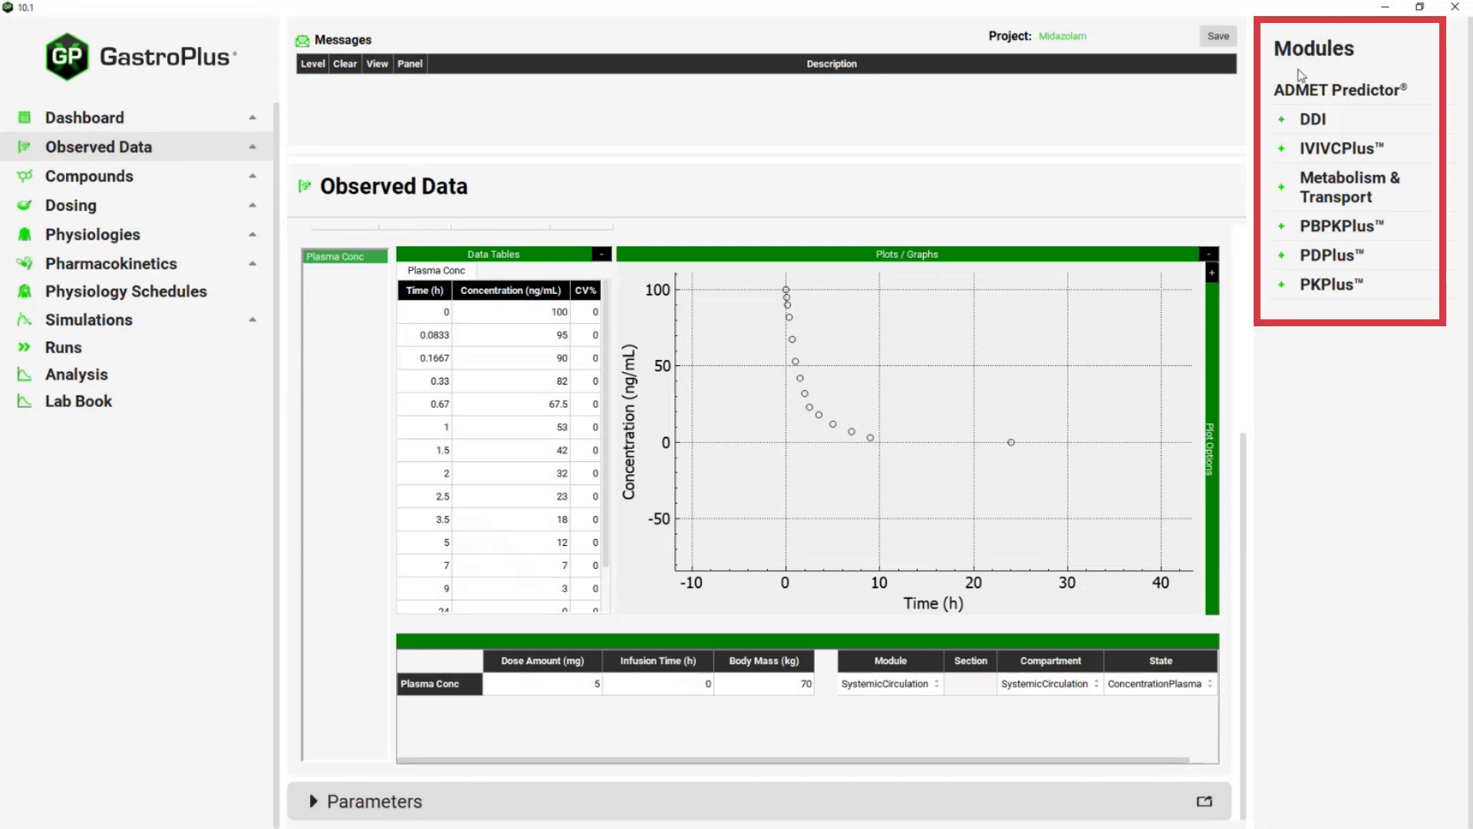
click(1314, 288)
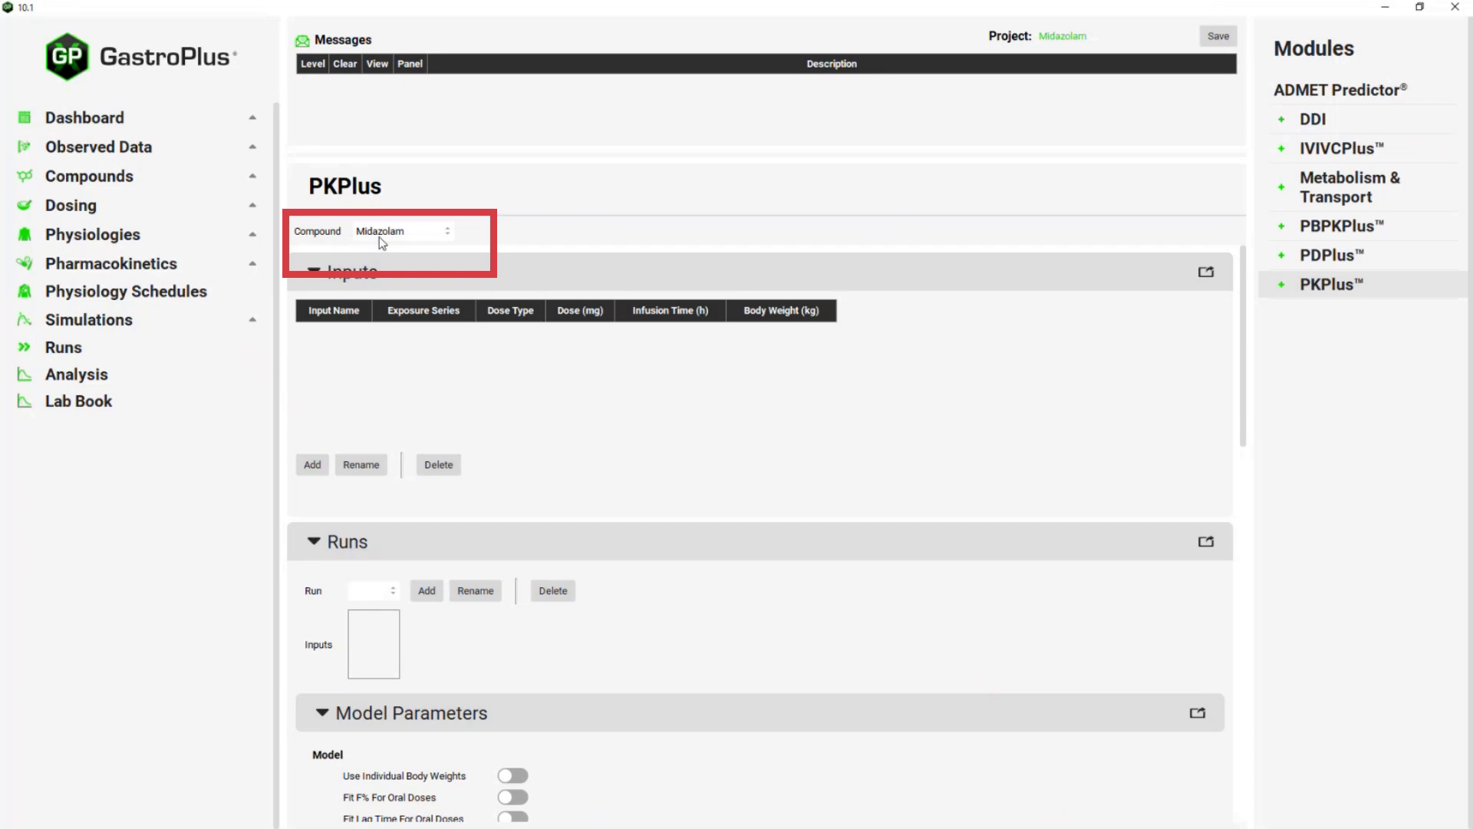
click(420, 237)
click(387, 246)
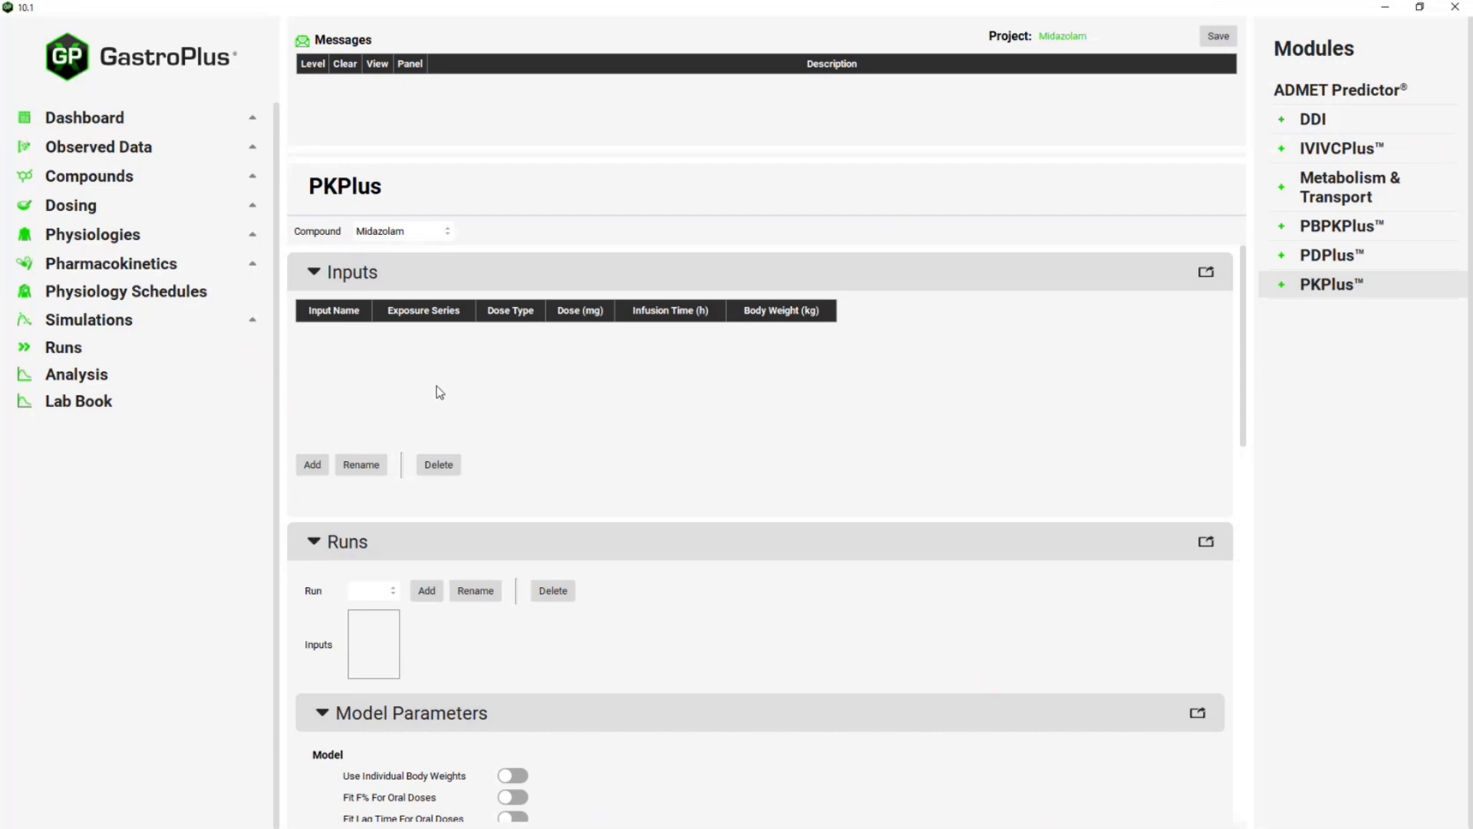
Step: Add a PKPlus input named "5mg iv"
click(314, 466)
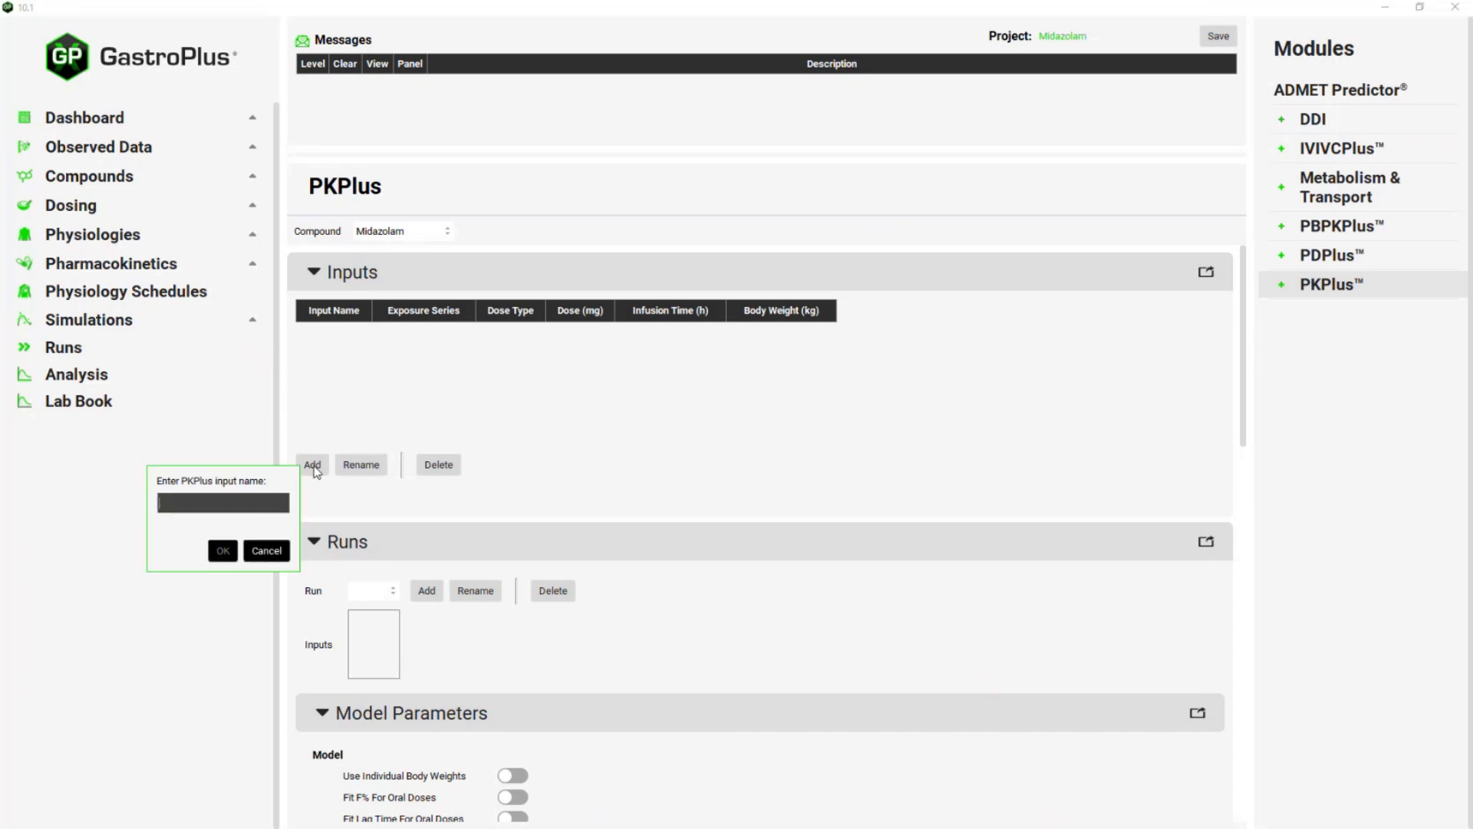
text(5mg iv)
key(Return)
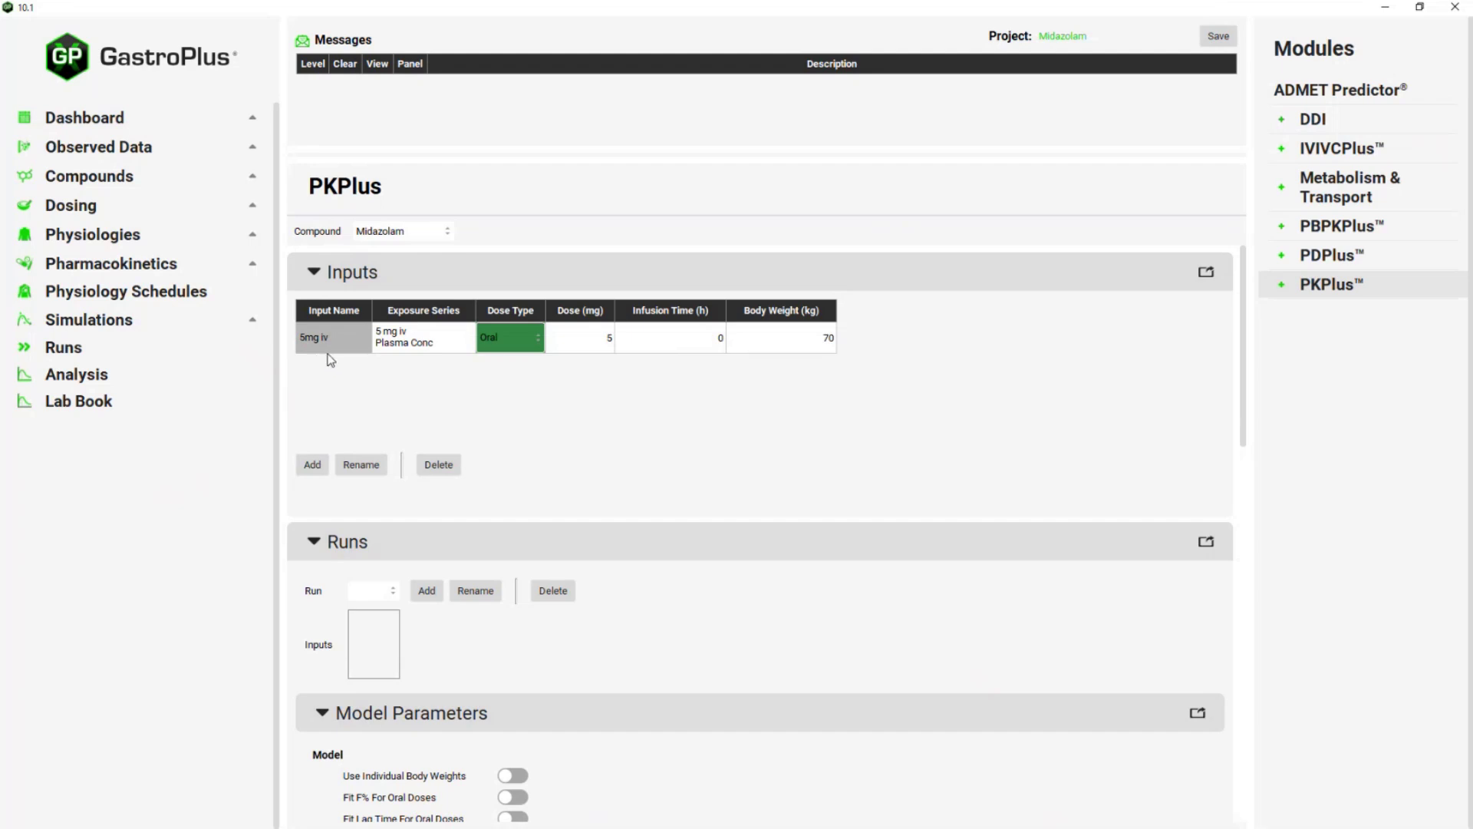
Step: Check the exposure series group options of the 5mg iv input, keep 5 mg iv, and set its dose type to Intravenous
click(457, 337)
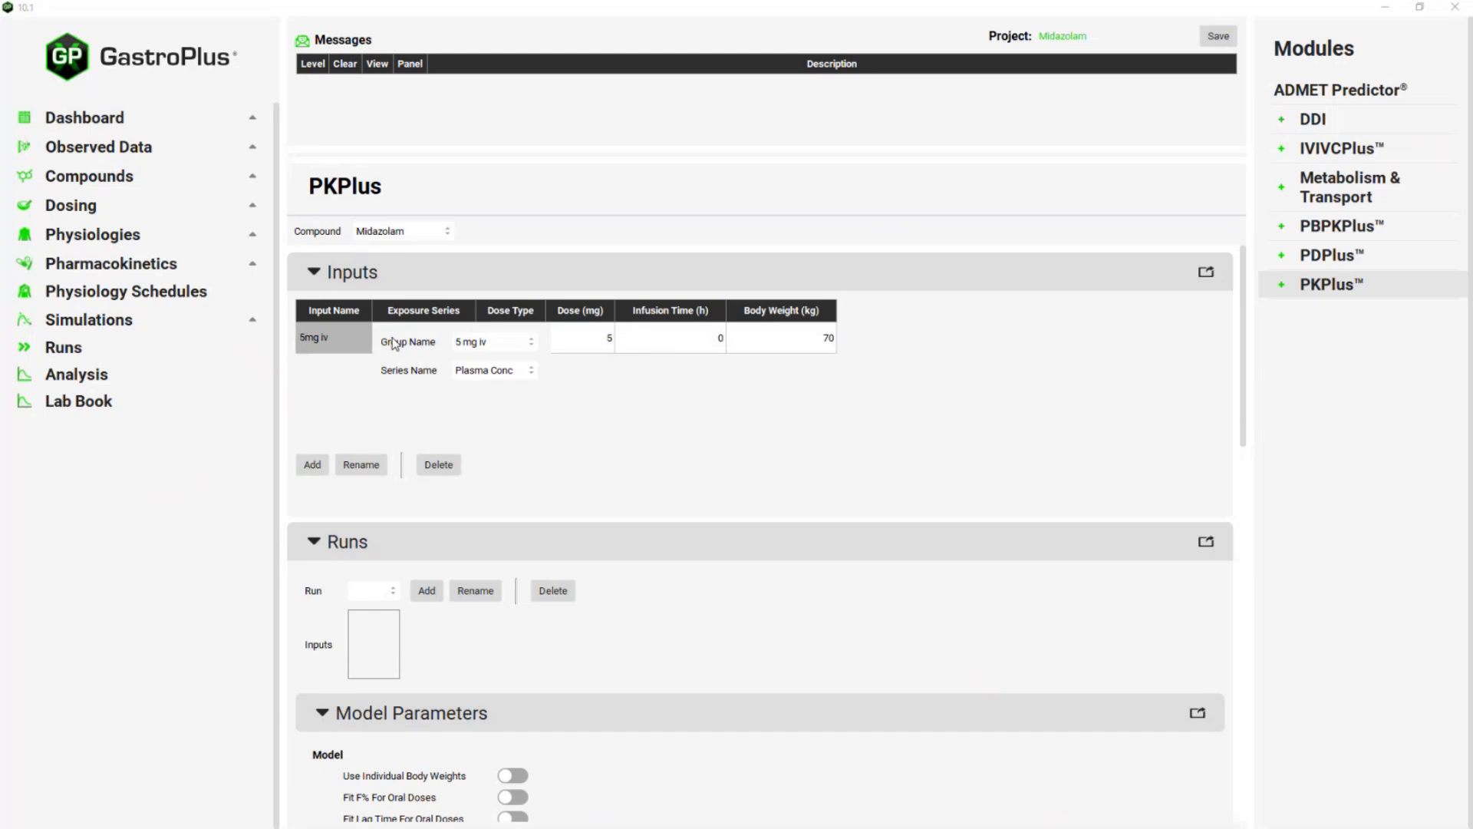
click(511, 346)
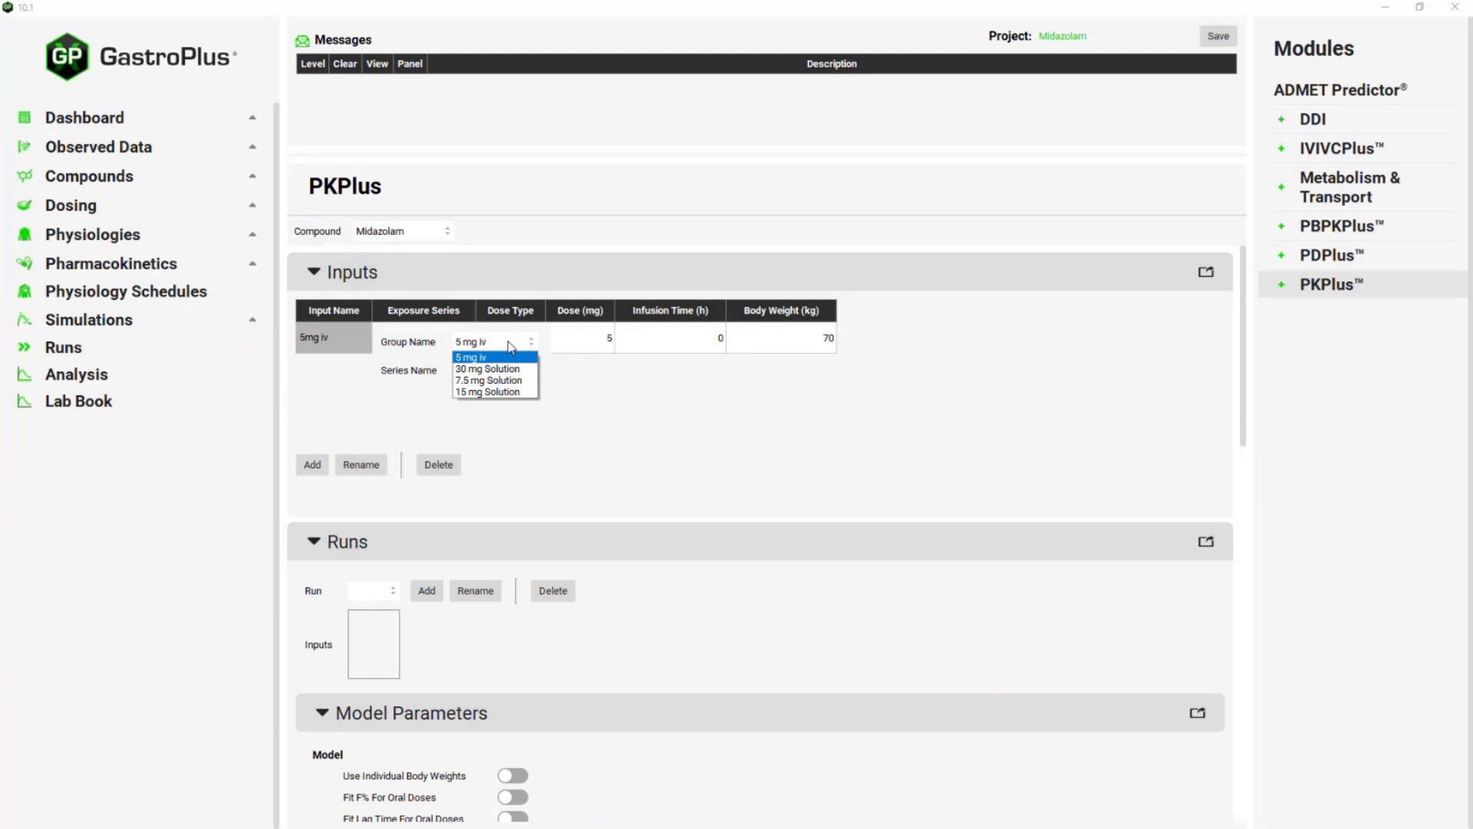
click(511, 345)
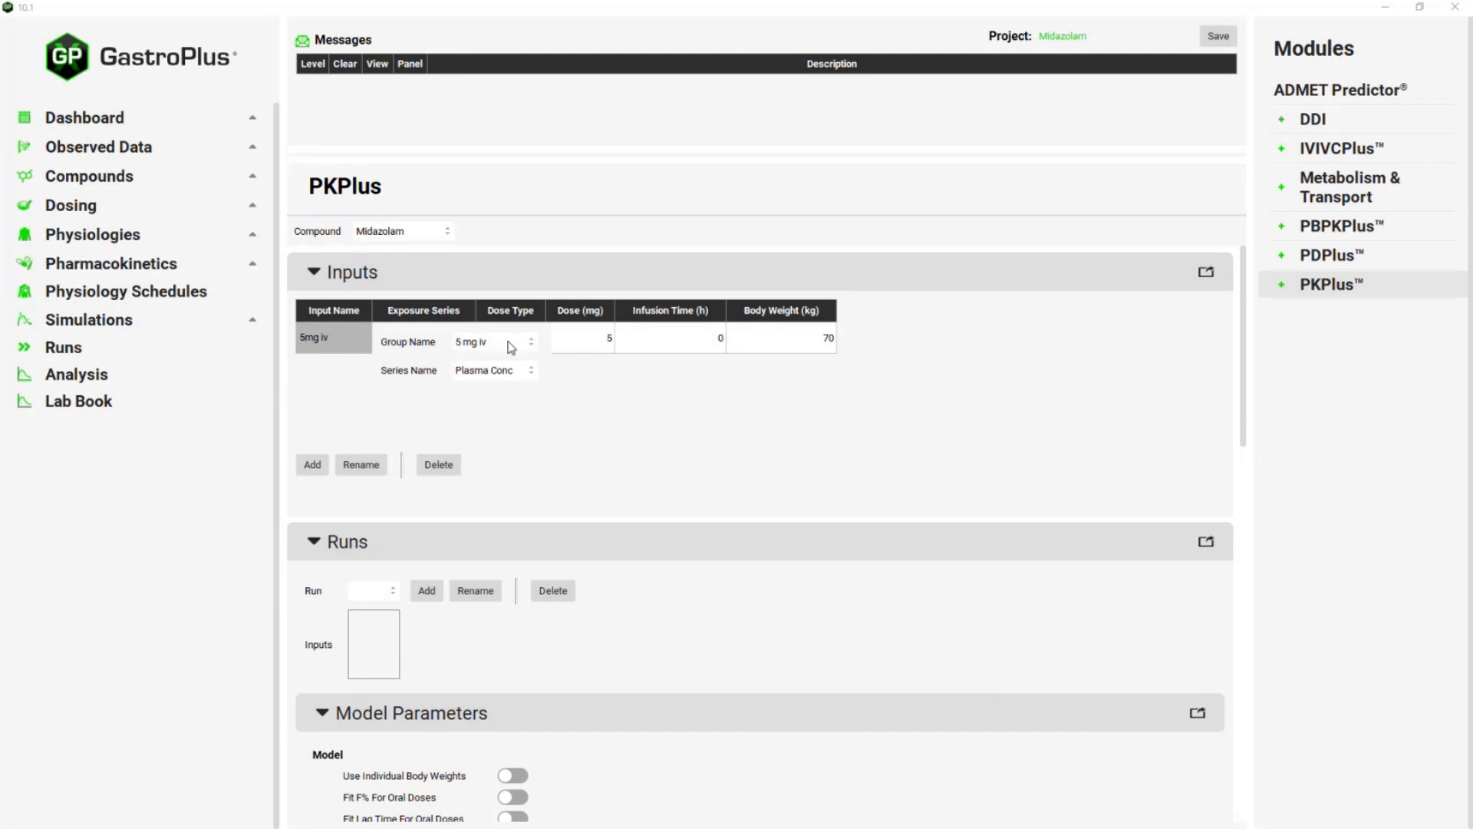
click(542, 323)
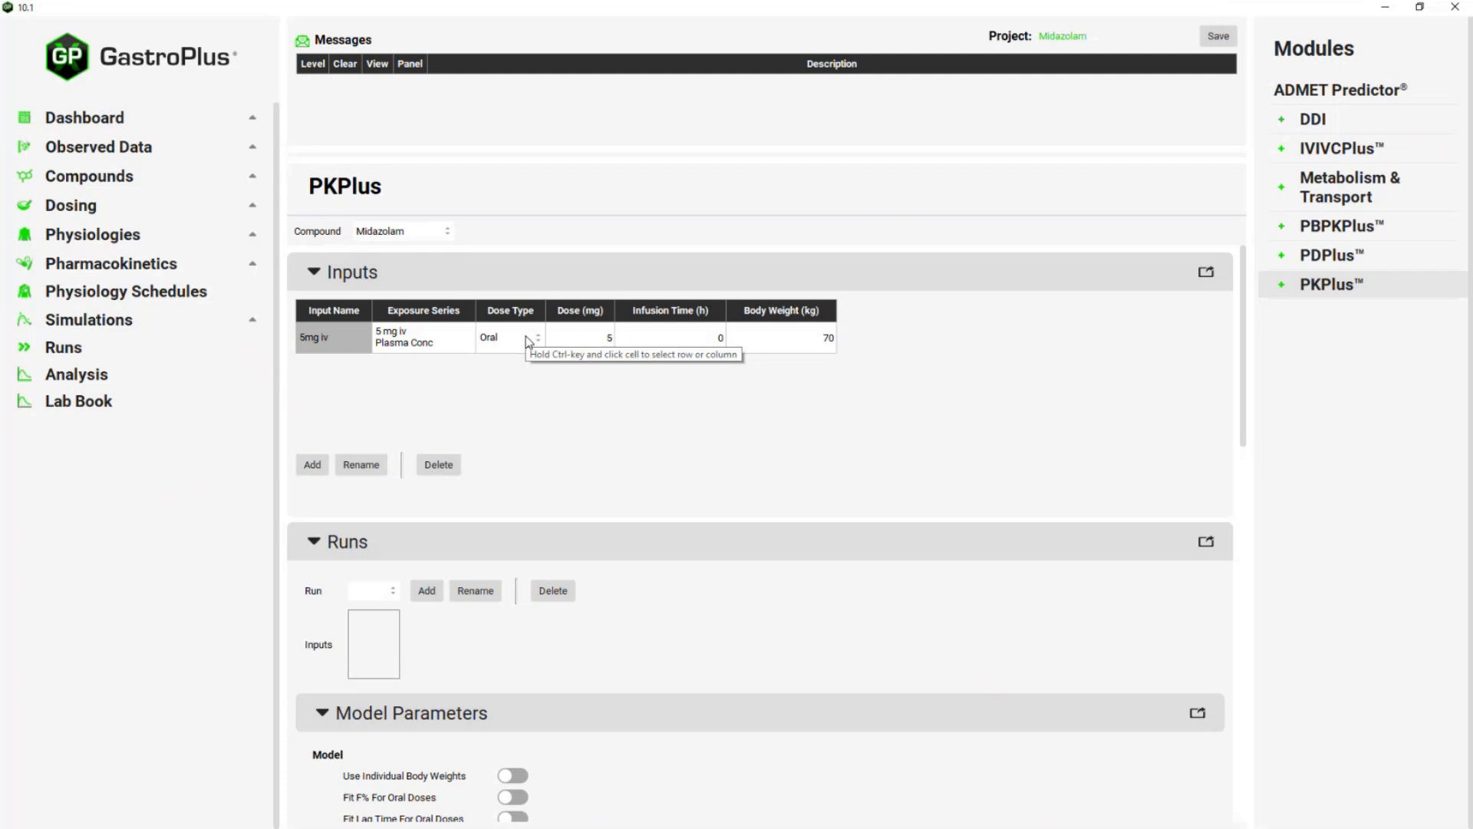
click(529, 341)
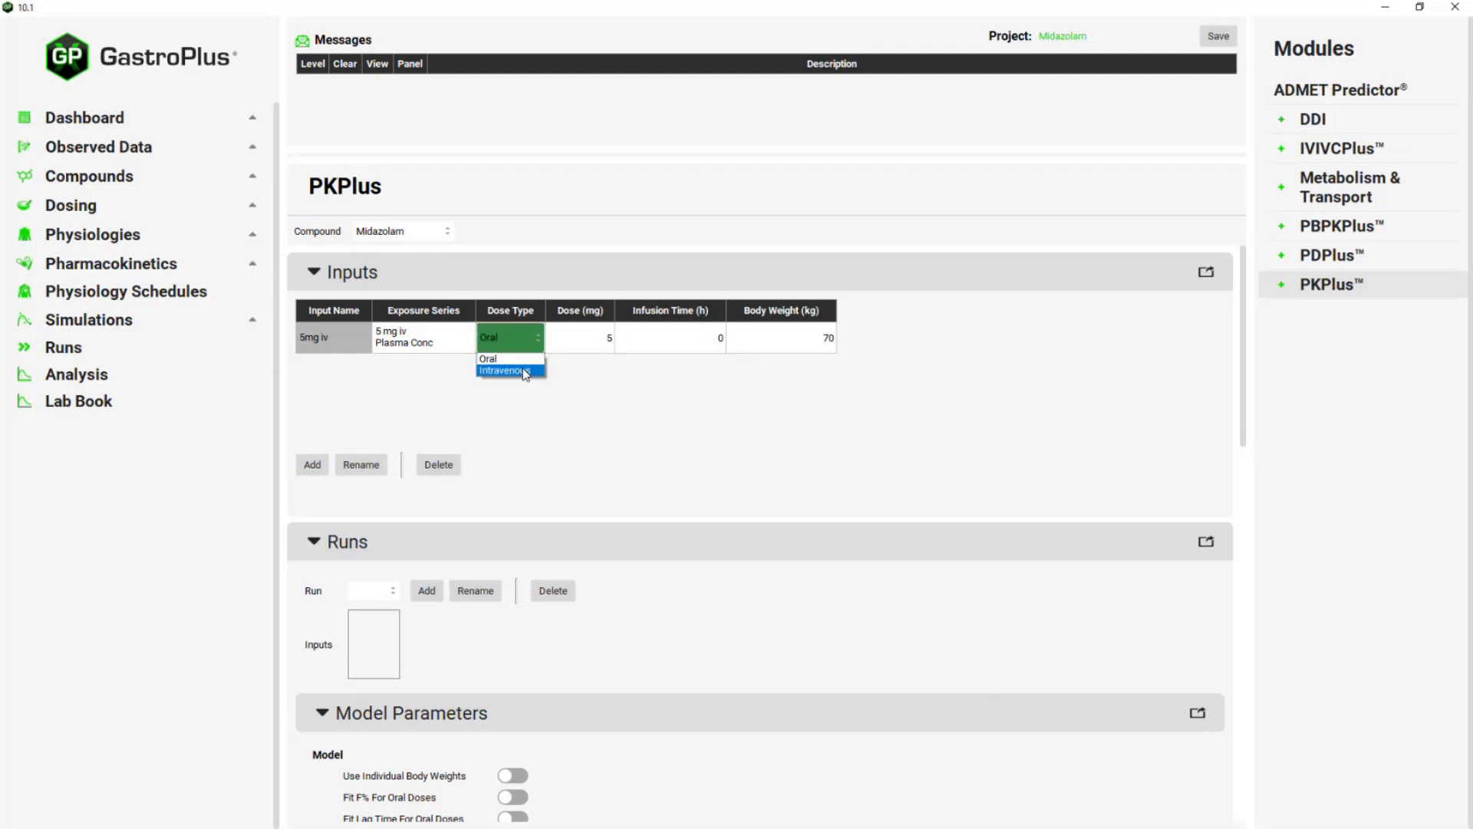
click(526, 372)
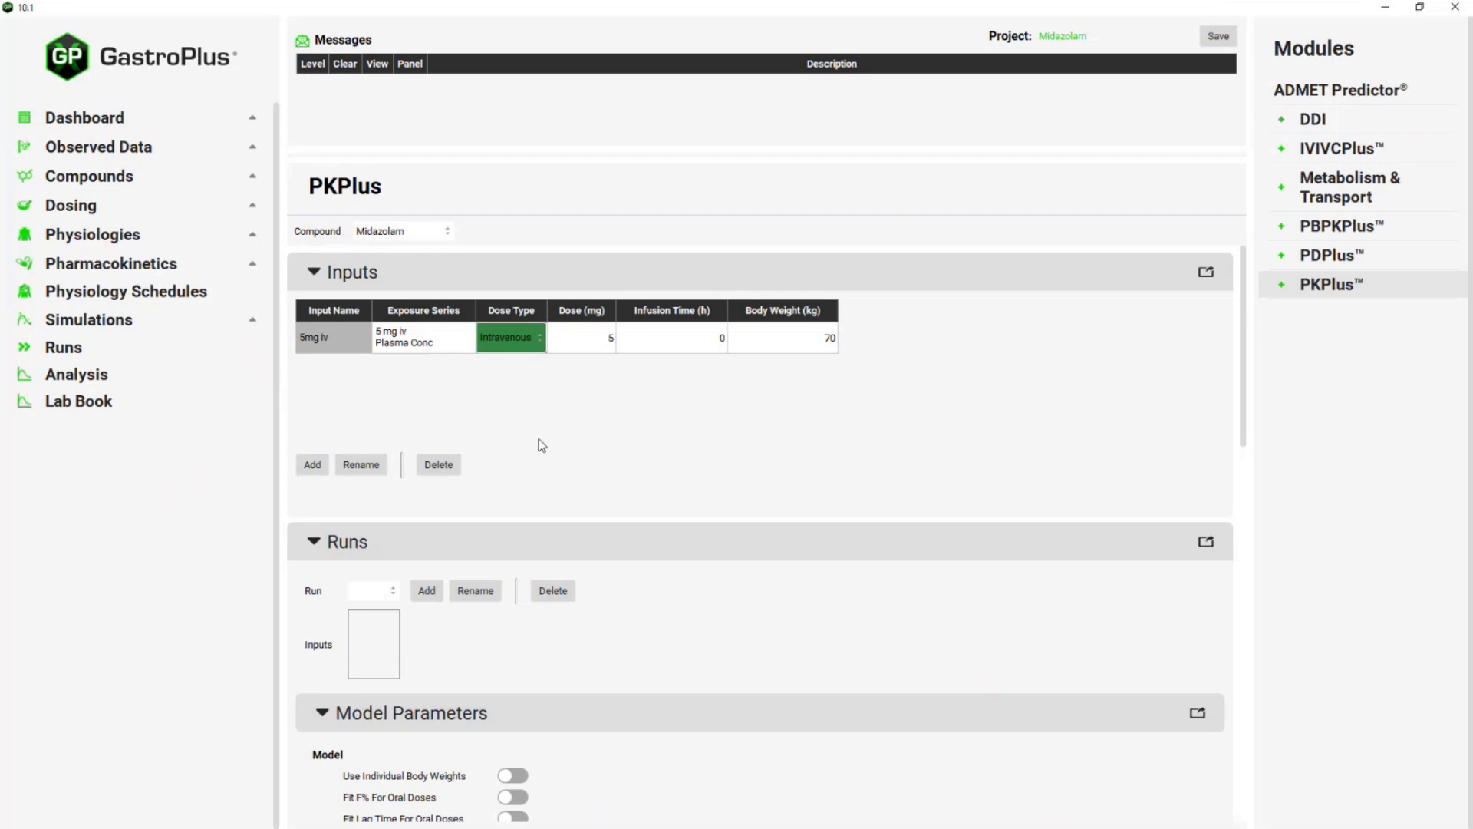
Step: Add a PKPlus run named "Iv run"
scroll(541, 443, down, 2)
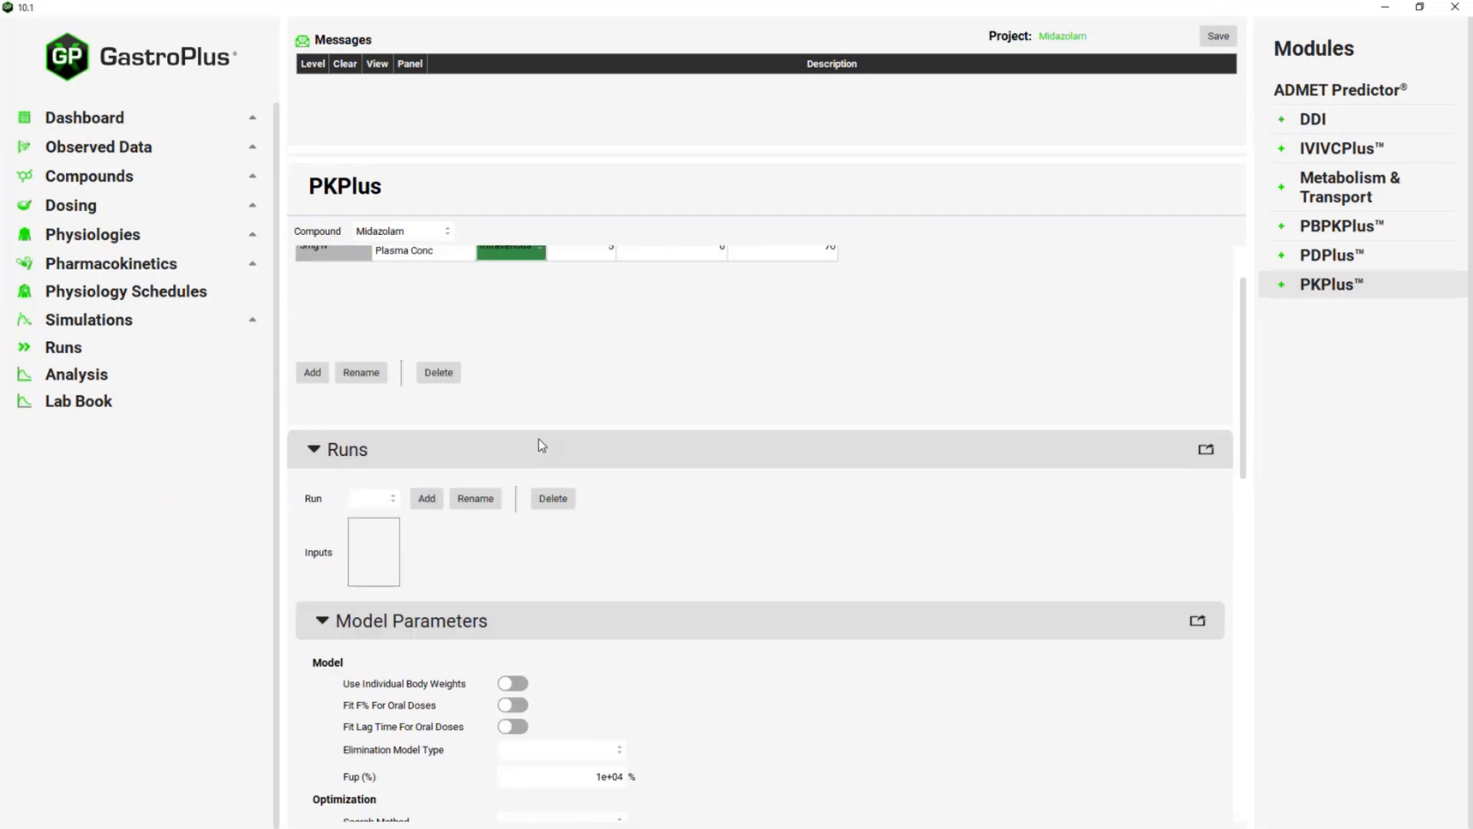
scroll(445, 451, down, 1)
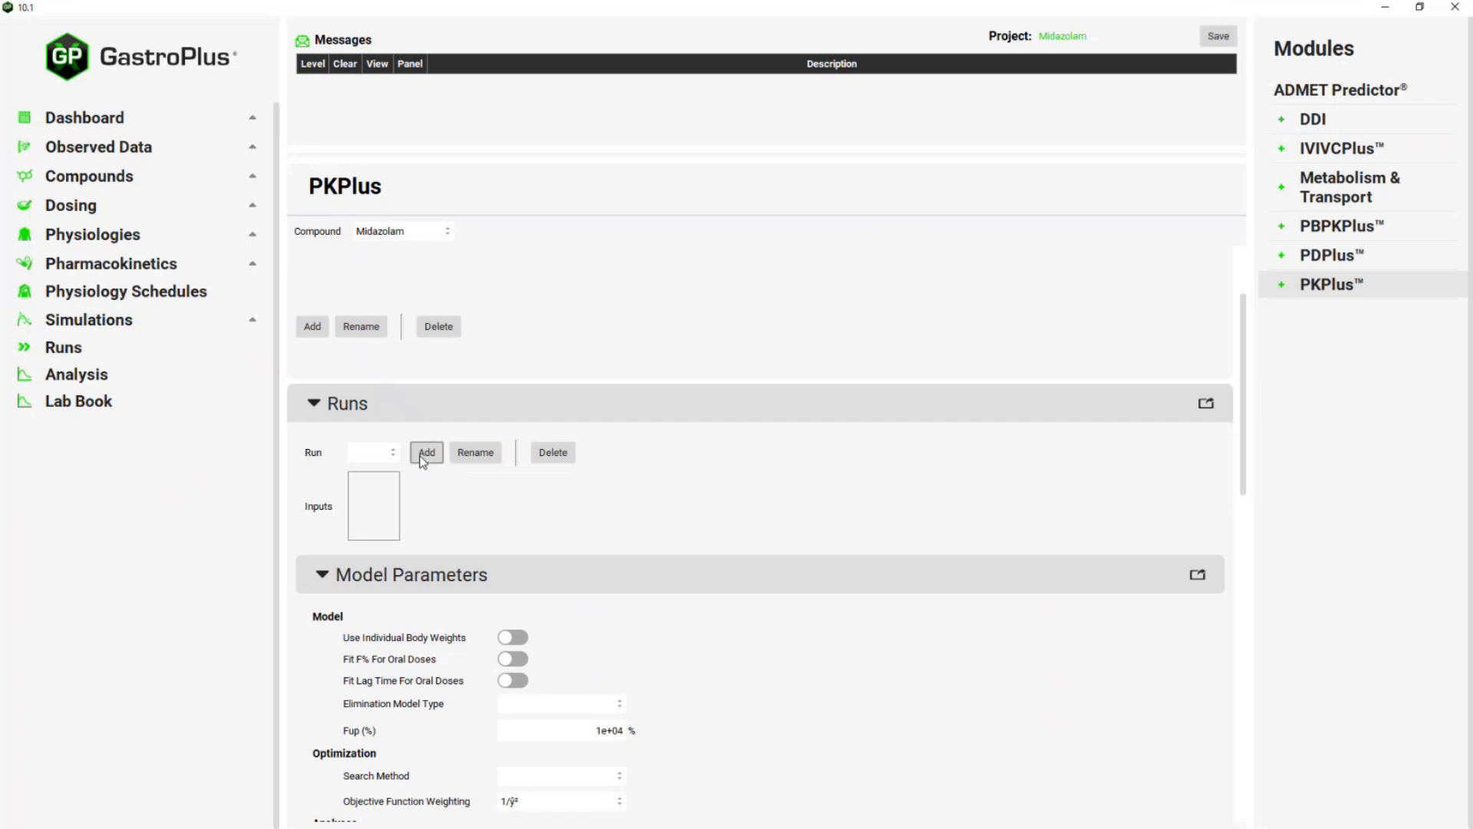
click(424, 459)
text(I)
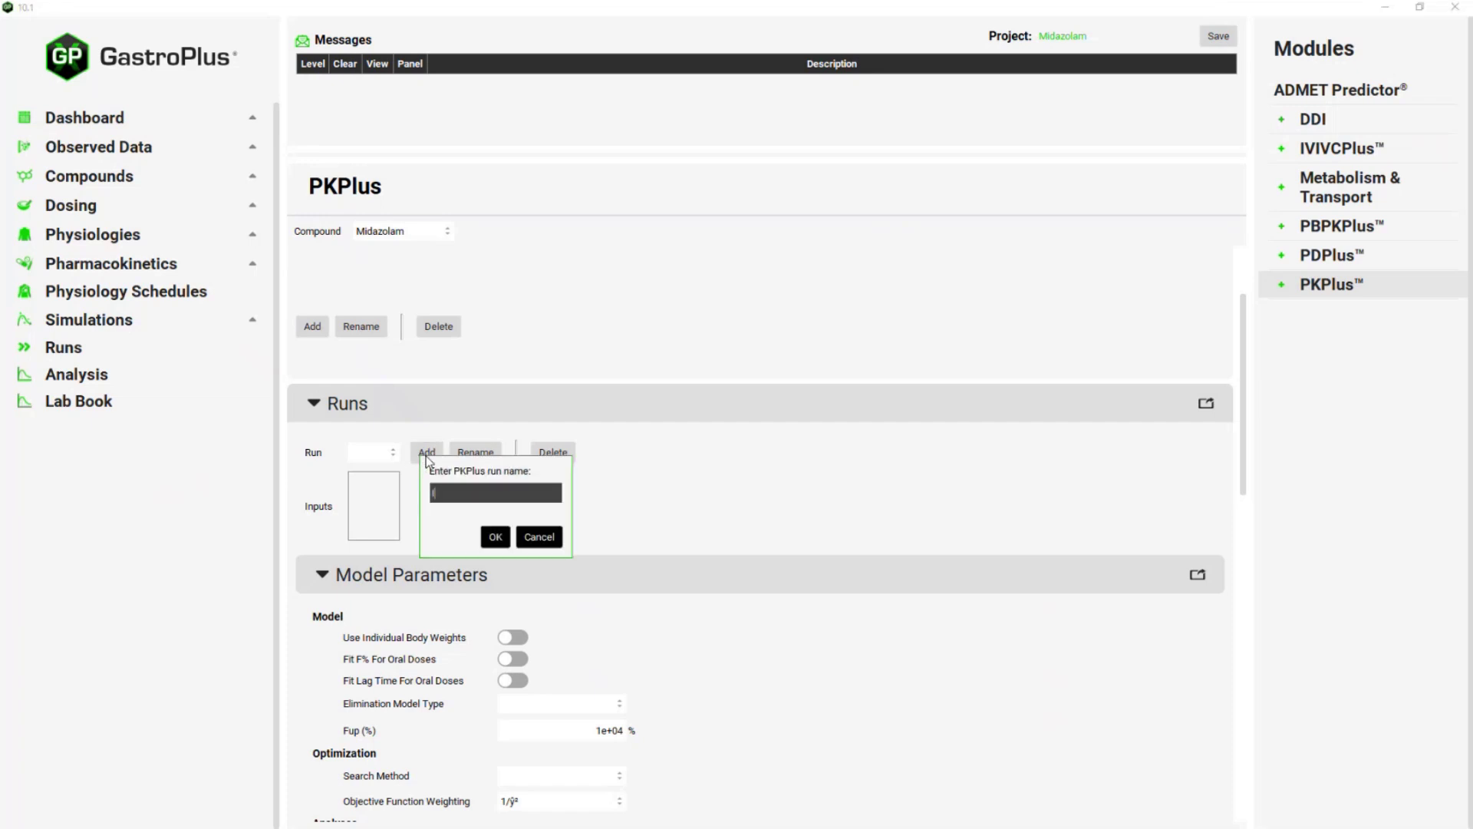
text(v run)
click(490, 537)
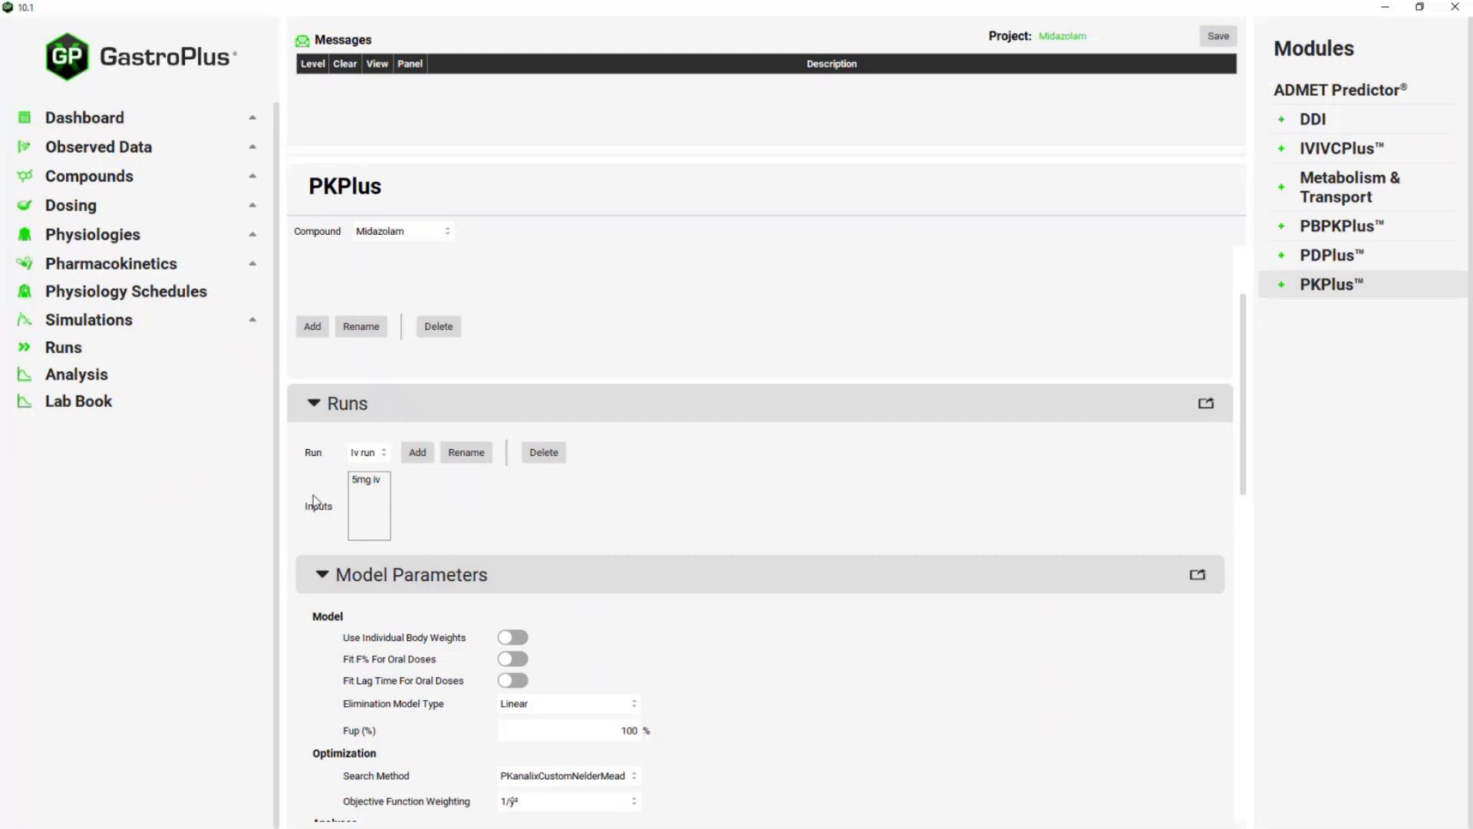
Step: Select 5mg iv as the input for the Iv run
double_click(364, 480)
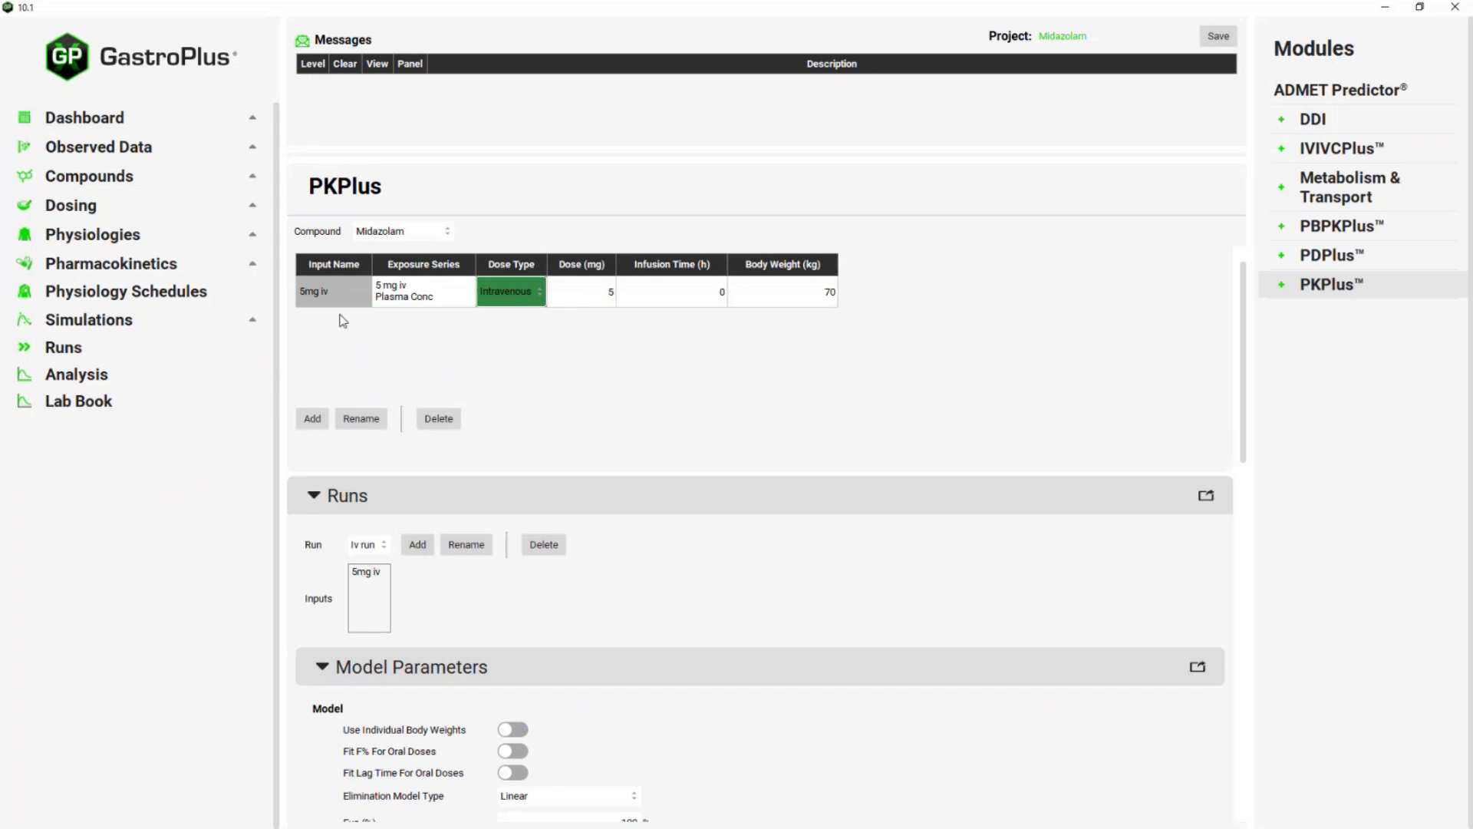
click(383, 577)
scroll(426, 581, down, 1)
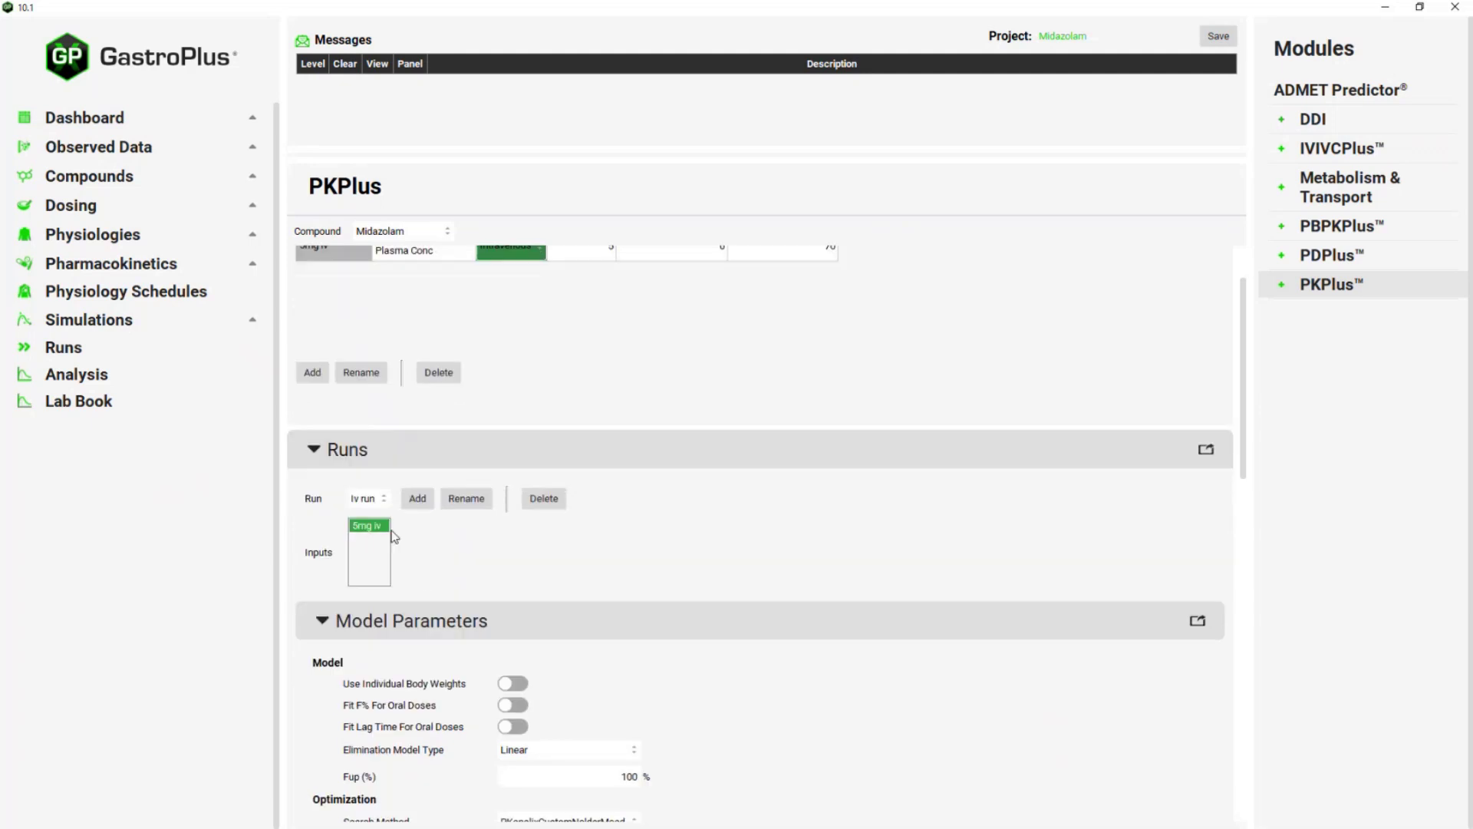
Step: Examine the run's model parameters, including the options for Elimination Model Type, keeping Linear
scroll(513, 556, down, 1)
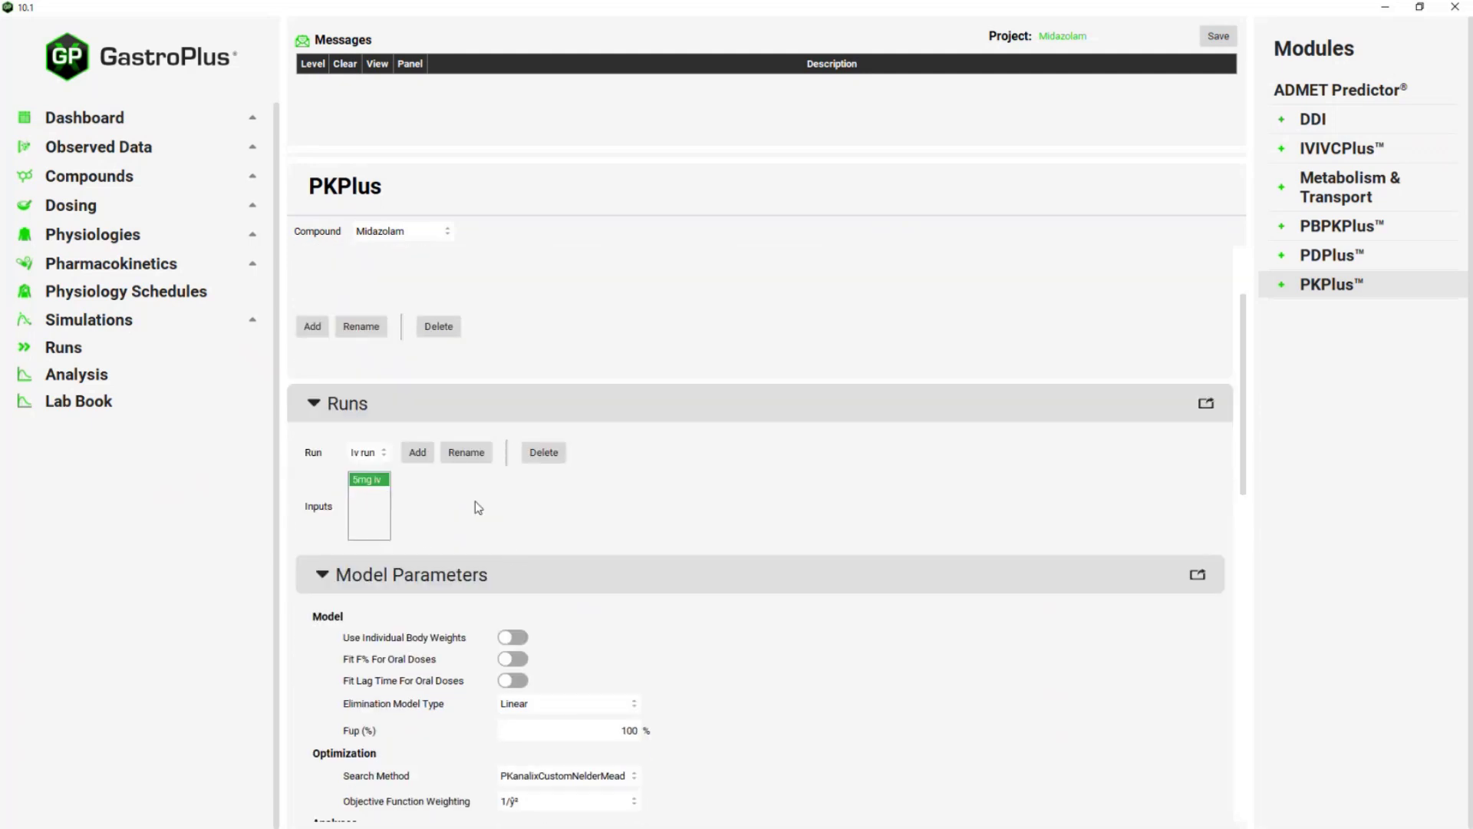
scroll(462, 501, down, 2)
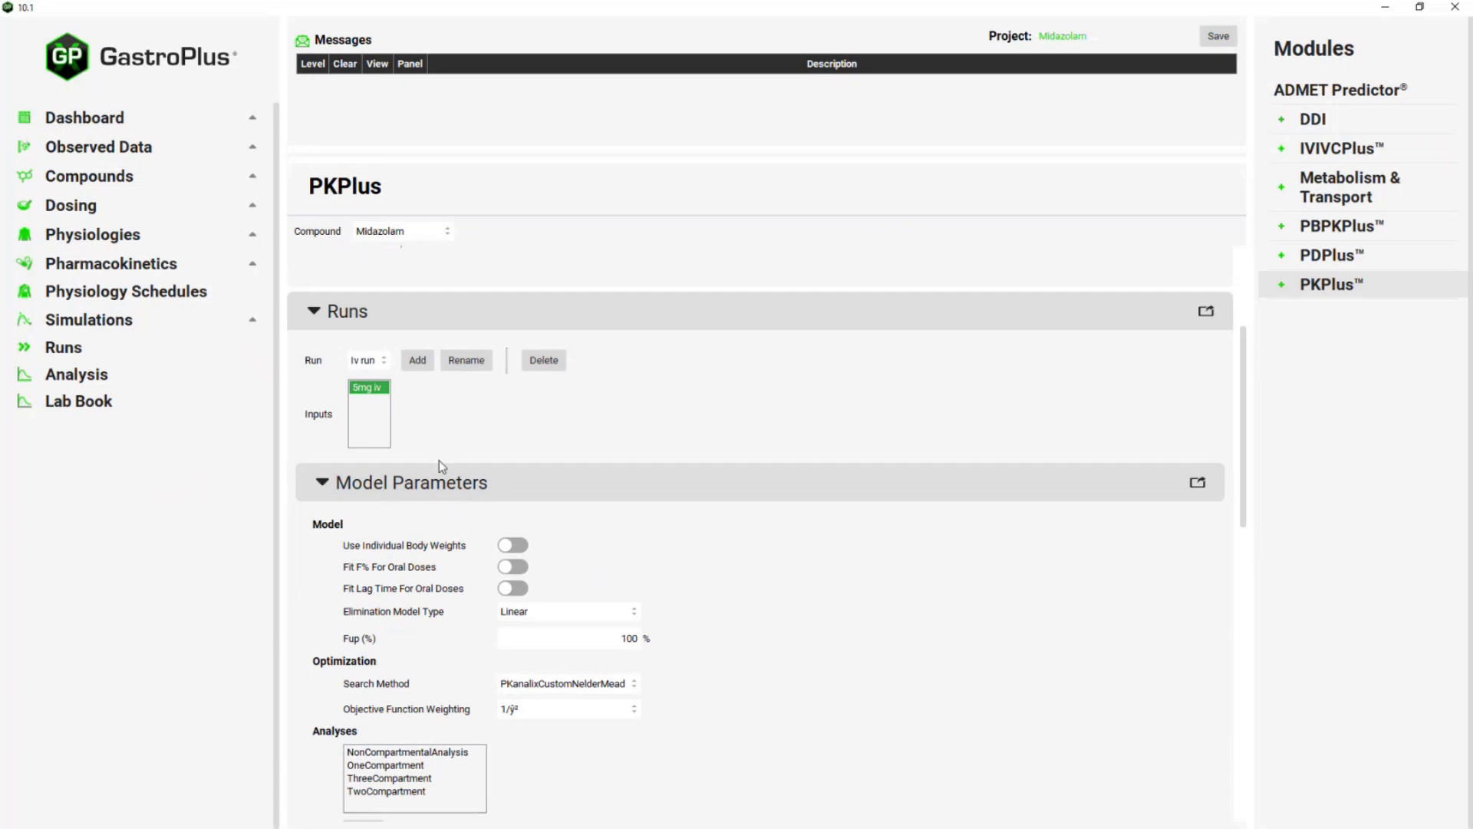
scroll(439, 460, down, 2)
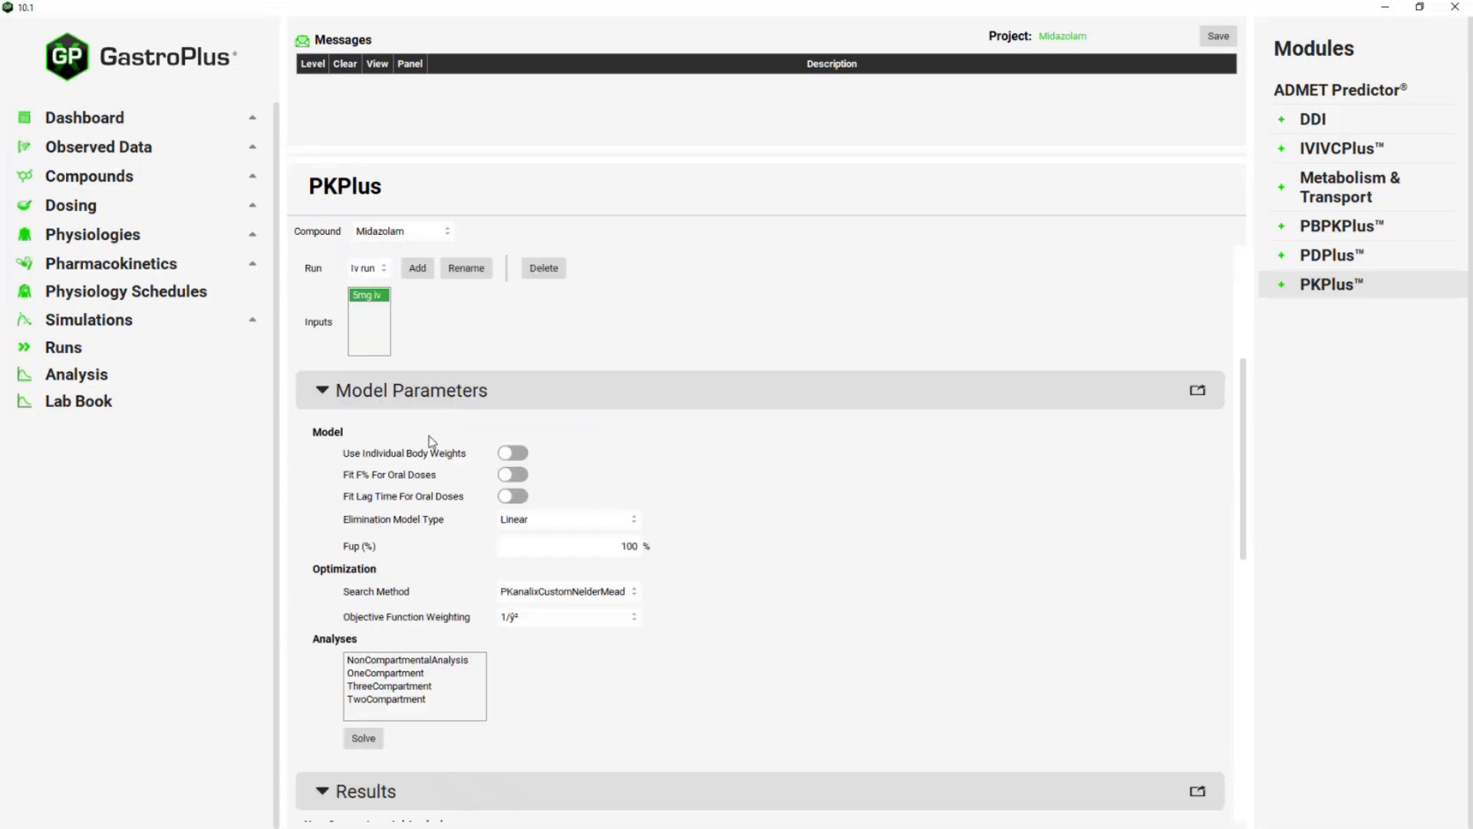
scroll(422, 422, down, 2)
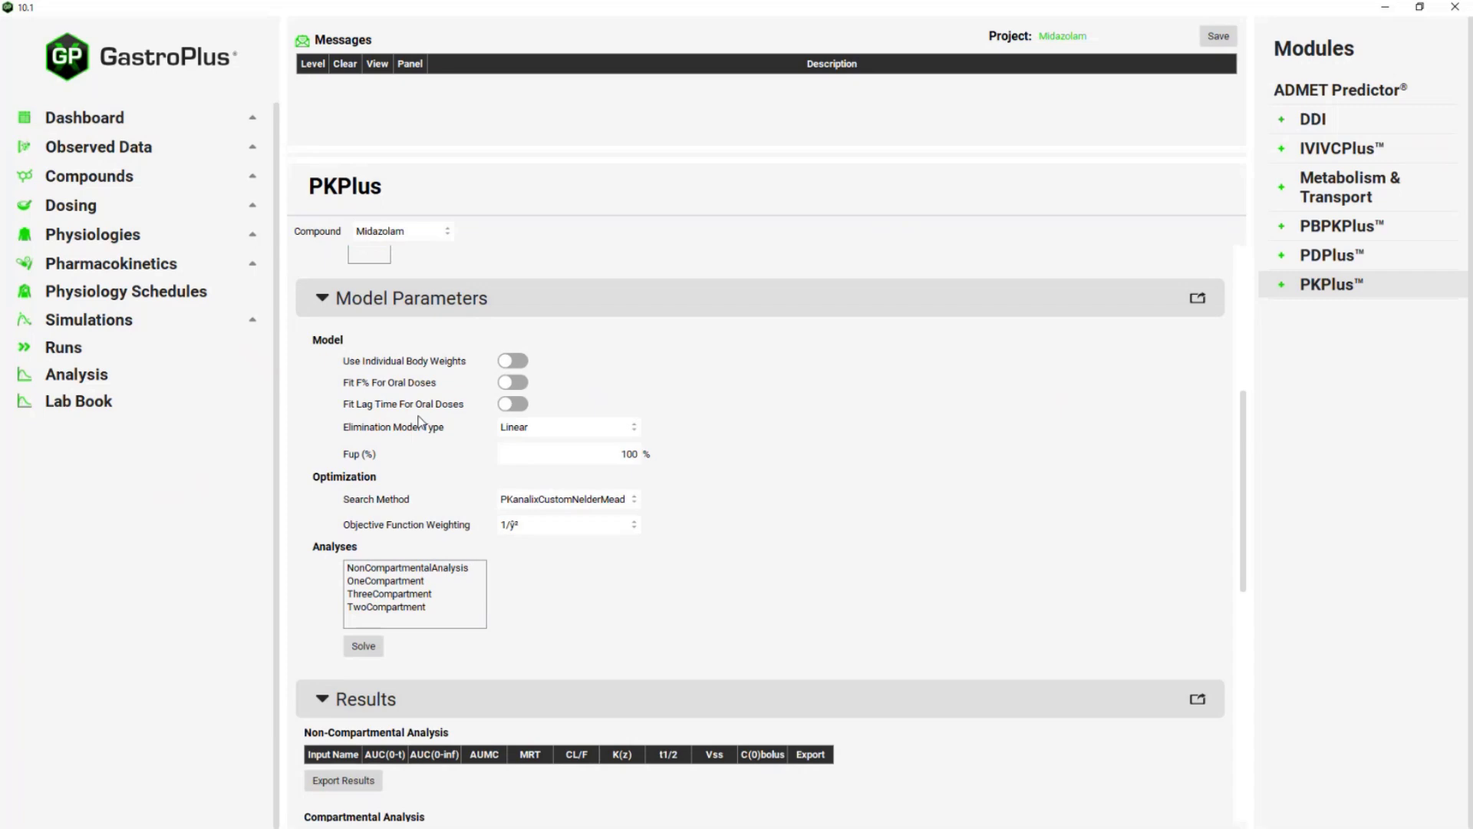
scroll(421, 422, down, 1)
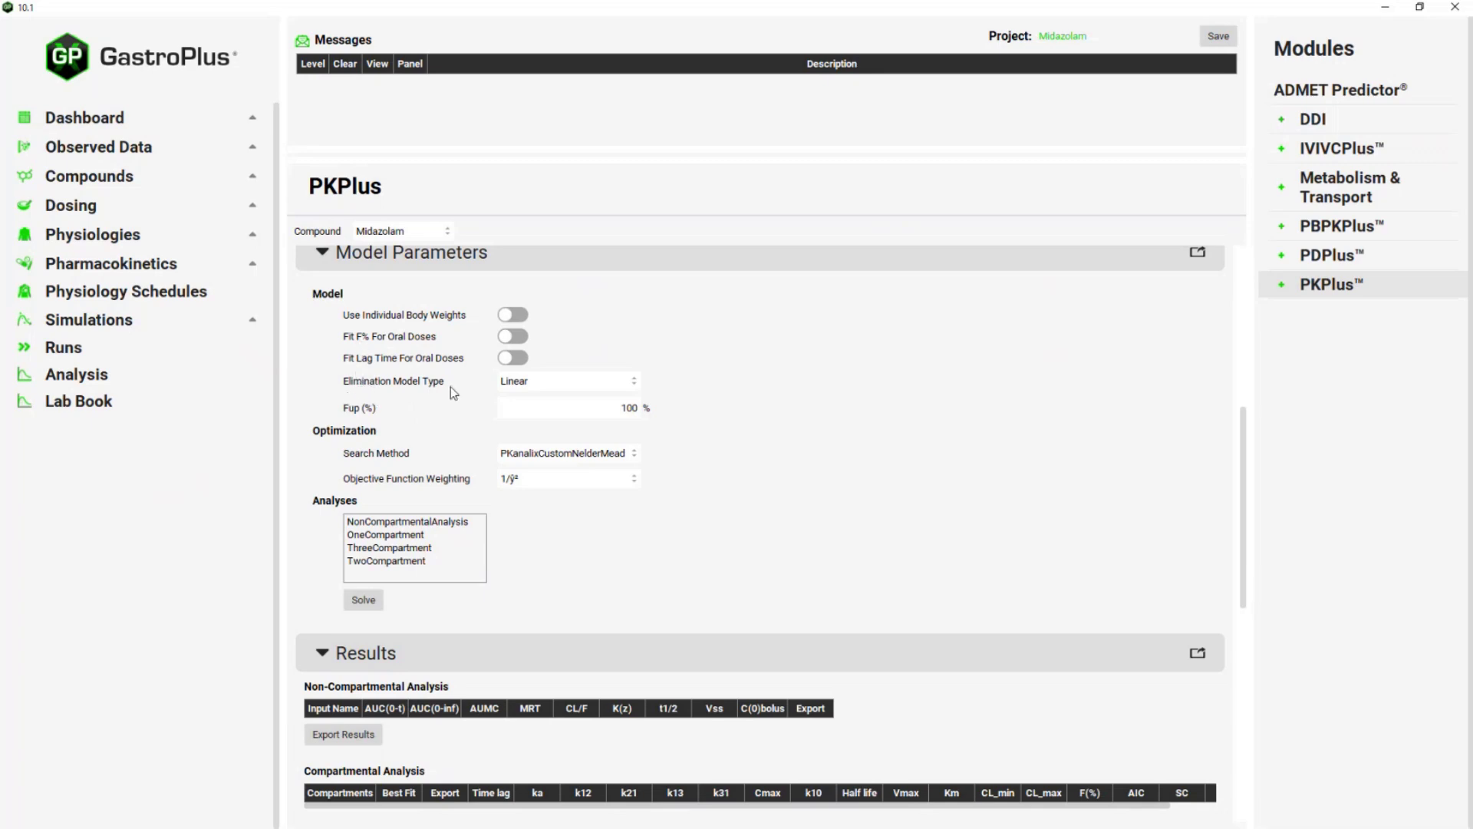
click(544, 382)
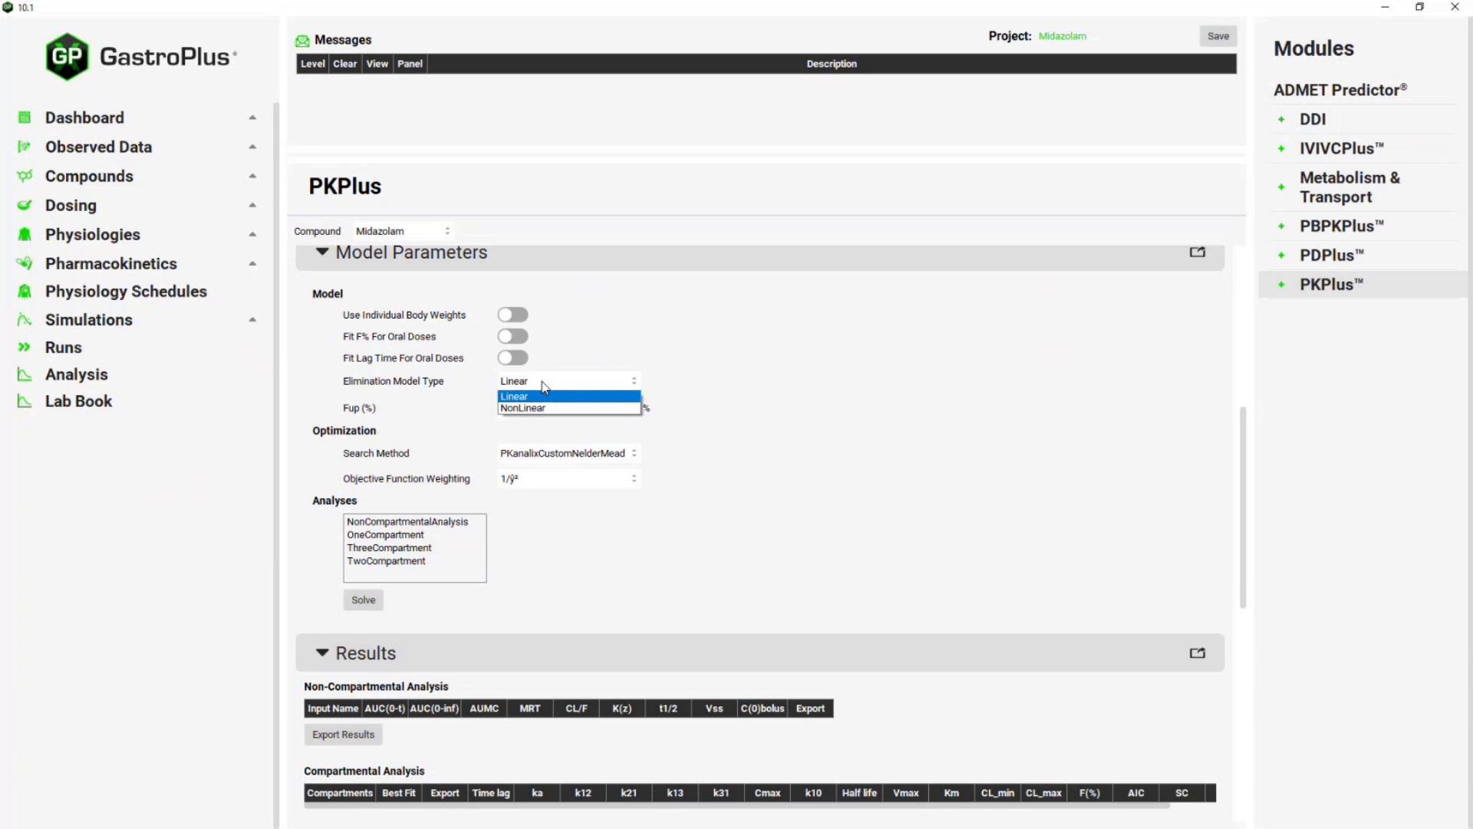
click(342, 417)
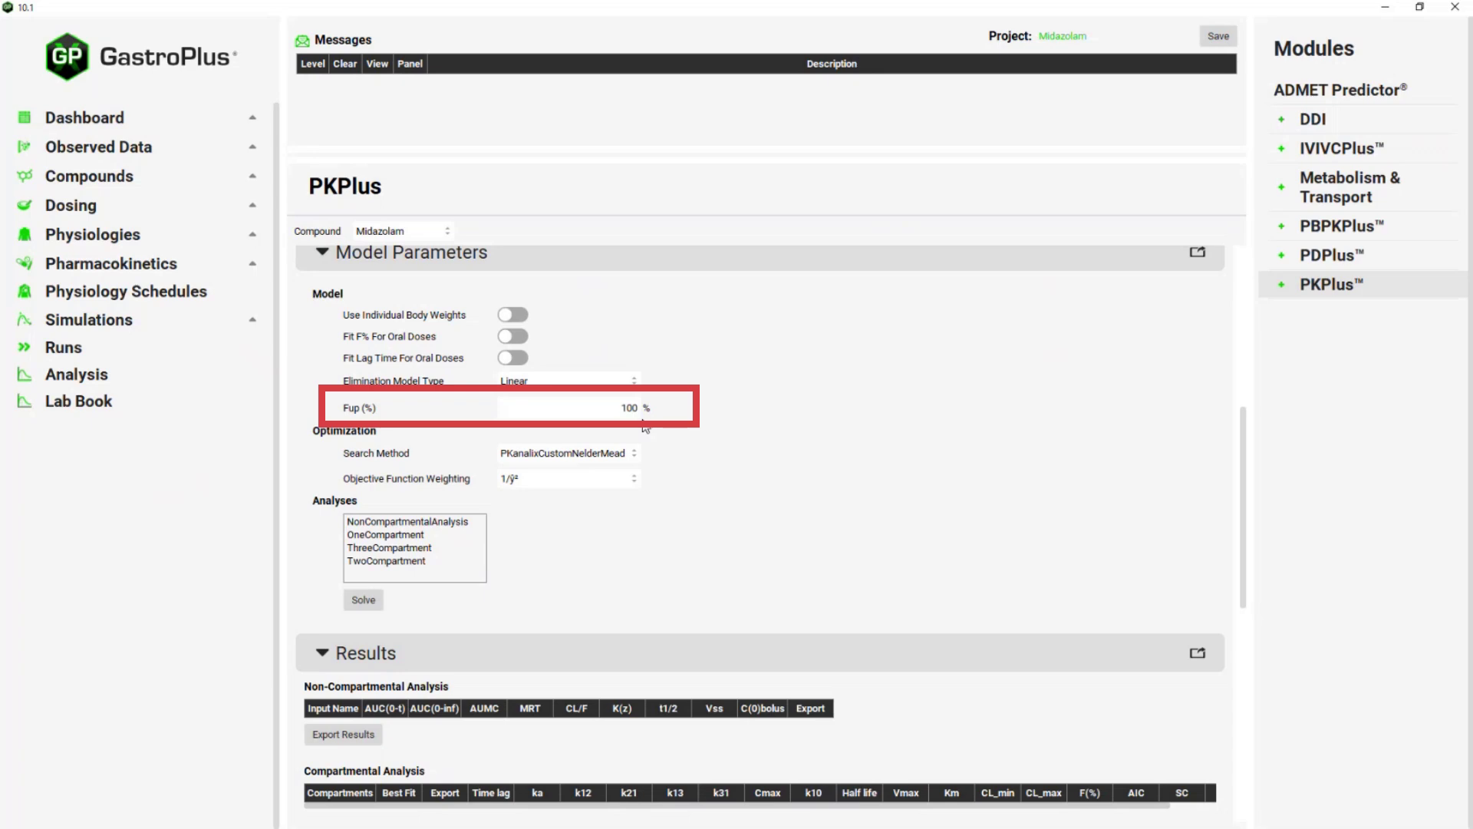
Step: Select the NonCompartmentalAnalysis, OneCompartment, ThreeCompartment and TwoCompartment analyses and solve the run
scroll(680, 414, down, 2)
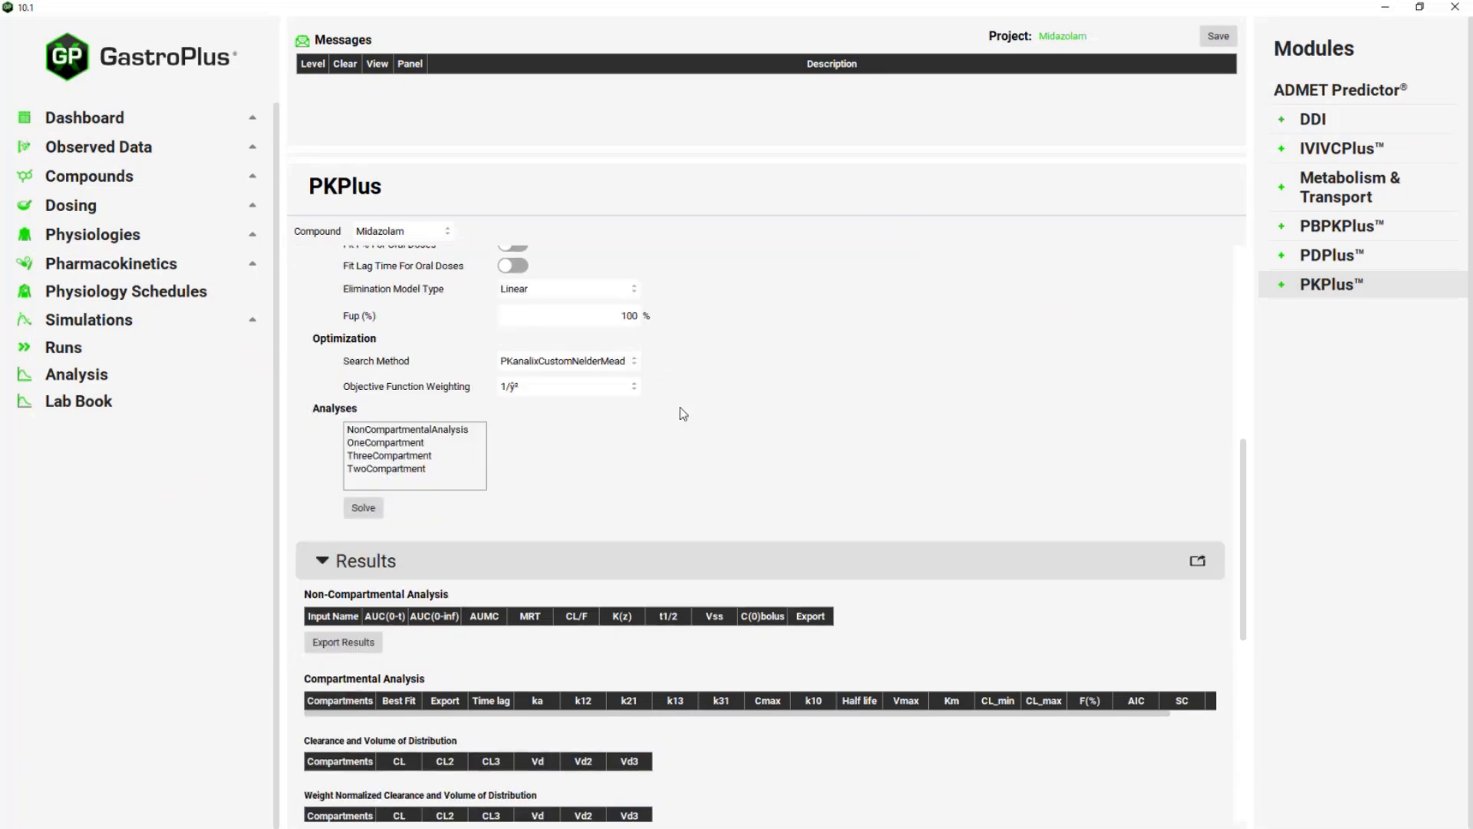
scroll(679, 412, down, 1)
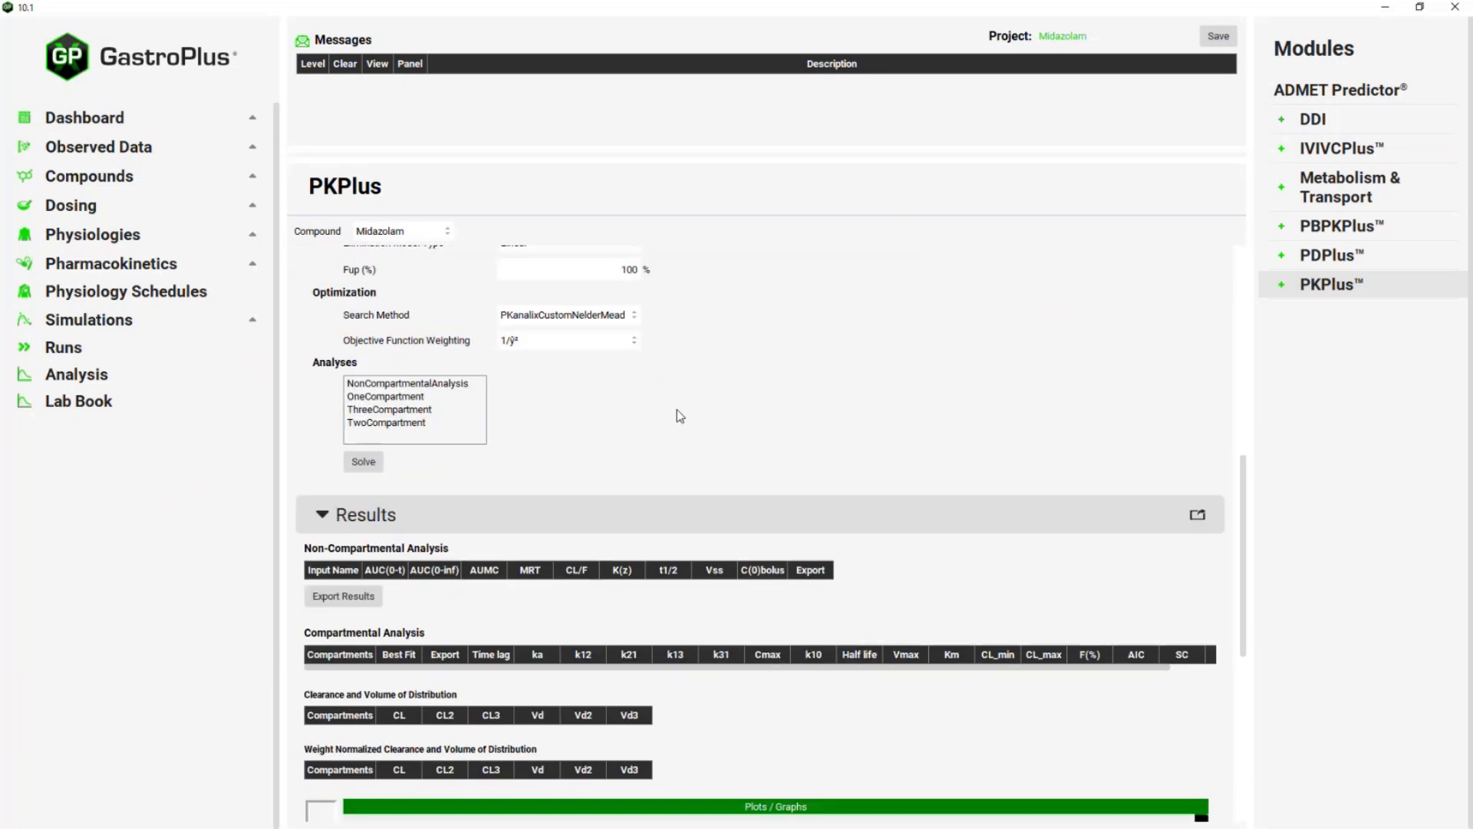
click(444, 385)
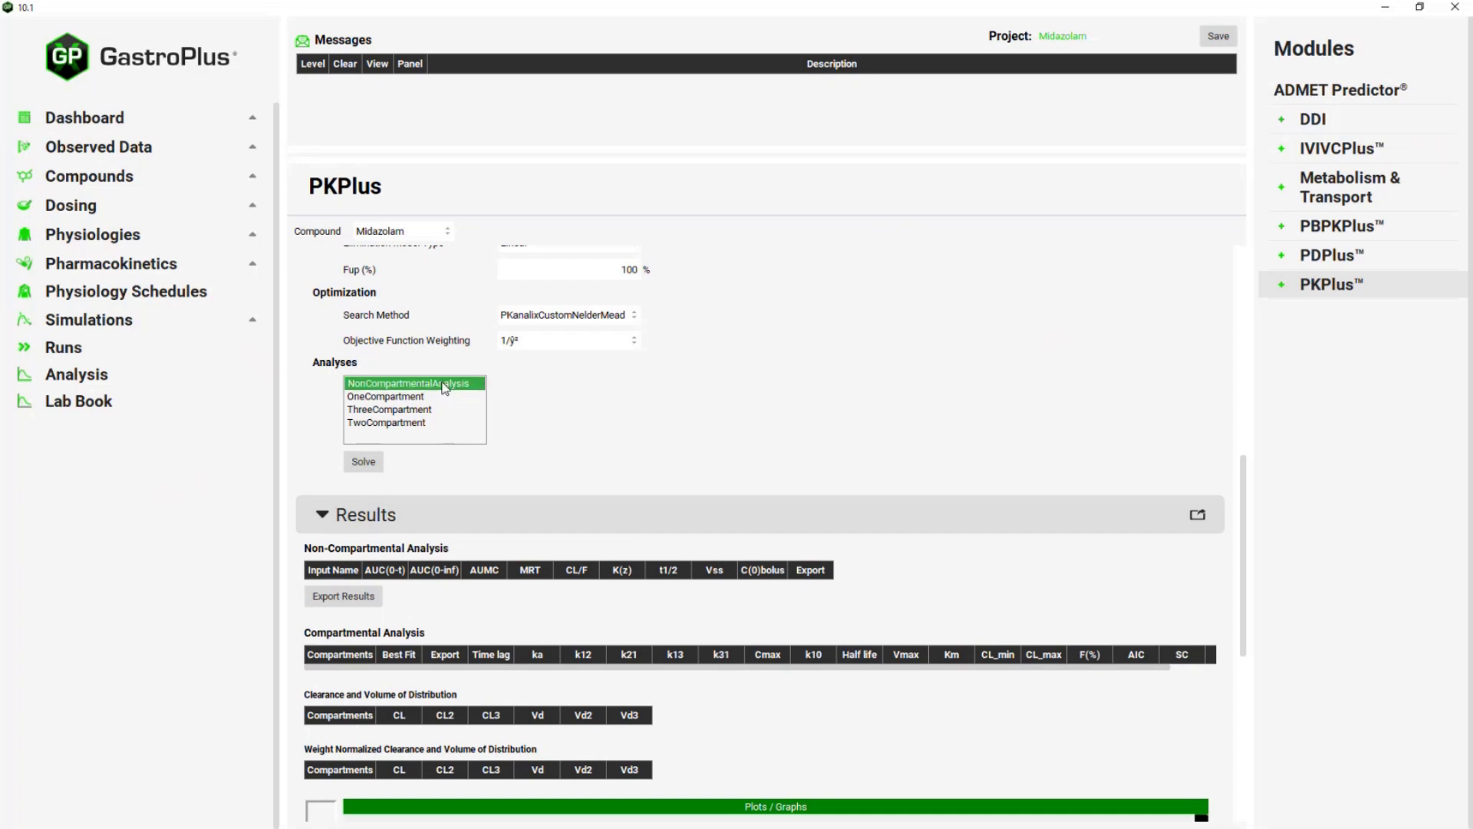
drag(443, 388, 450, 428)
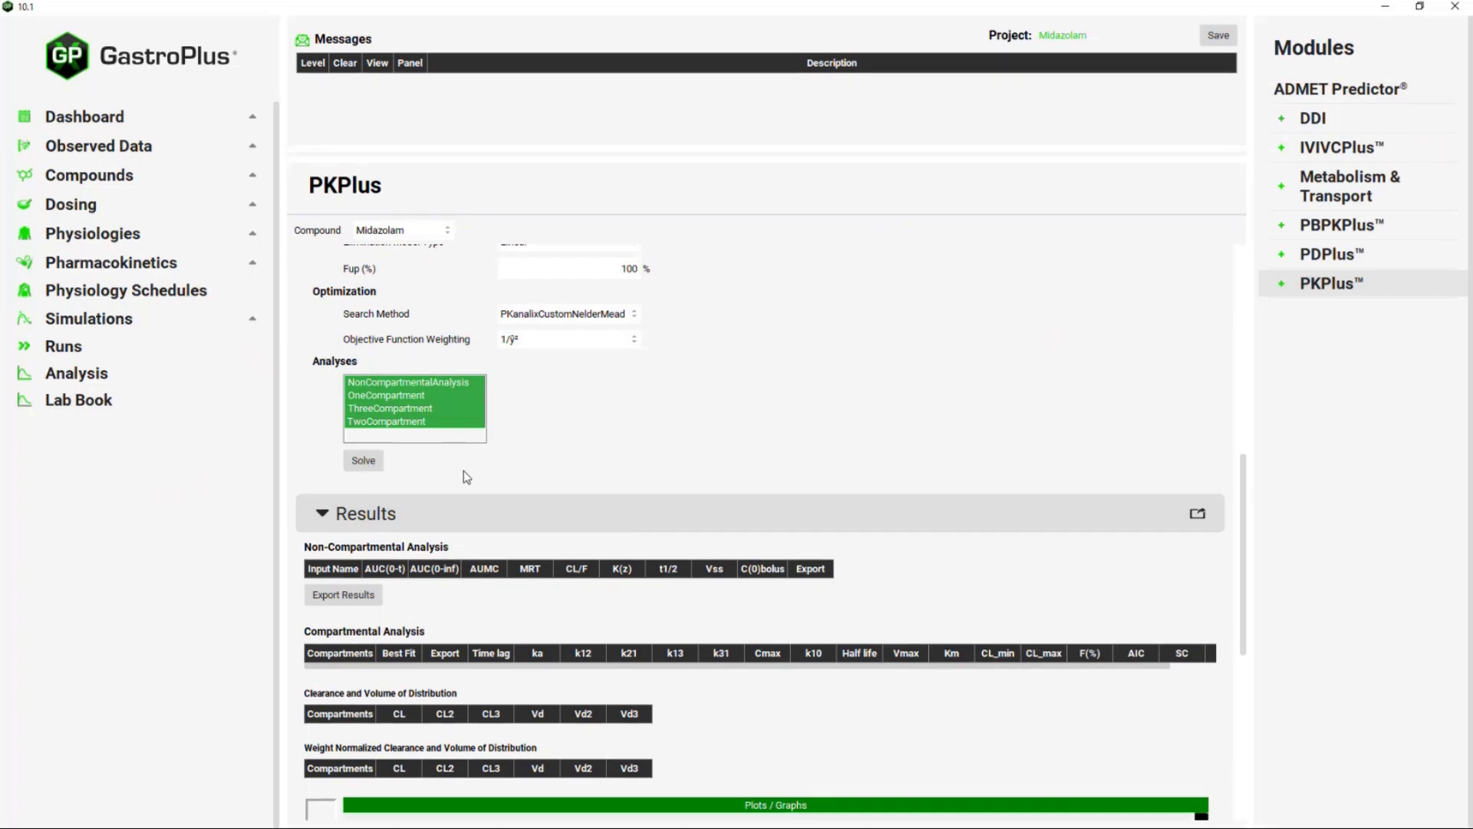
click(359, 463)
click(359, 464)
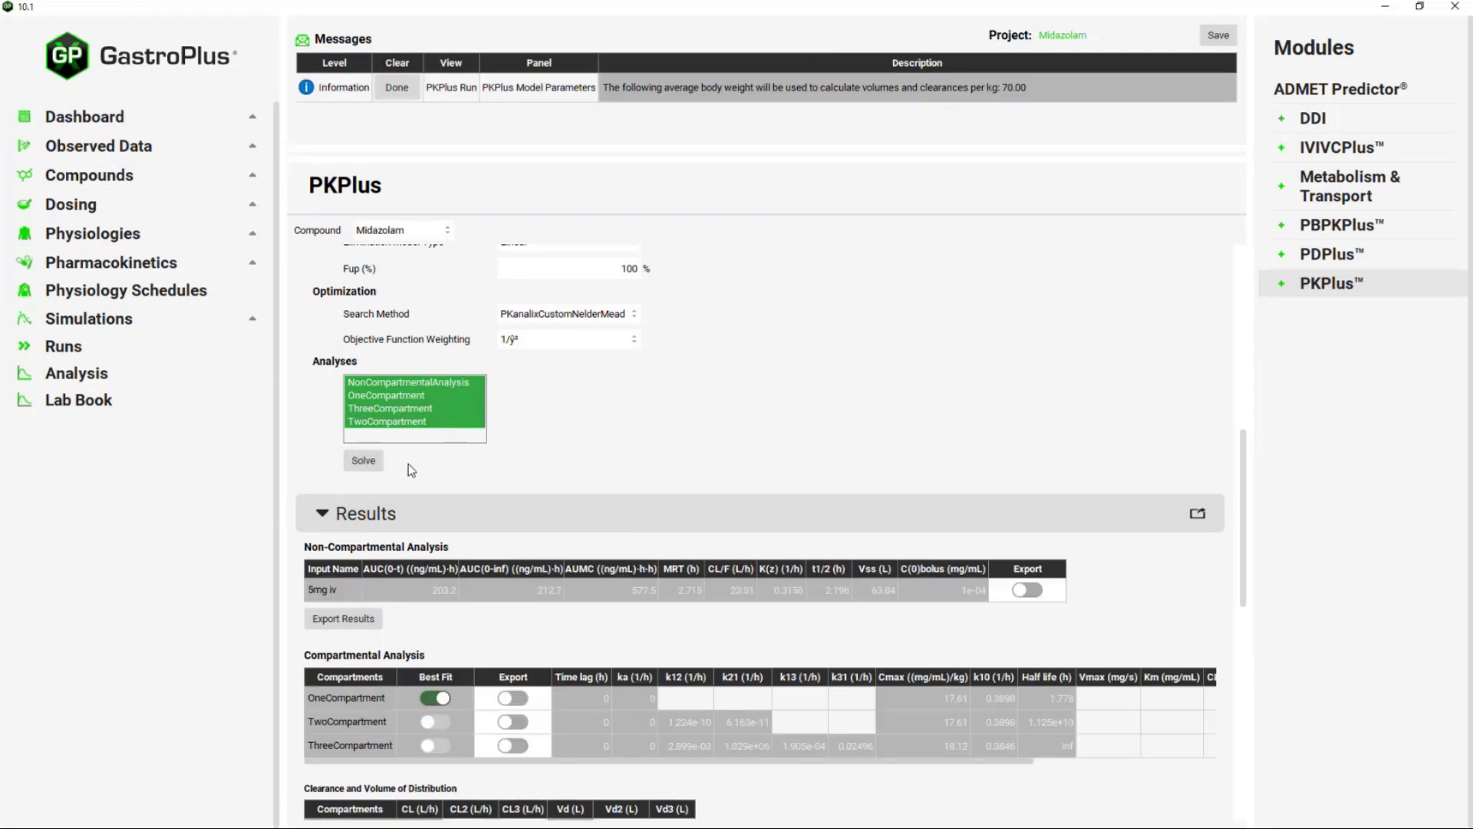
Step: Select the entire 5mg iv row in the Non-Compartmental Analysis results and copy it
scroll(408, 463, down, 2)
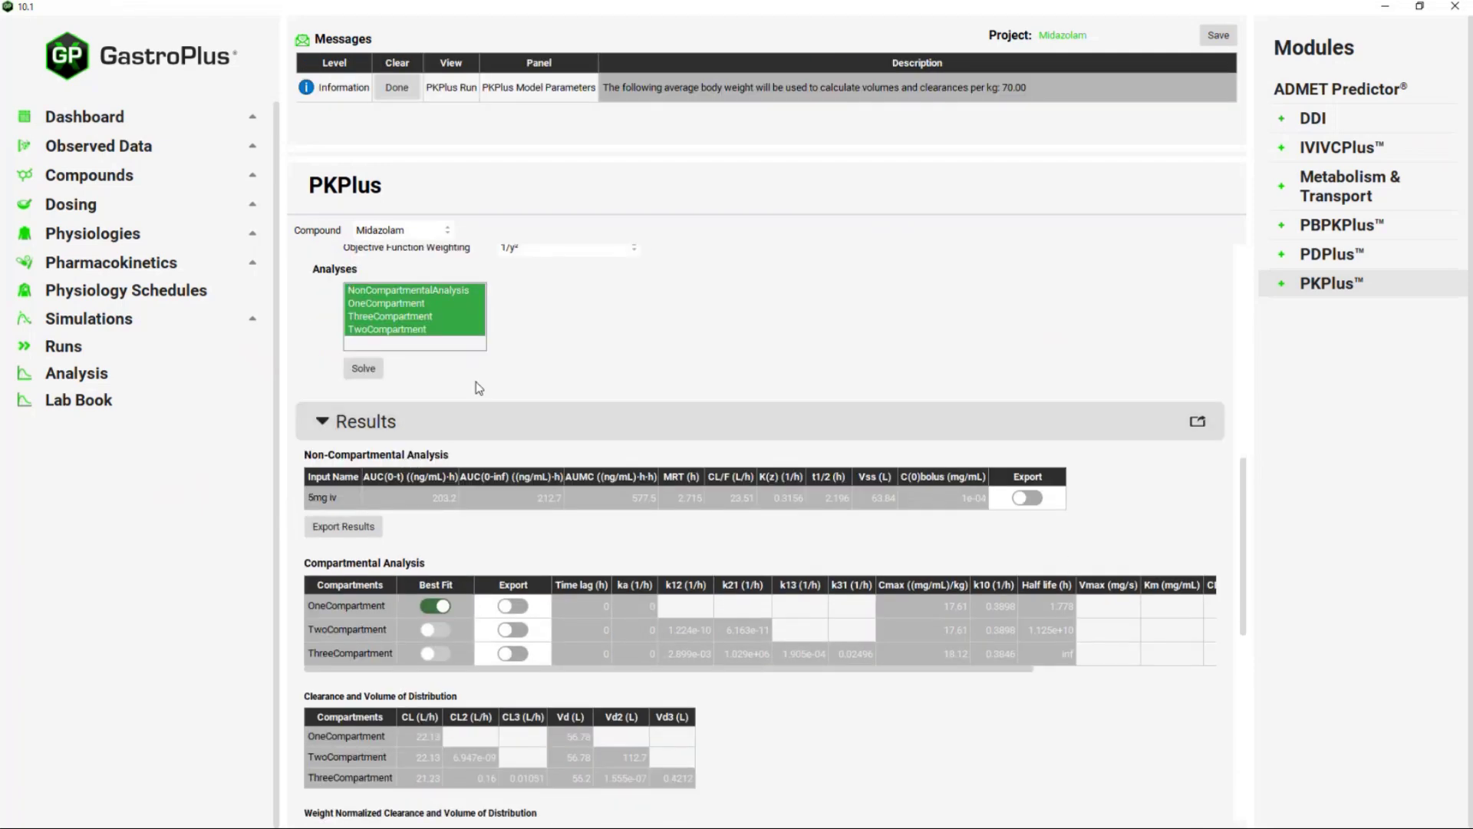
scroll(476, 379, down, 1)
scroll(476, 377, down, 1)
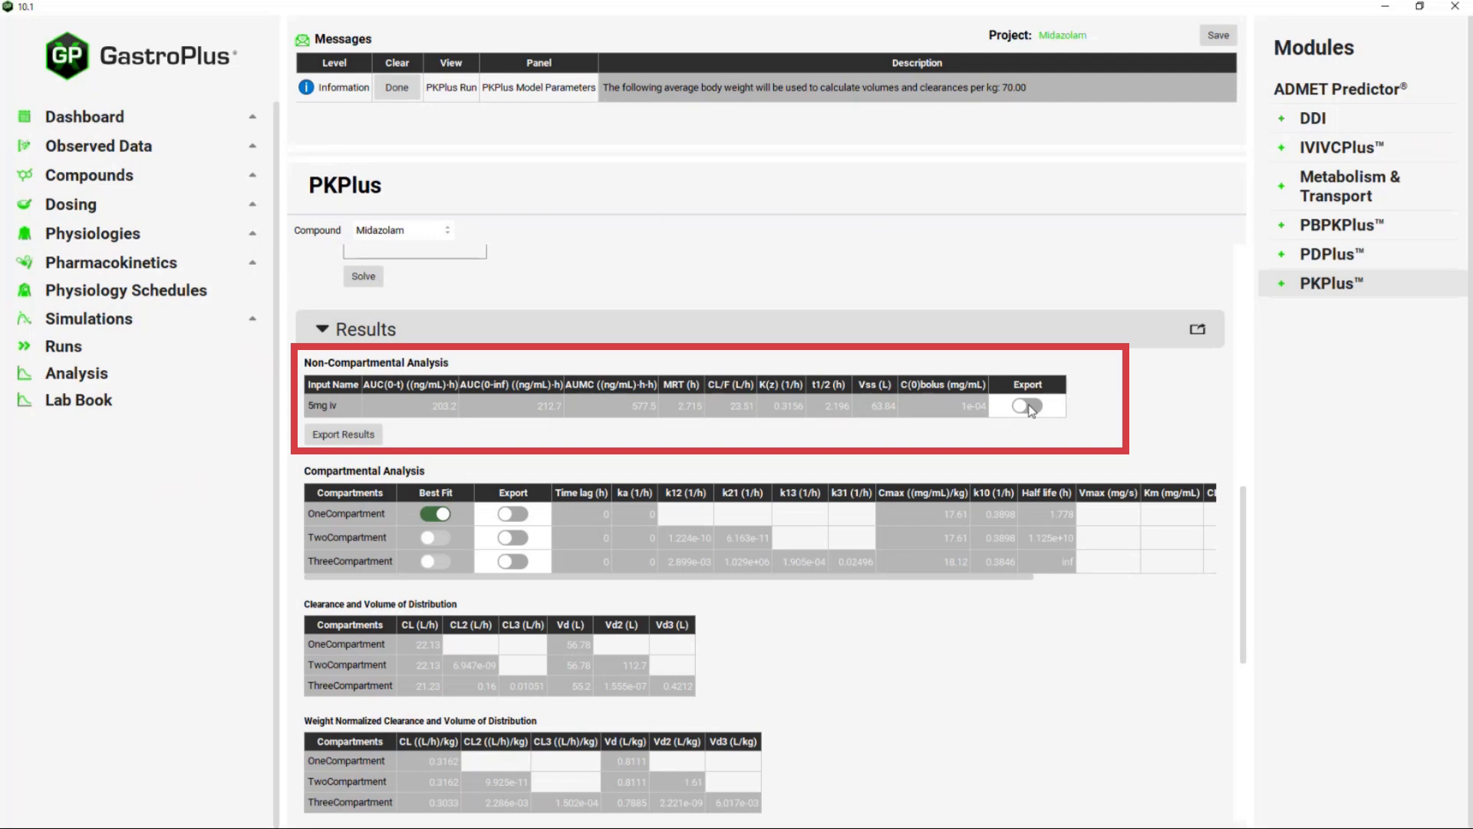
click(327, 408)
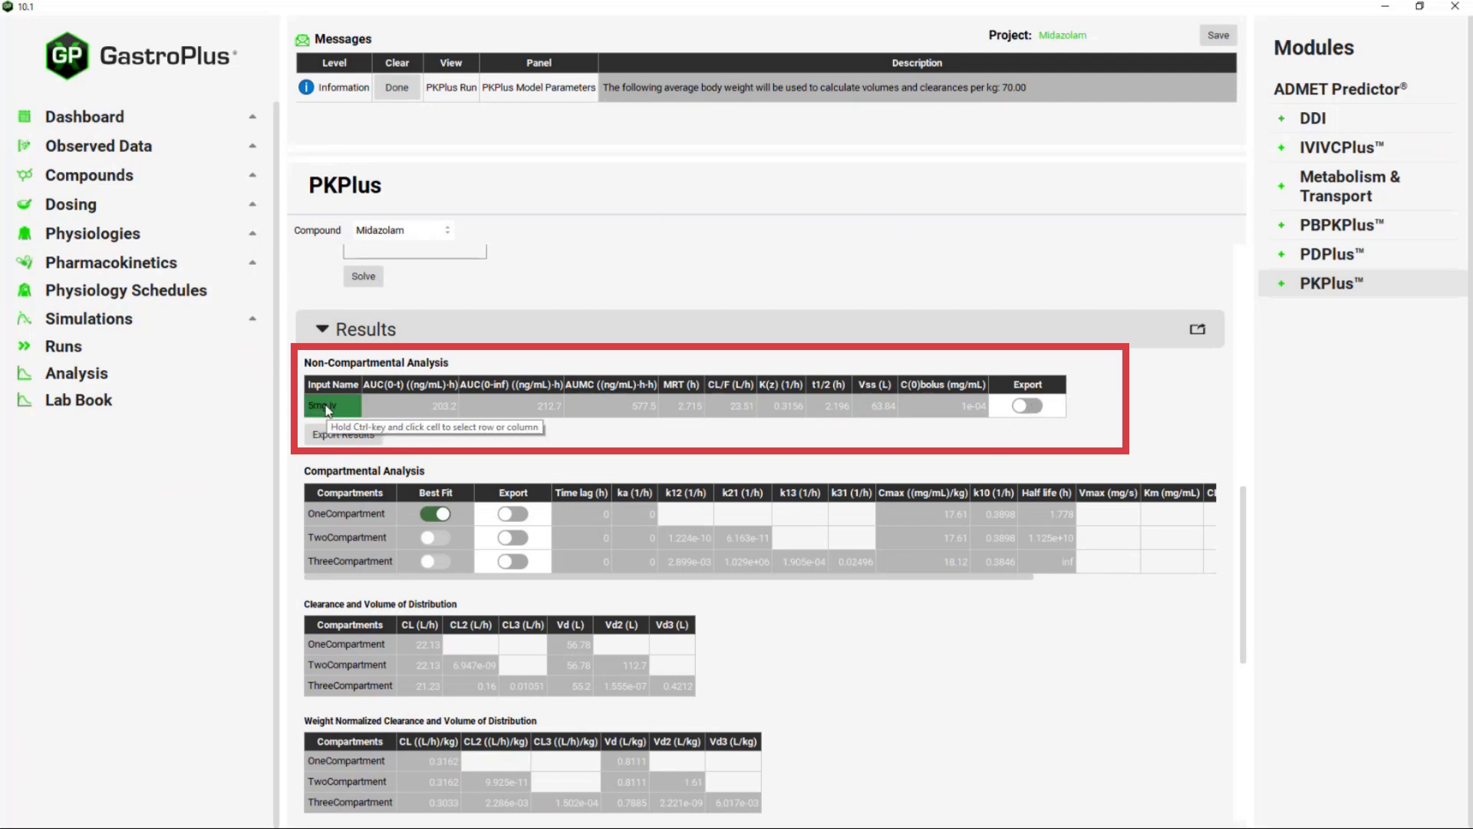
ctrl+click(327, 408)
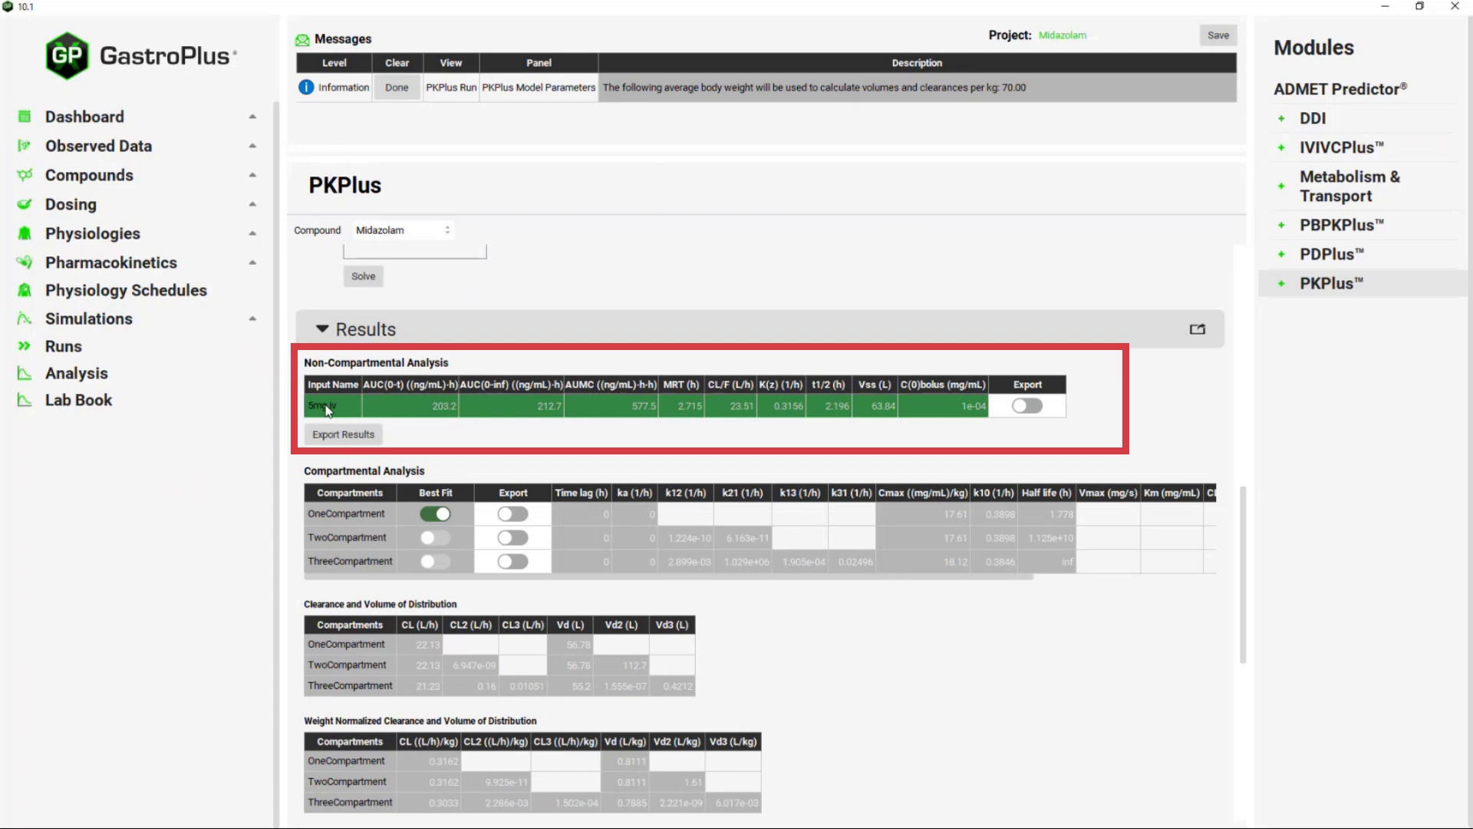
right_click(327, 411)
click(355, 418)
scroll(481, 430, down, 1)
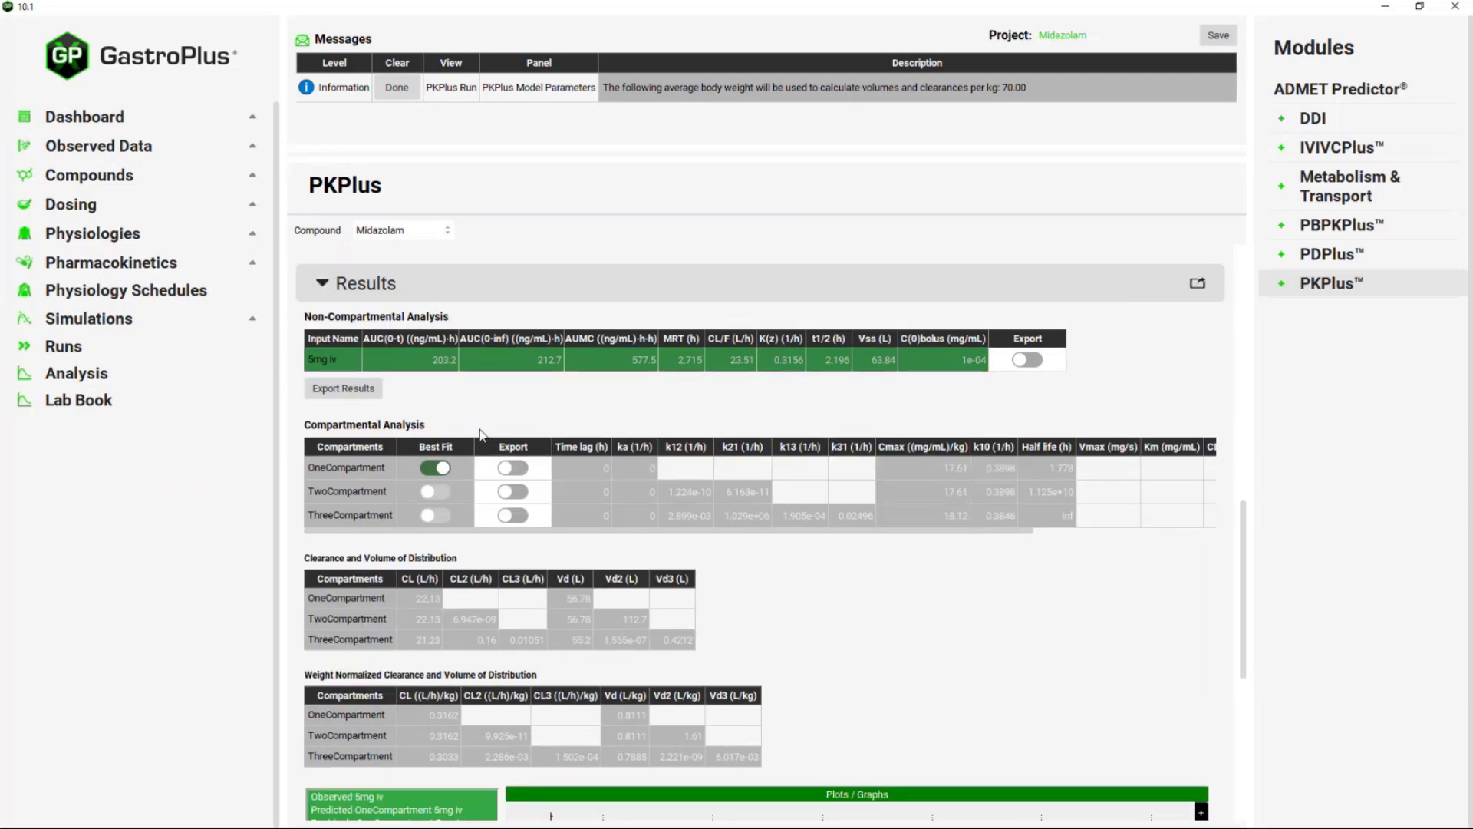
Step: Examine the Compartmental Analysis results for all three models, including AIC, SC and Rsq, and the clearance and volume of distribution tables
scroll(438, 399, down, 1)
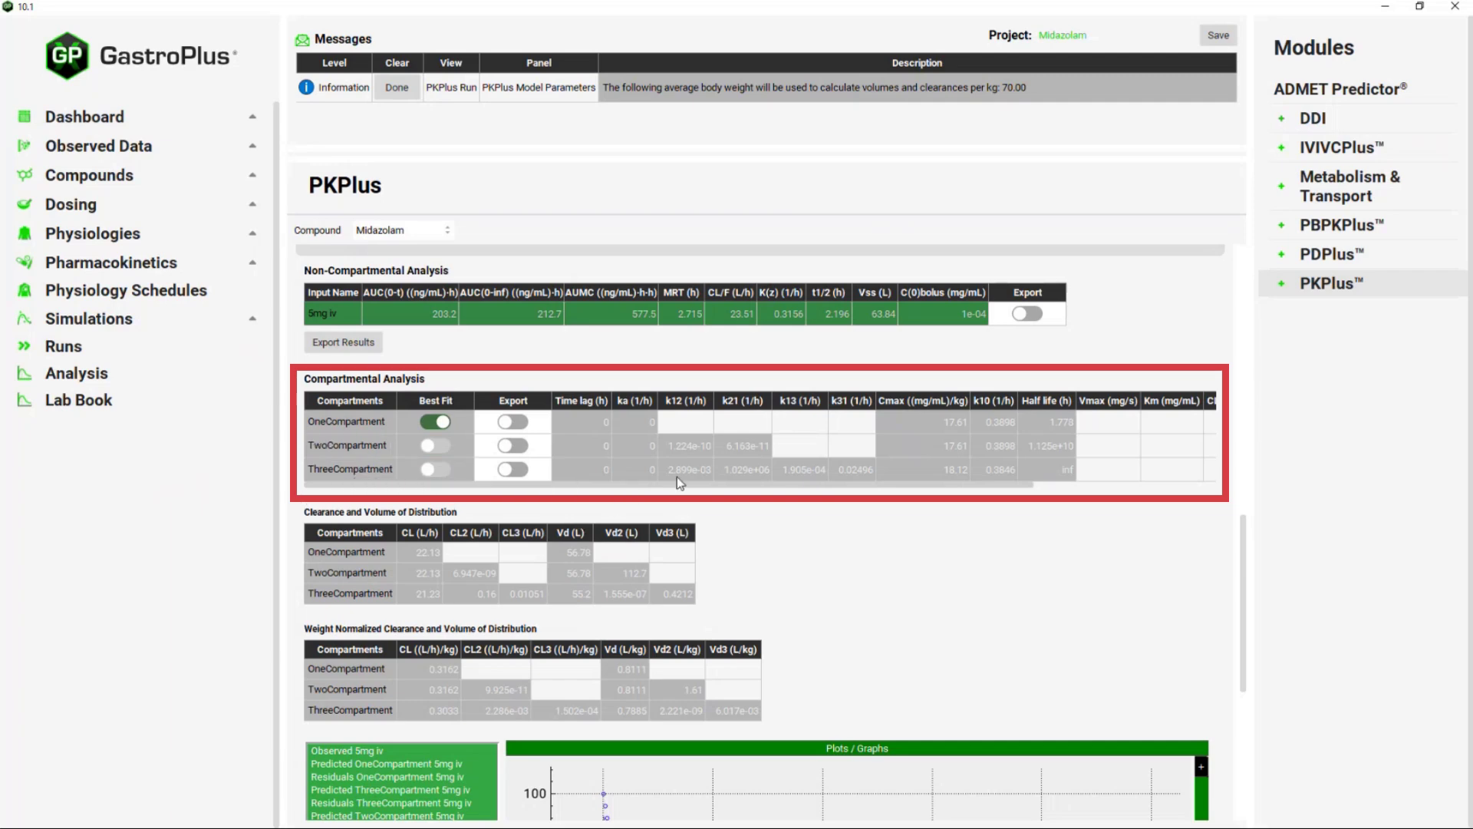
drag(683, 485, 1084, 509)
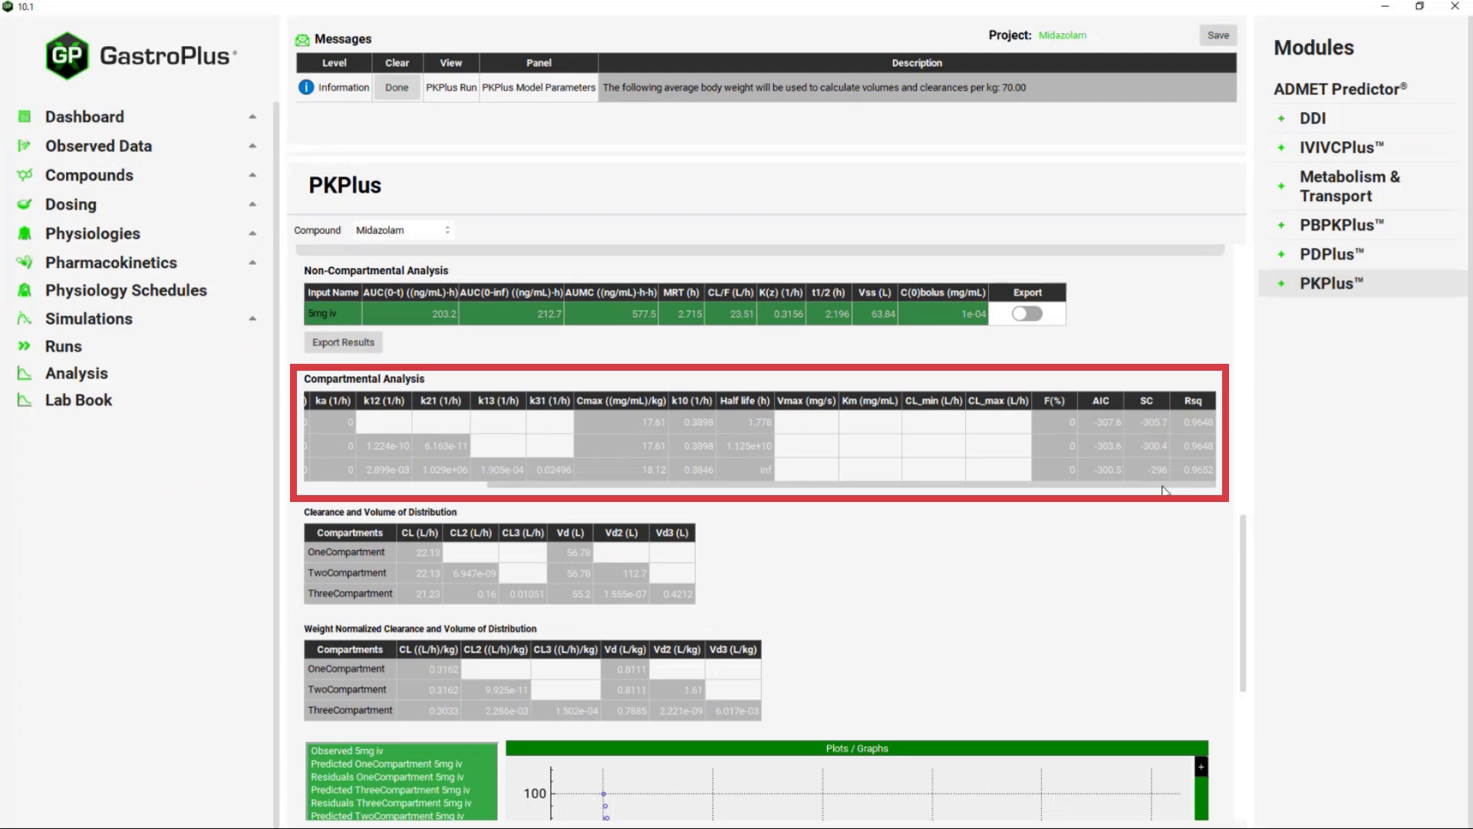
drag(1163, 486, 958, 516)
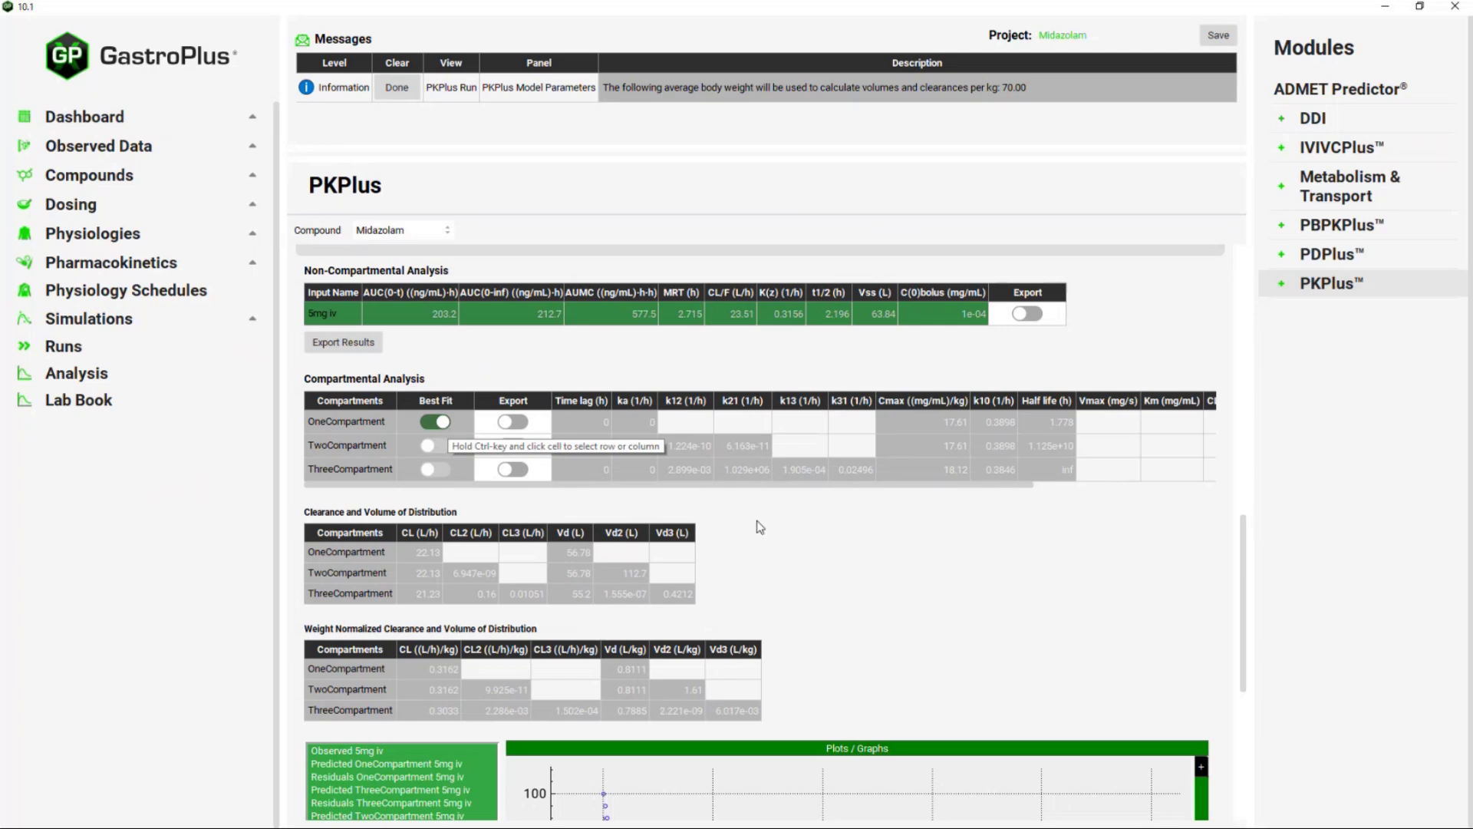
scroll(772, 531, down, 1)
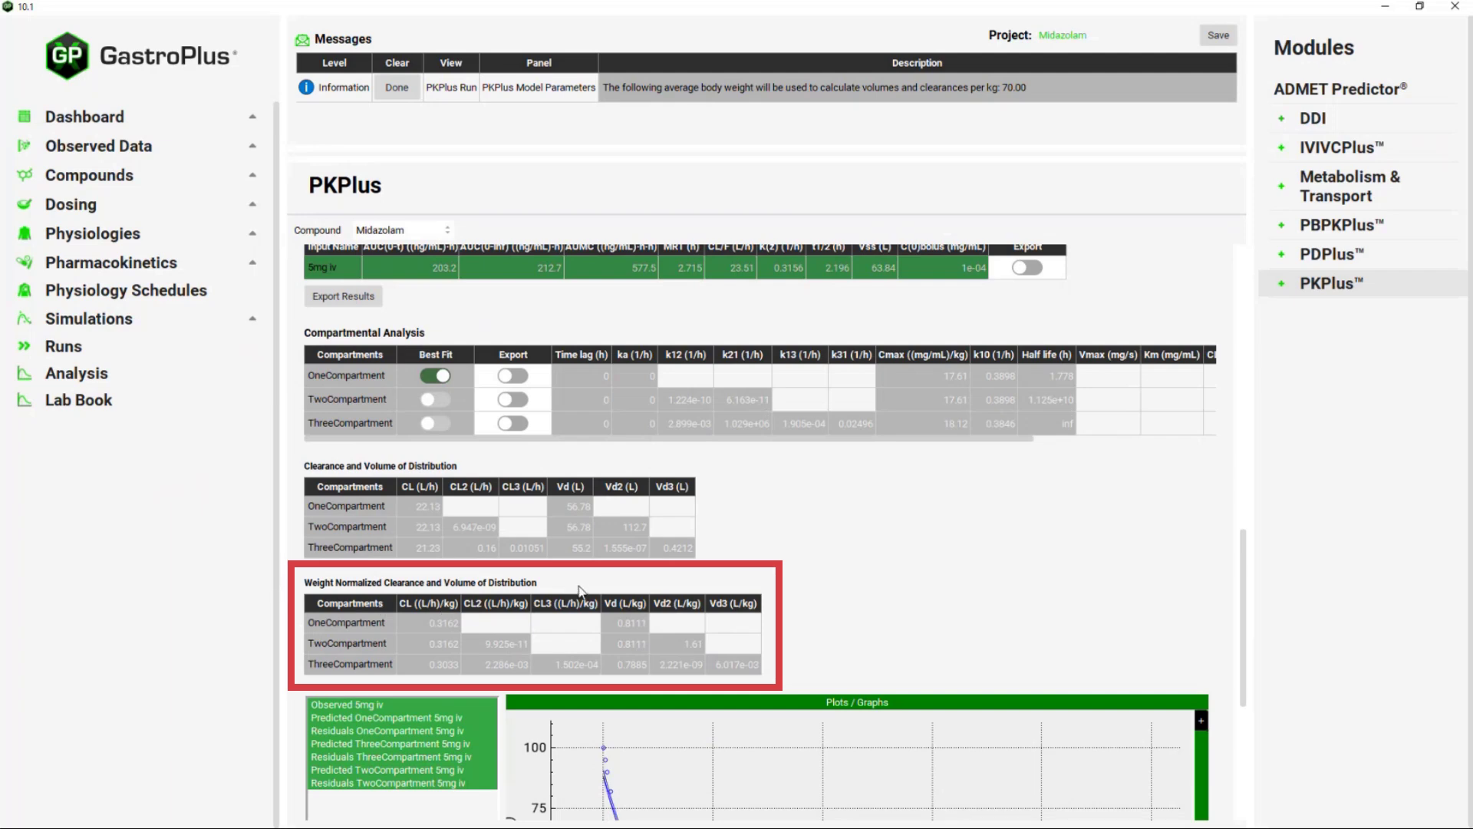
scroll(815, 546, down, 1)
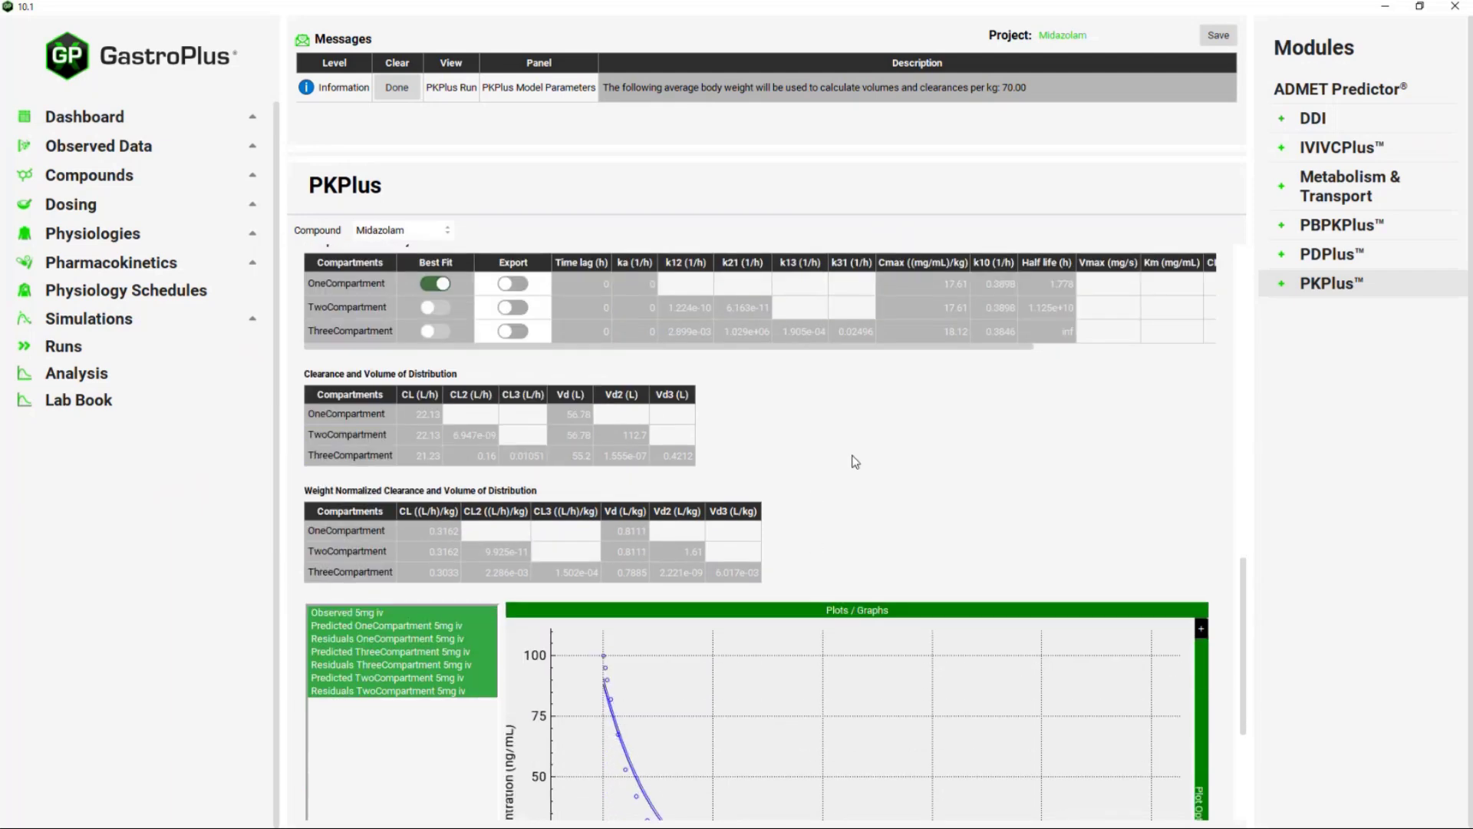
Step: Remove the OneCompartment, TwoCompartment and ThreeCompartment residuals series from the results plot, keeping the observed and predicted series
scroll(854, 458, down, 1)
scroll(860, 435, down, 1)
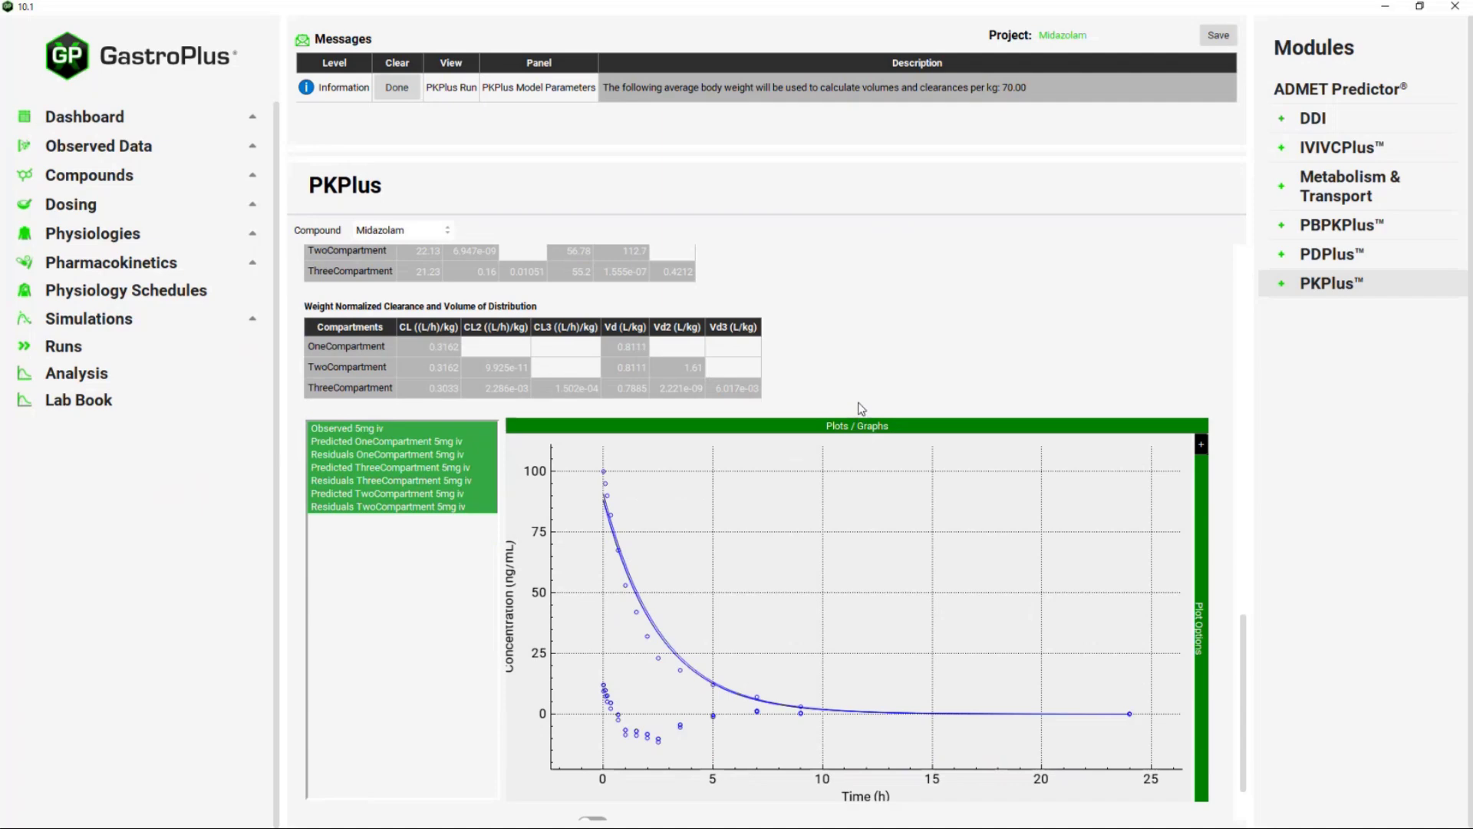
scroll(849, 381, down, 1)
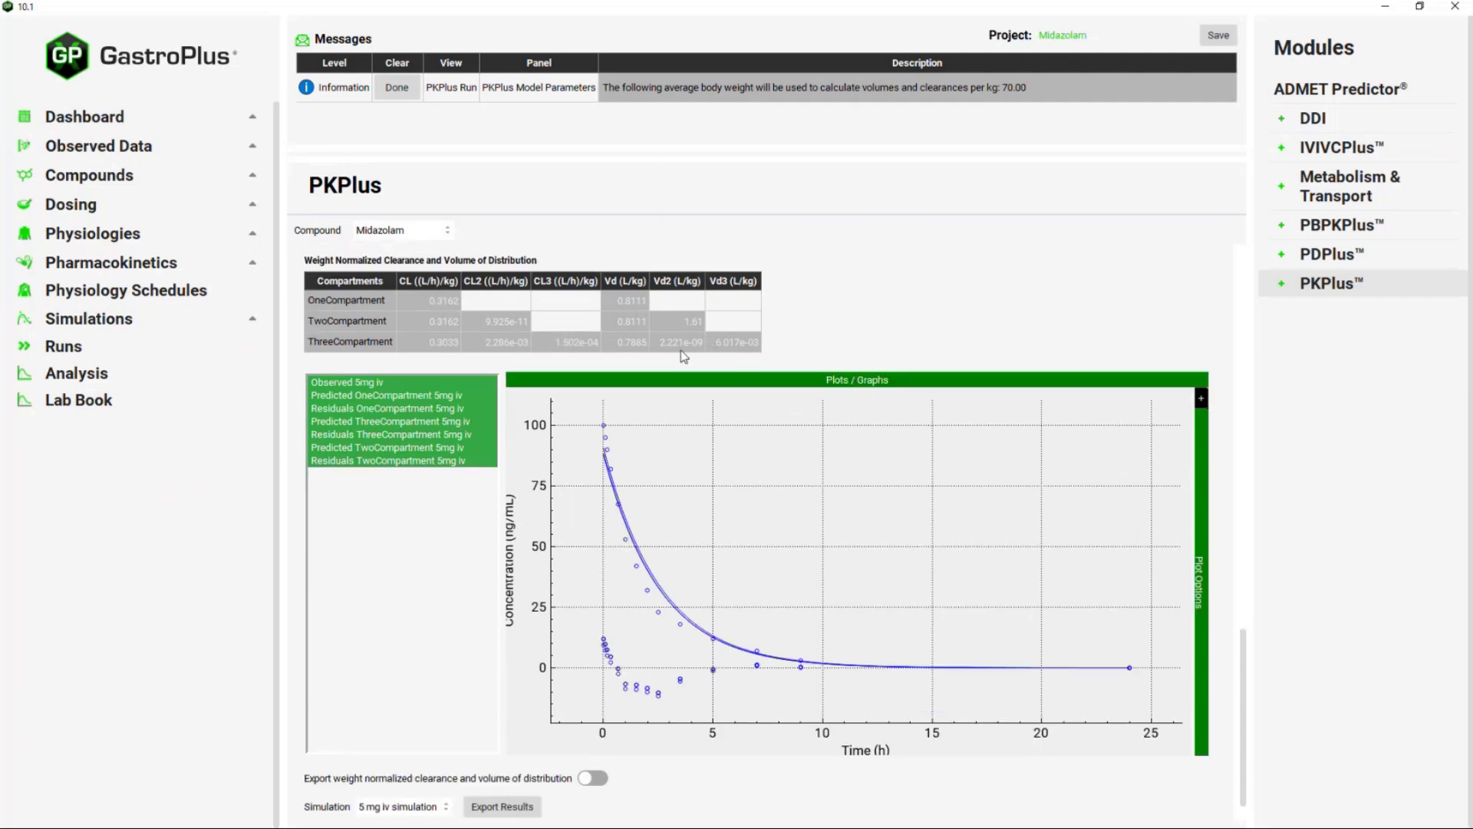
click(366, 462)
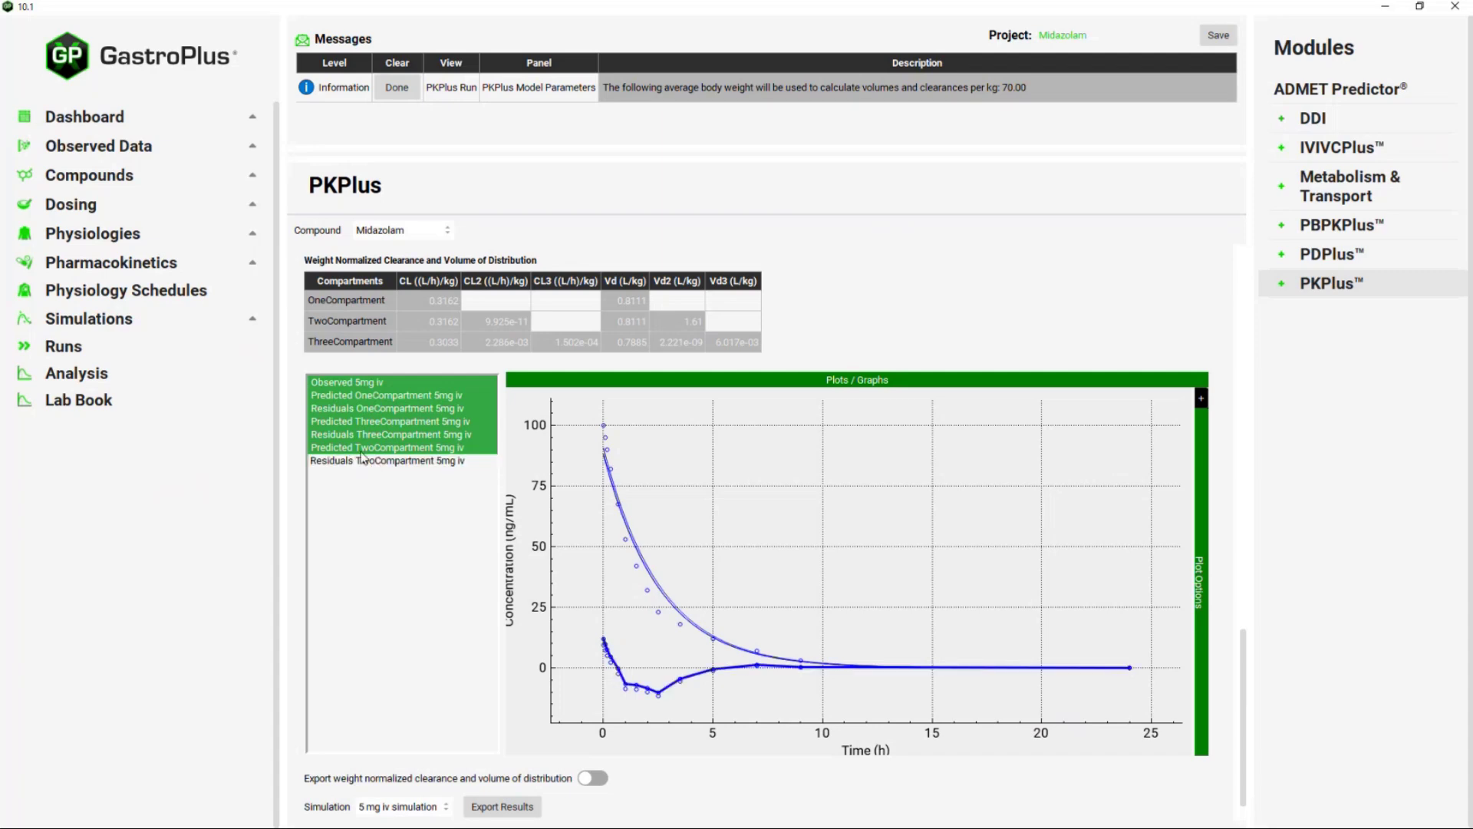
click(357, 434)
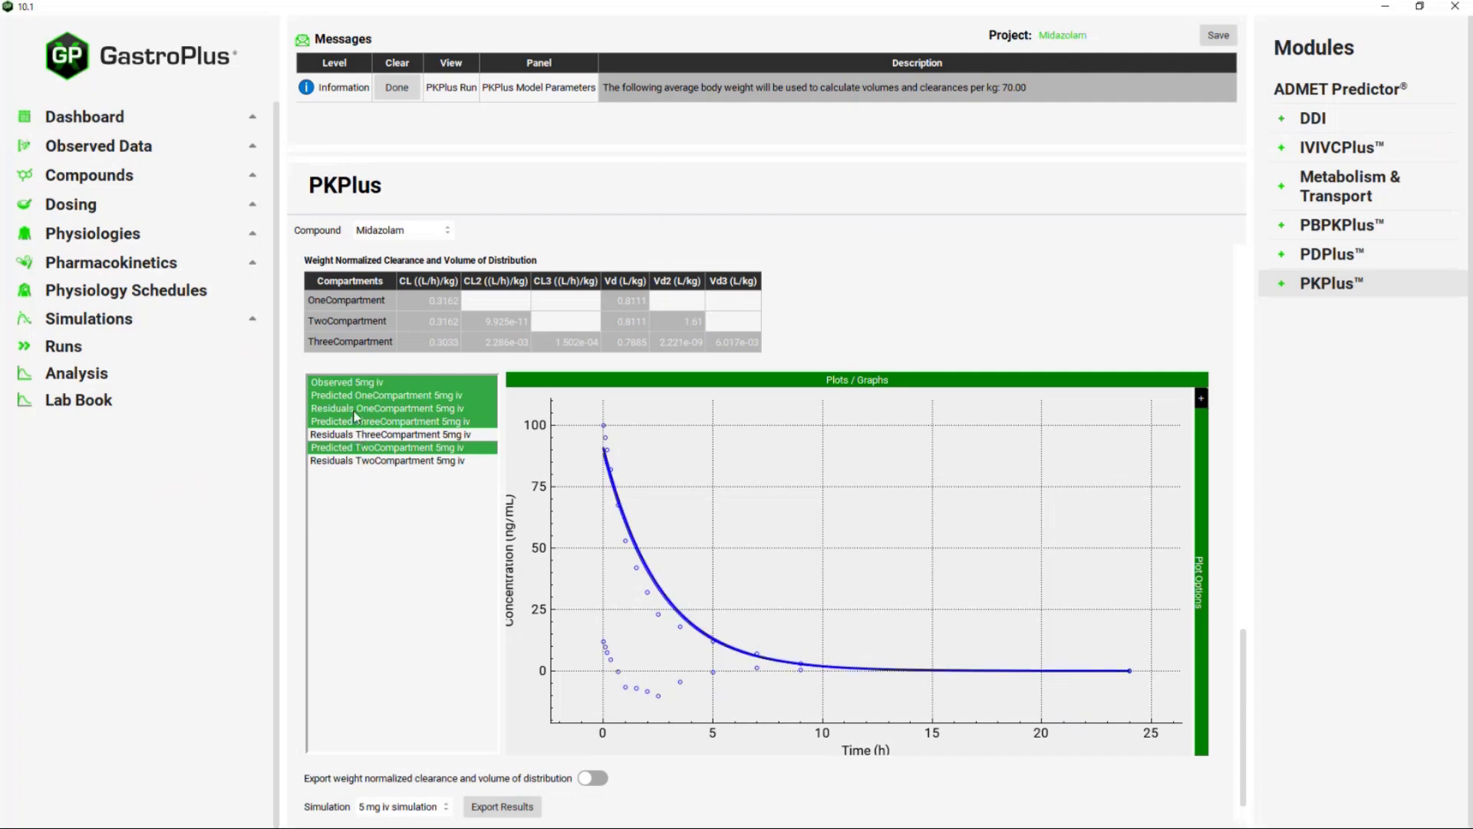
click(355, 408)
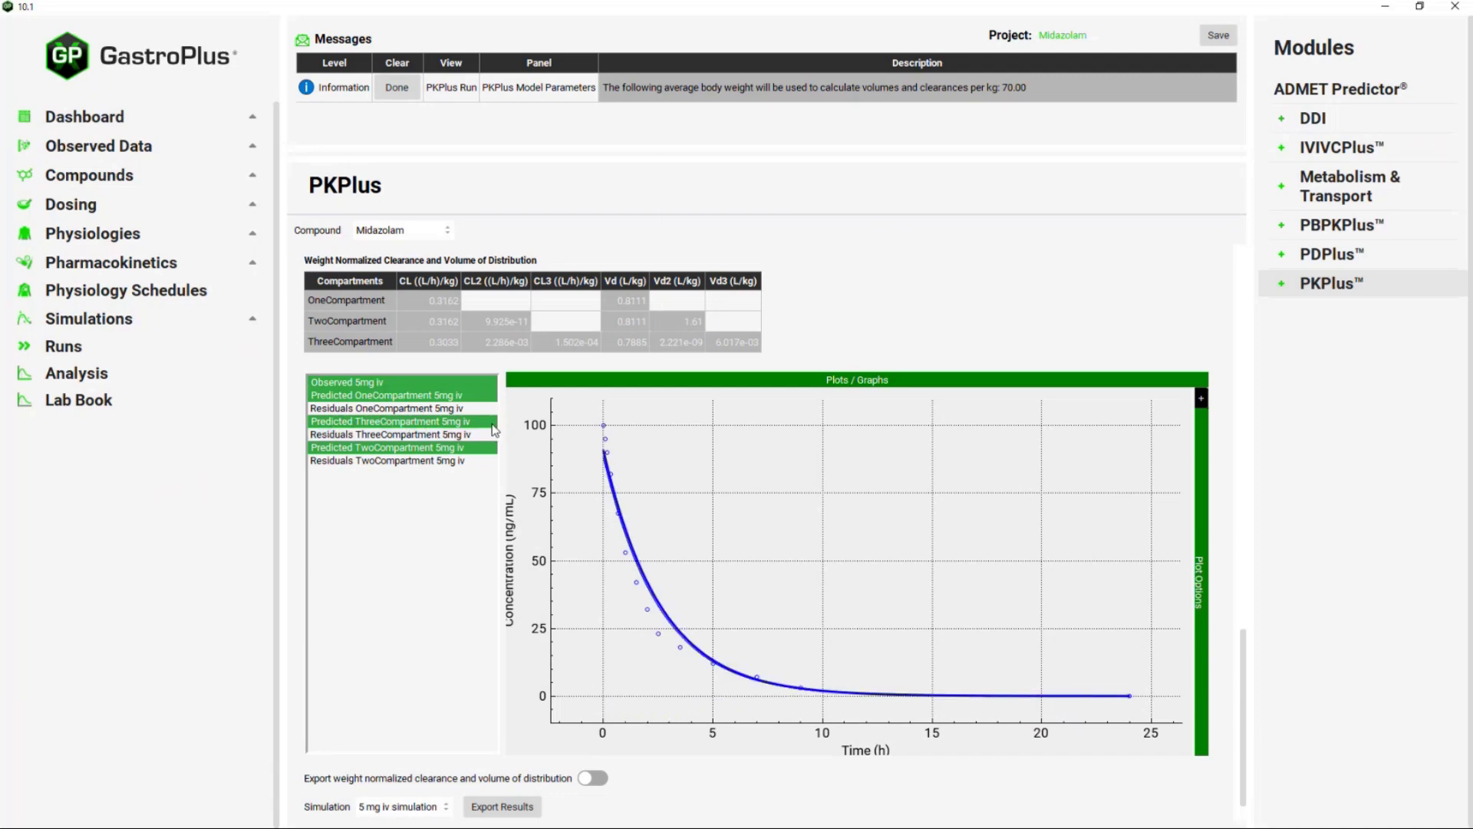
Step: Look through the results plot's general, independent axis and dependent axis options, then close them
click(1201, 399)
click(1201, 399)
click(1201, 399)
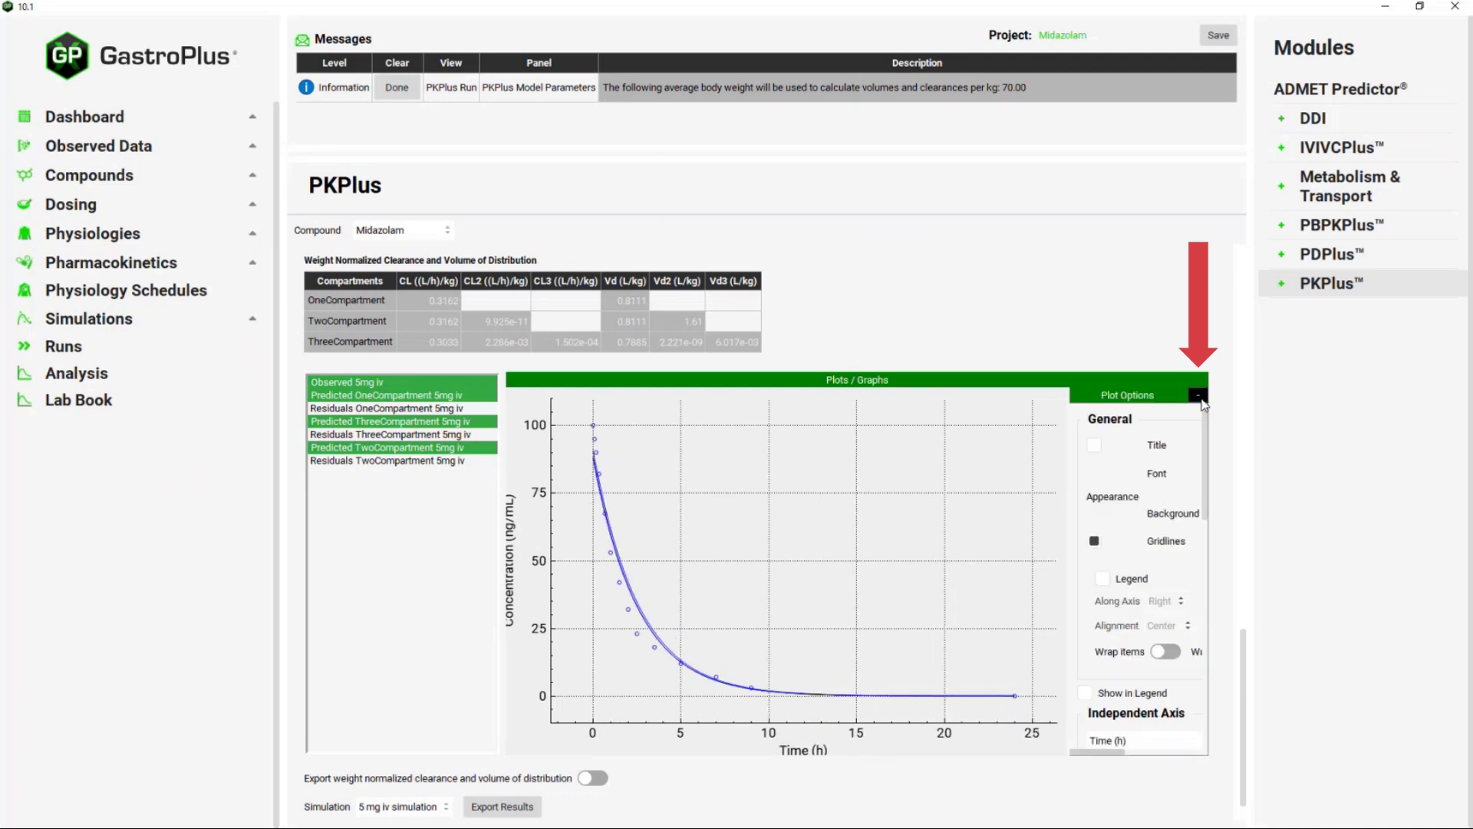
scroll(1148, 506, down, 3)
scroll(1148, 507, down, 3)
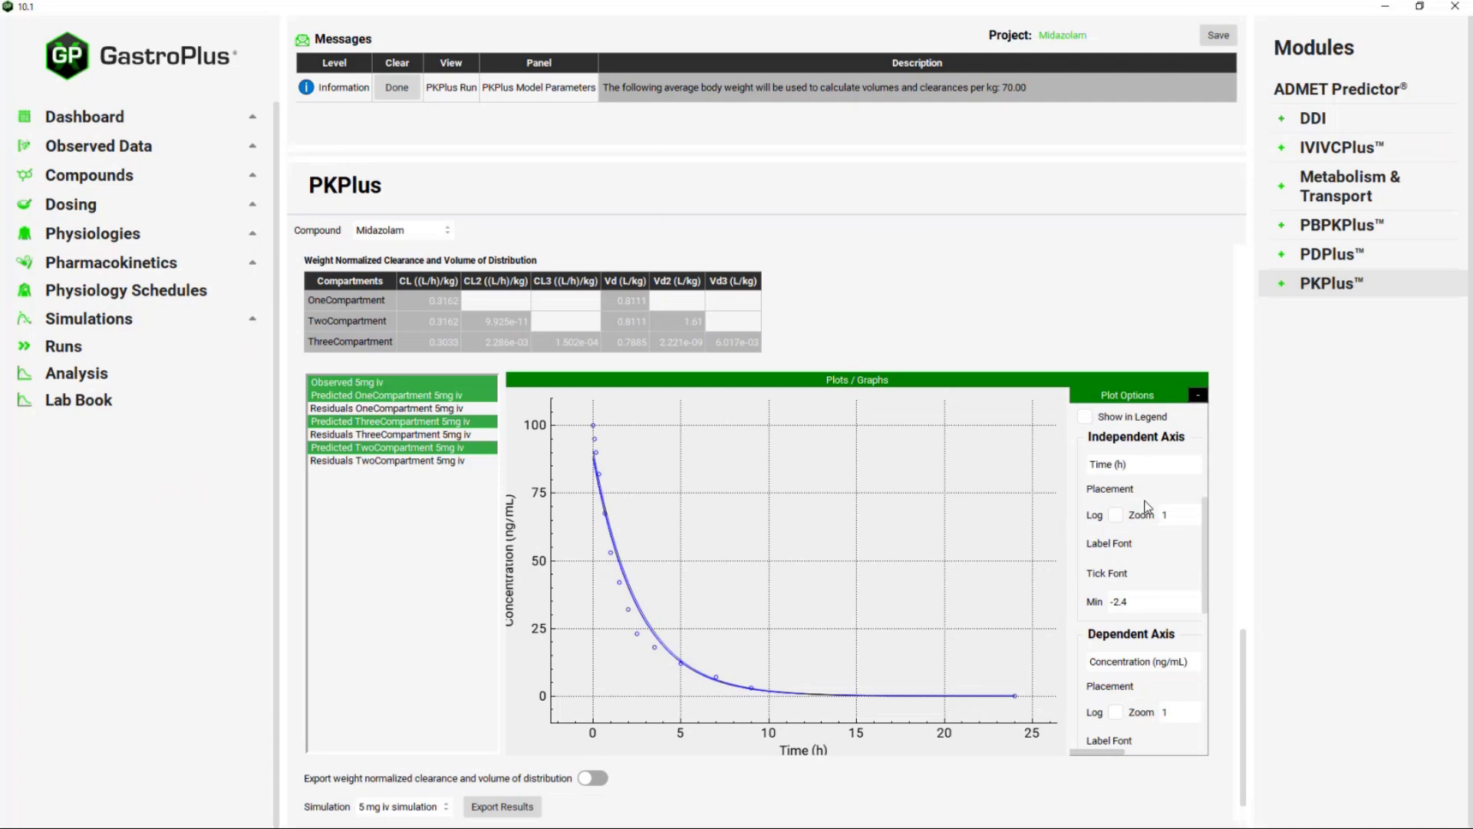
scroll(1147, 506, down, 3)
click(1197, 396)
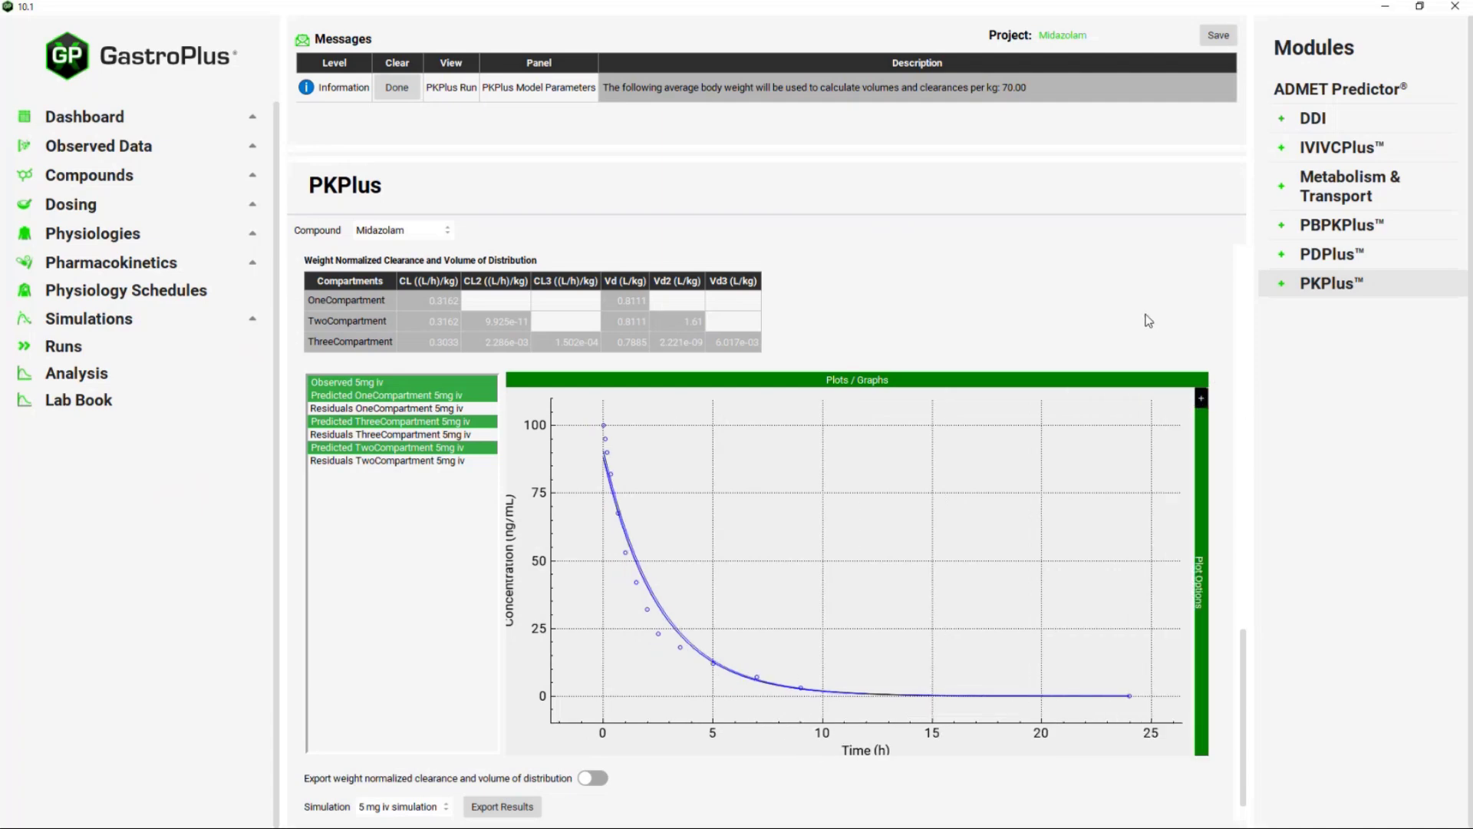
Step: Mark the OneCompartment model in the Compartmental Analysis results for export
scroll(1148, 321, up, 3)
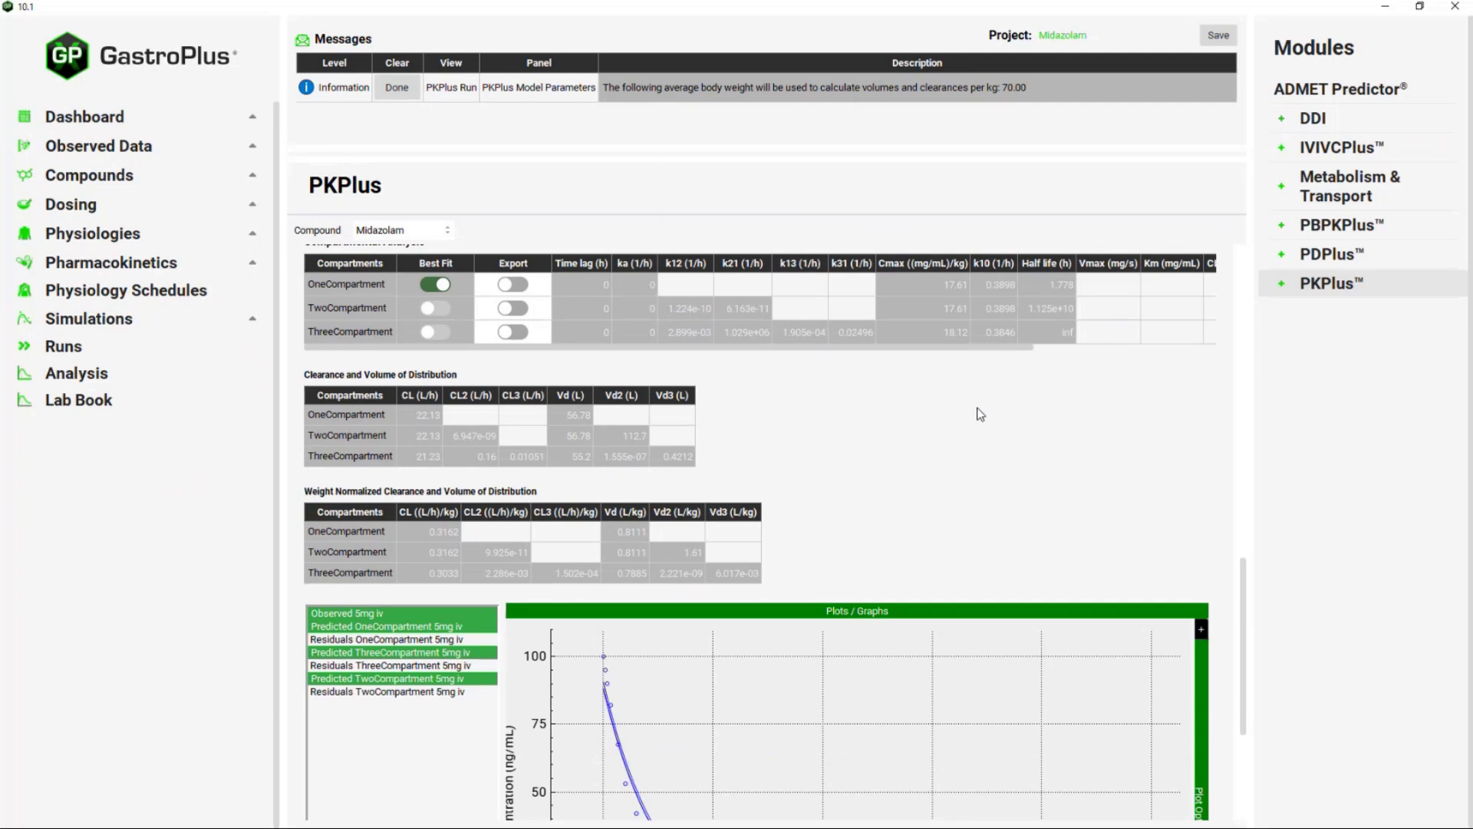
scroll(981, 414, up, 1)
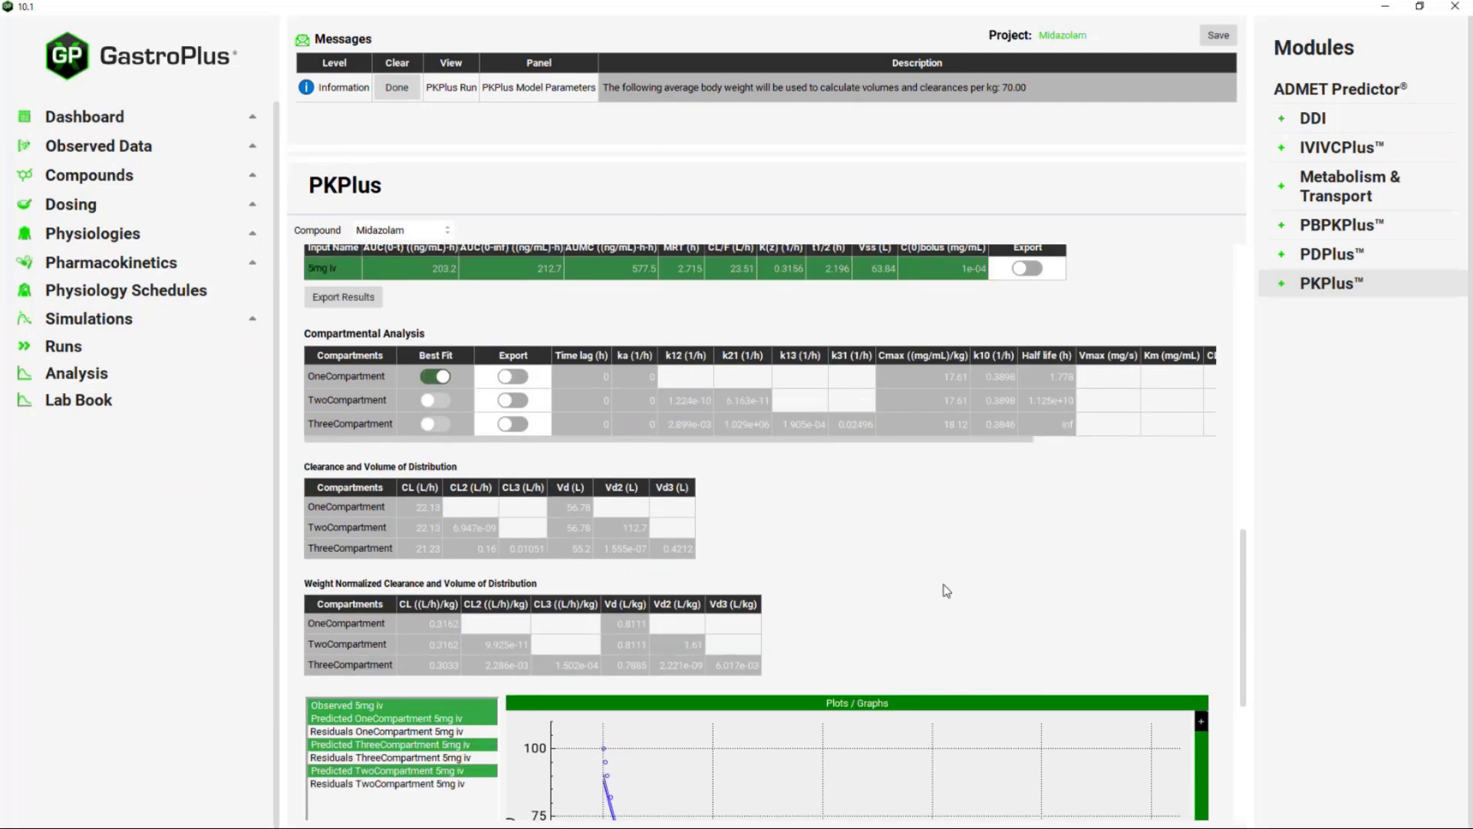
scroll(946, 590, up, 1)
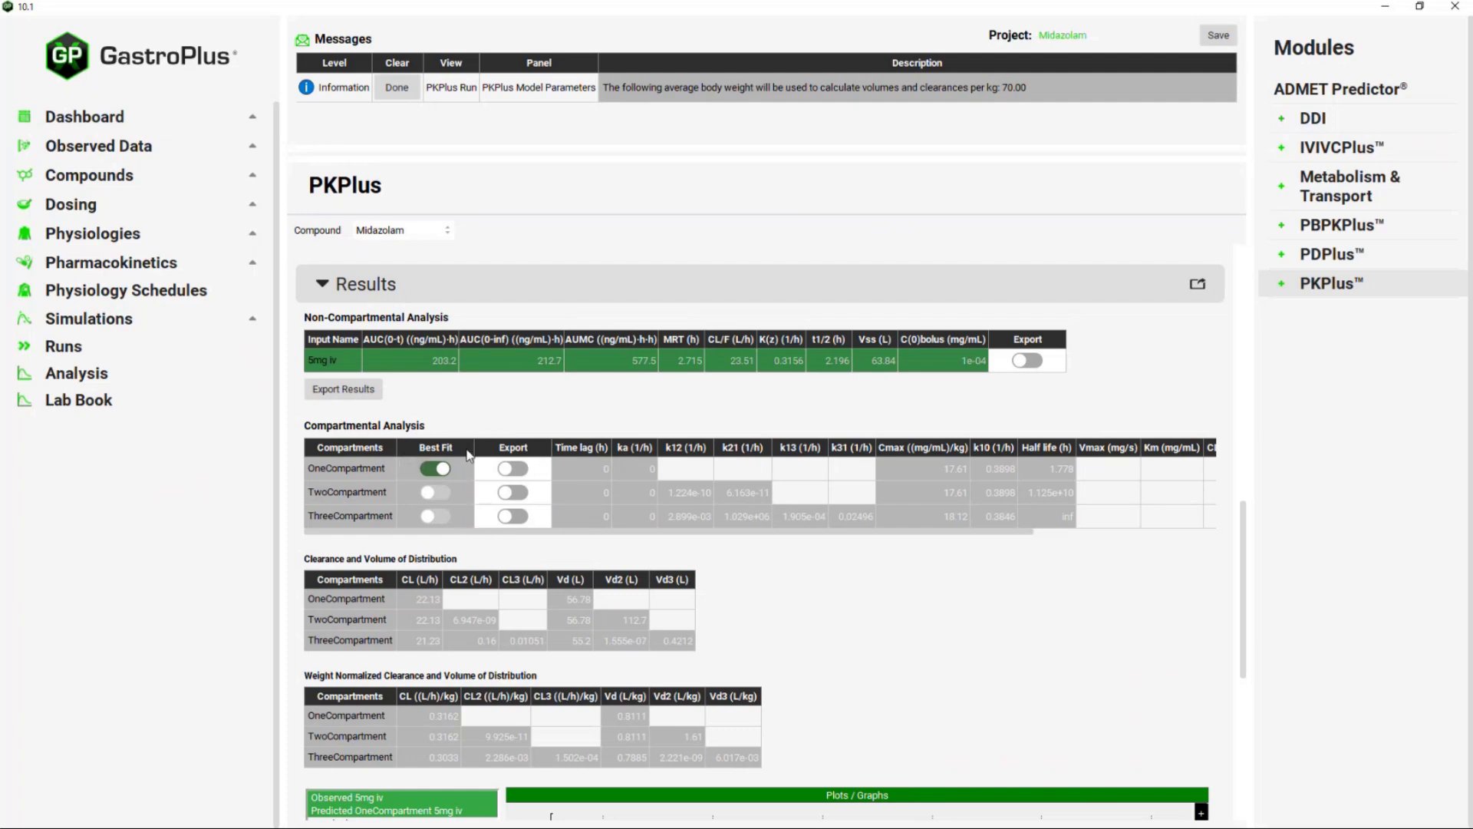
click(522, 467)
Step: Export the compartmental results to the 5 mg iv simulation and enlarge the Messages area to show every message
scroll(1120, 582, down, 4)
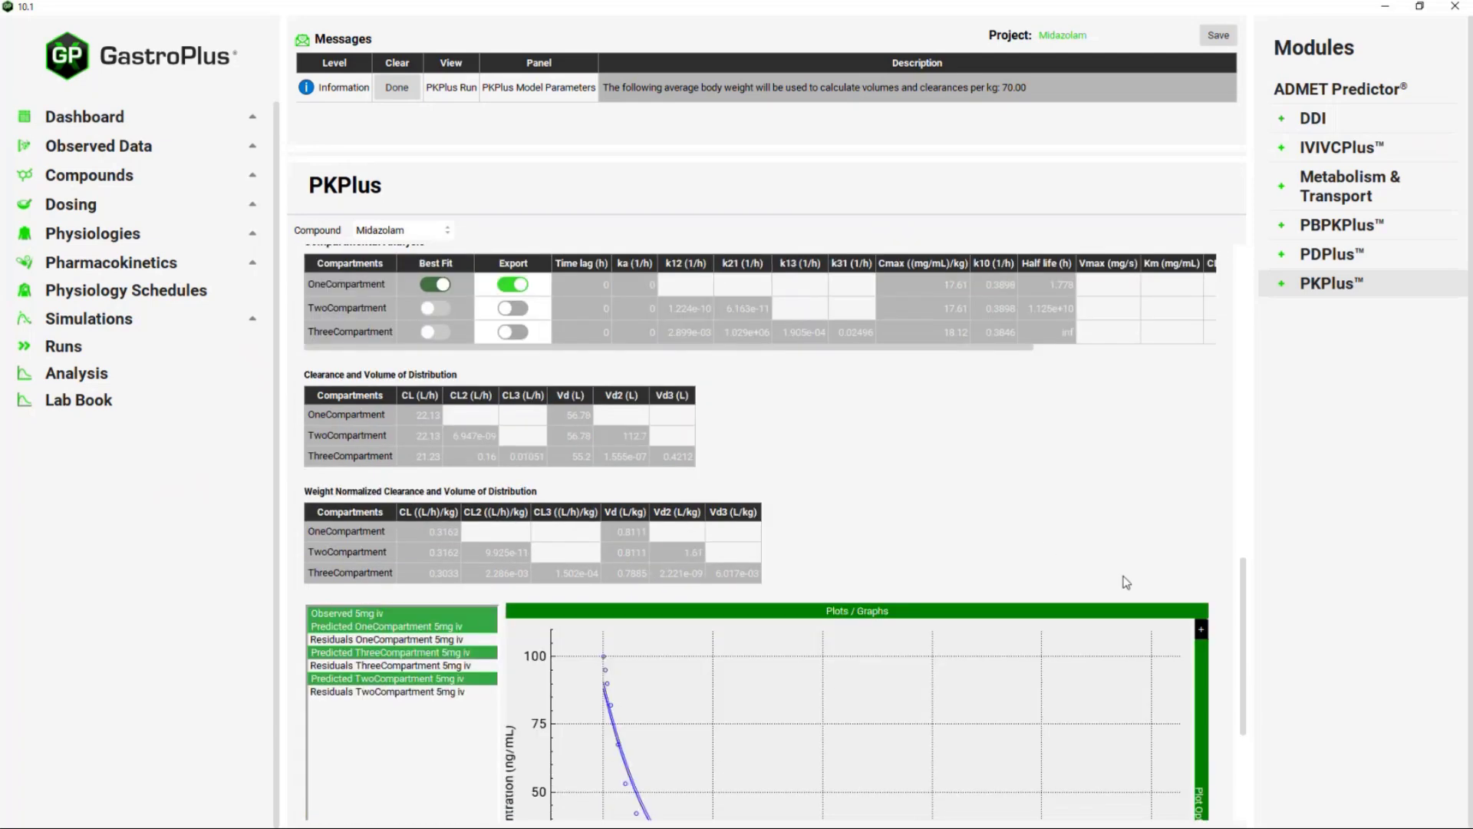
scroll(1144, 513, down, 2)
click(444, 761)
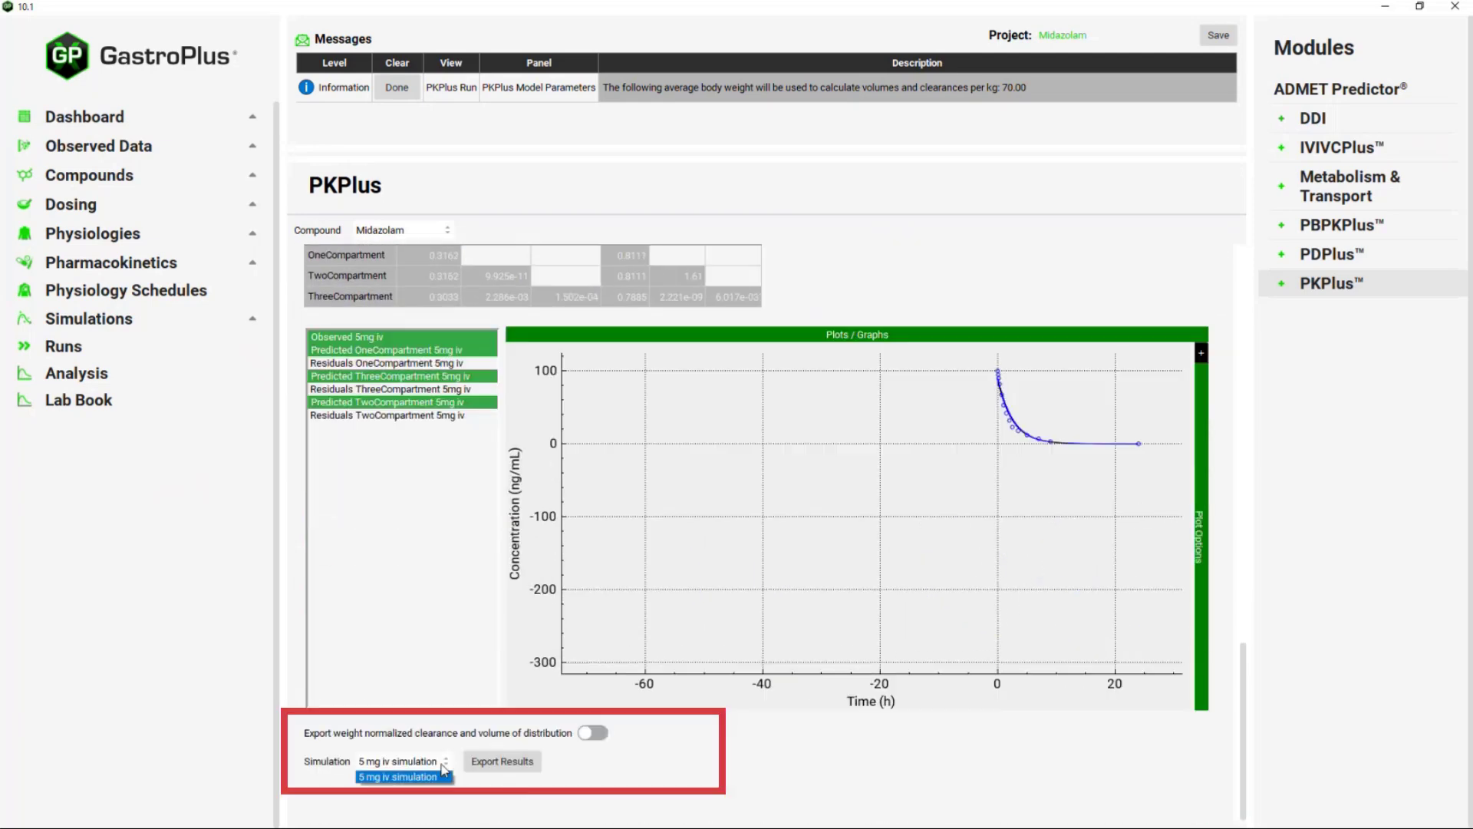
click(444, 775)
click(505, 763)
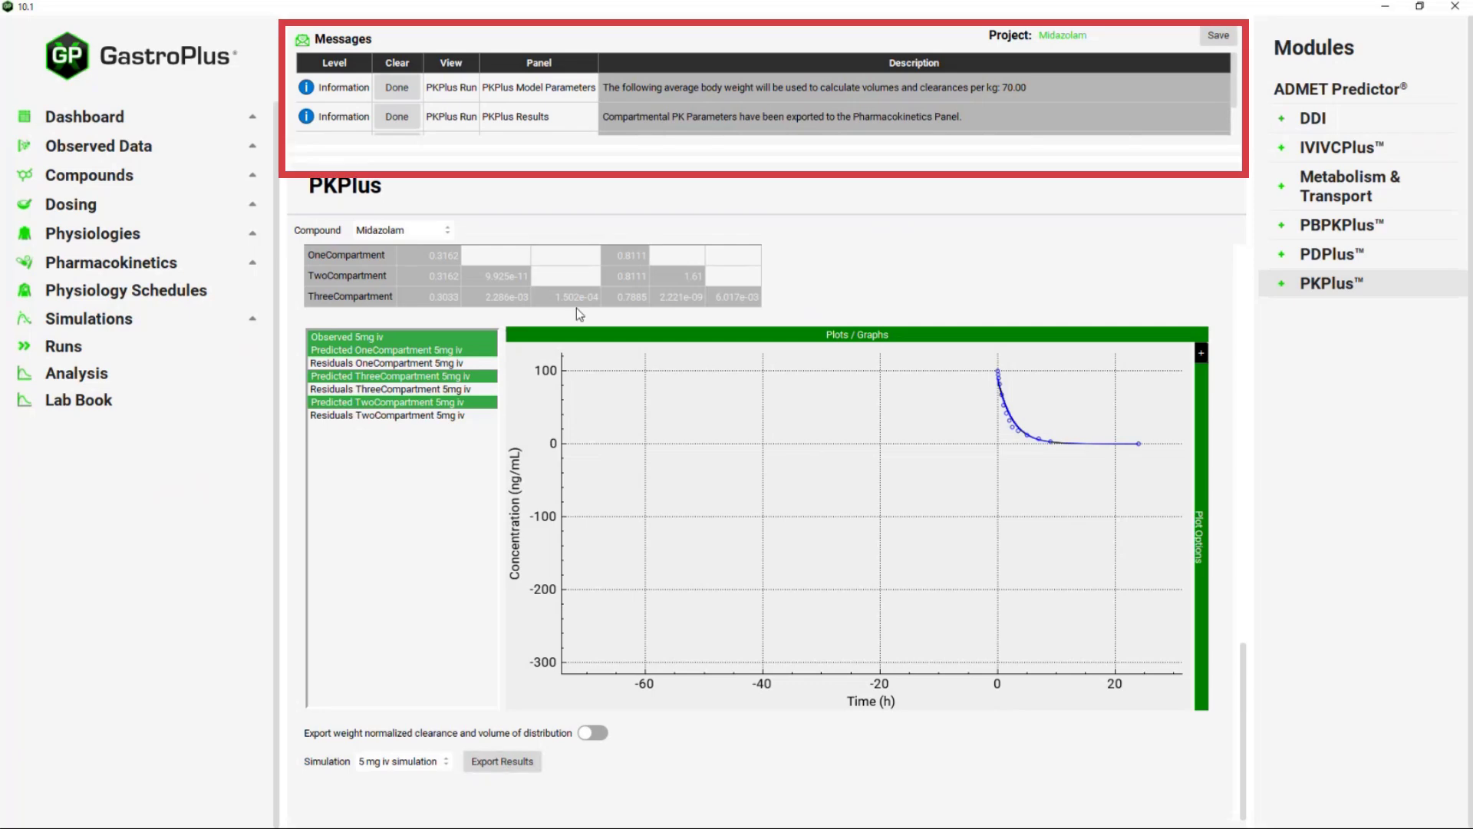
drag(596, 158, 596, 183)
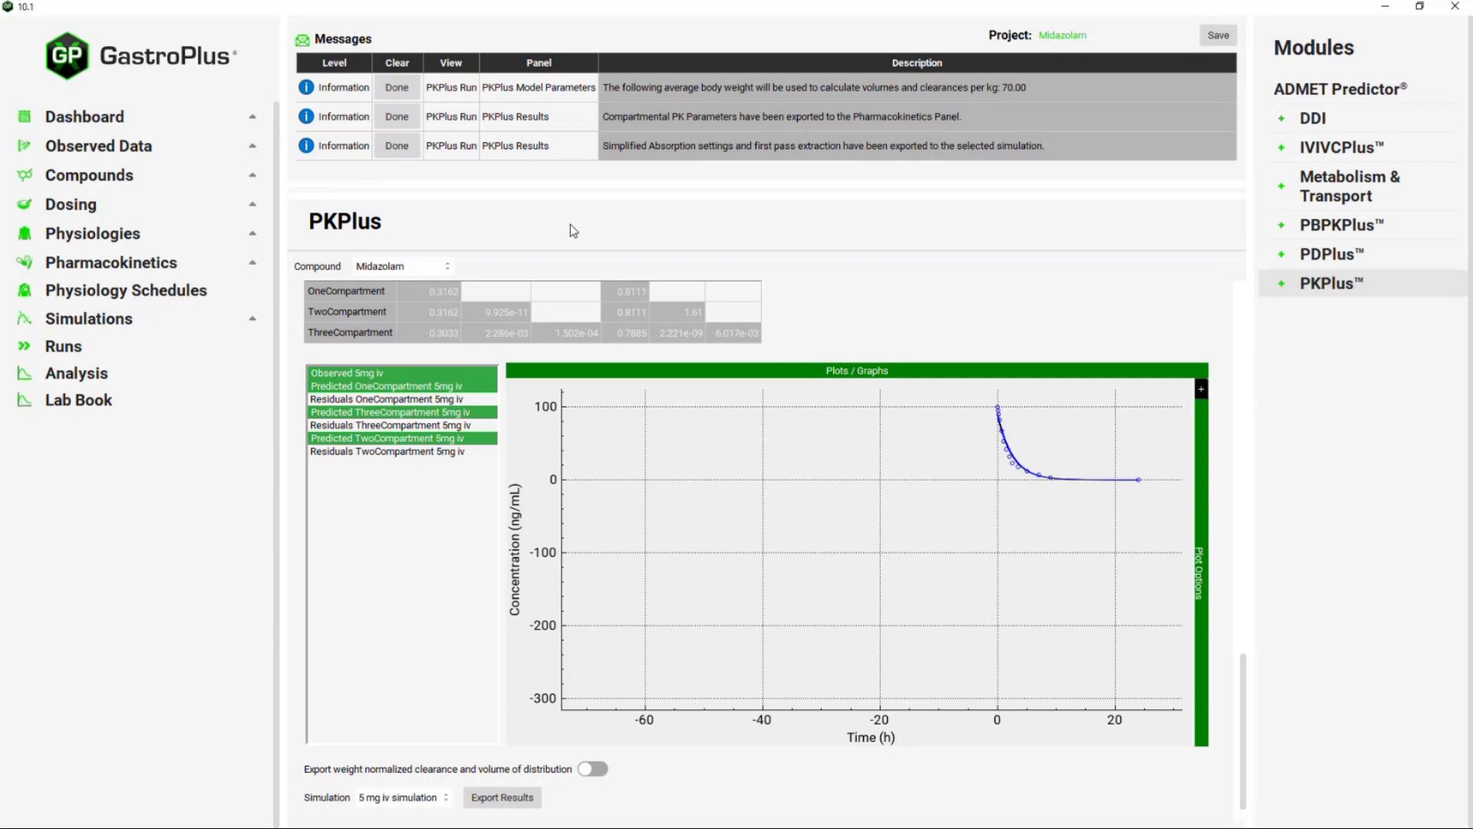
Step: Delete the Human One Compartment model from Midazolam's compartmental pharmacokinetic models
click(198, 269)
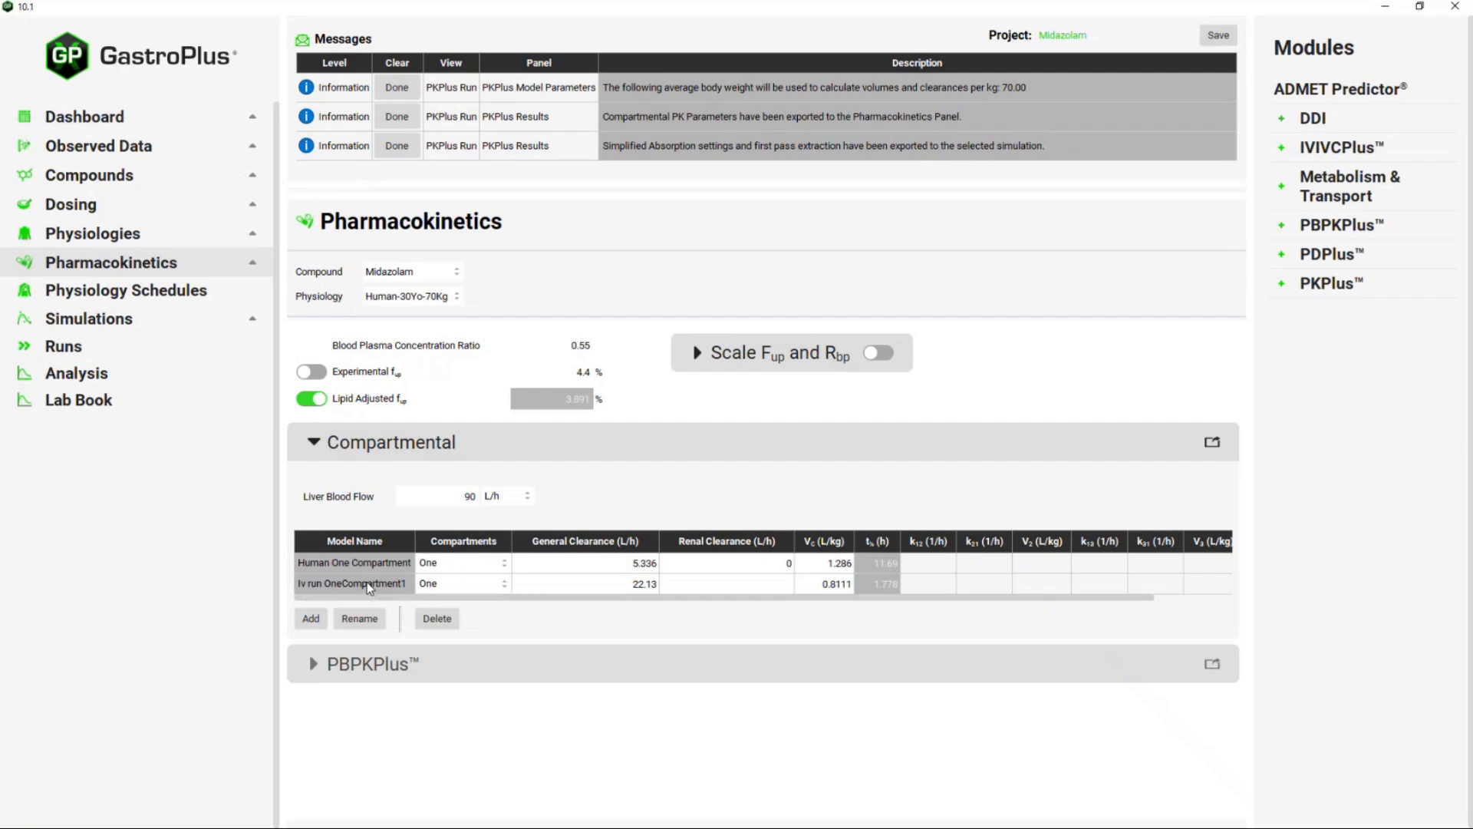
click(322, 566)
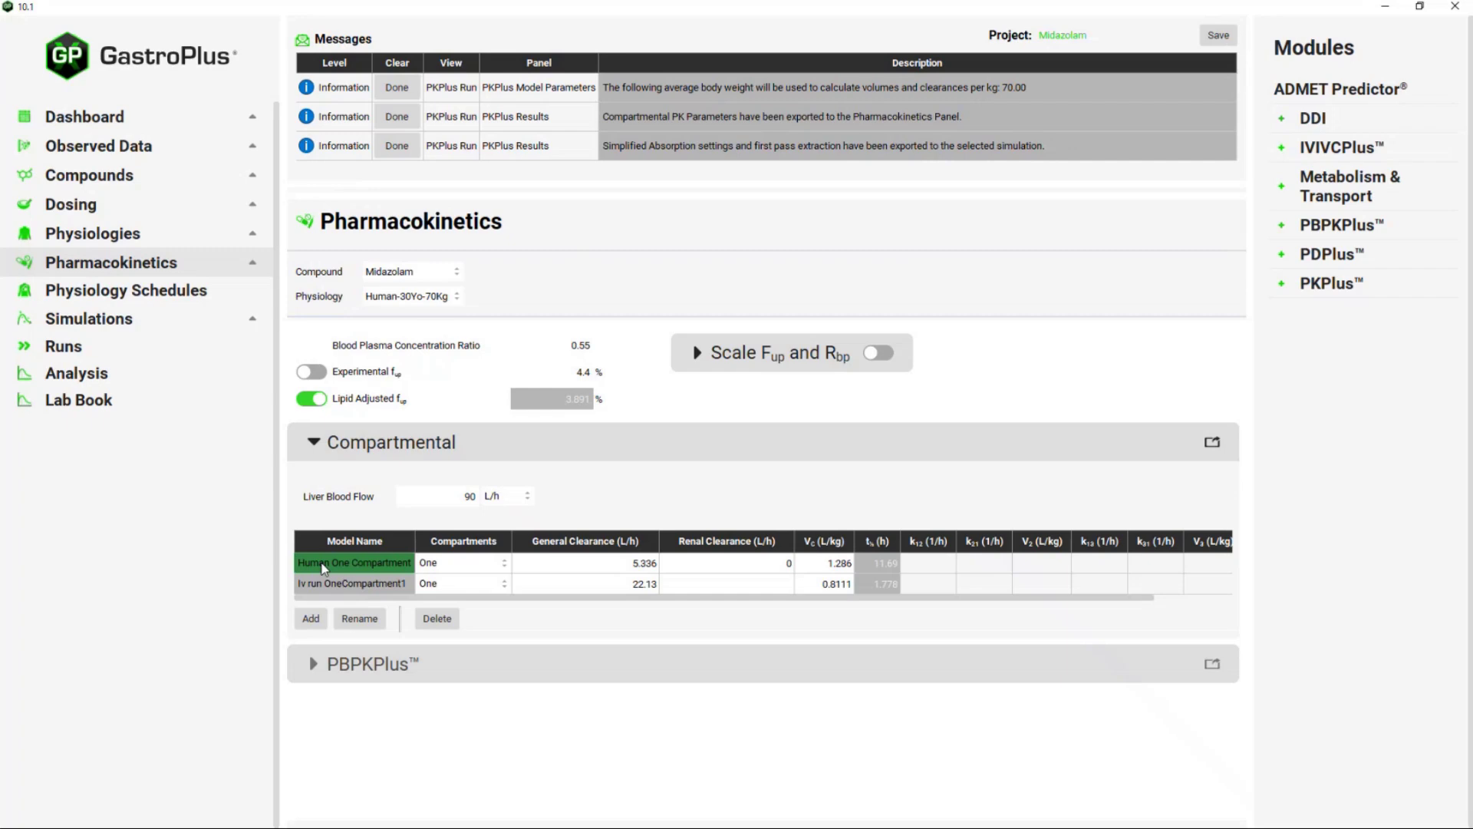
click(324, 567)
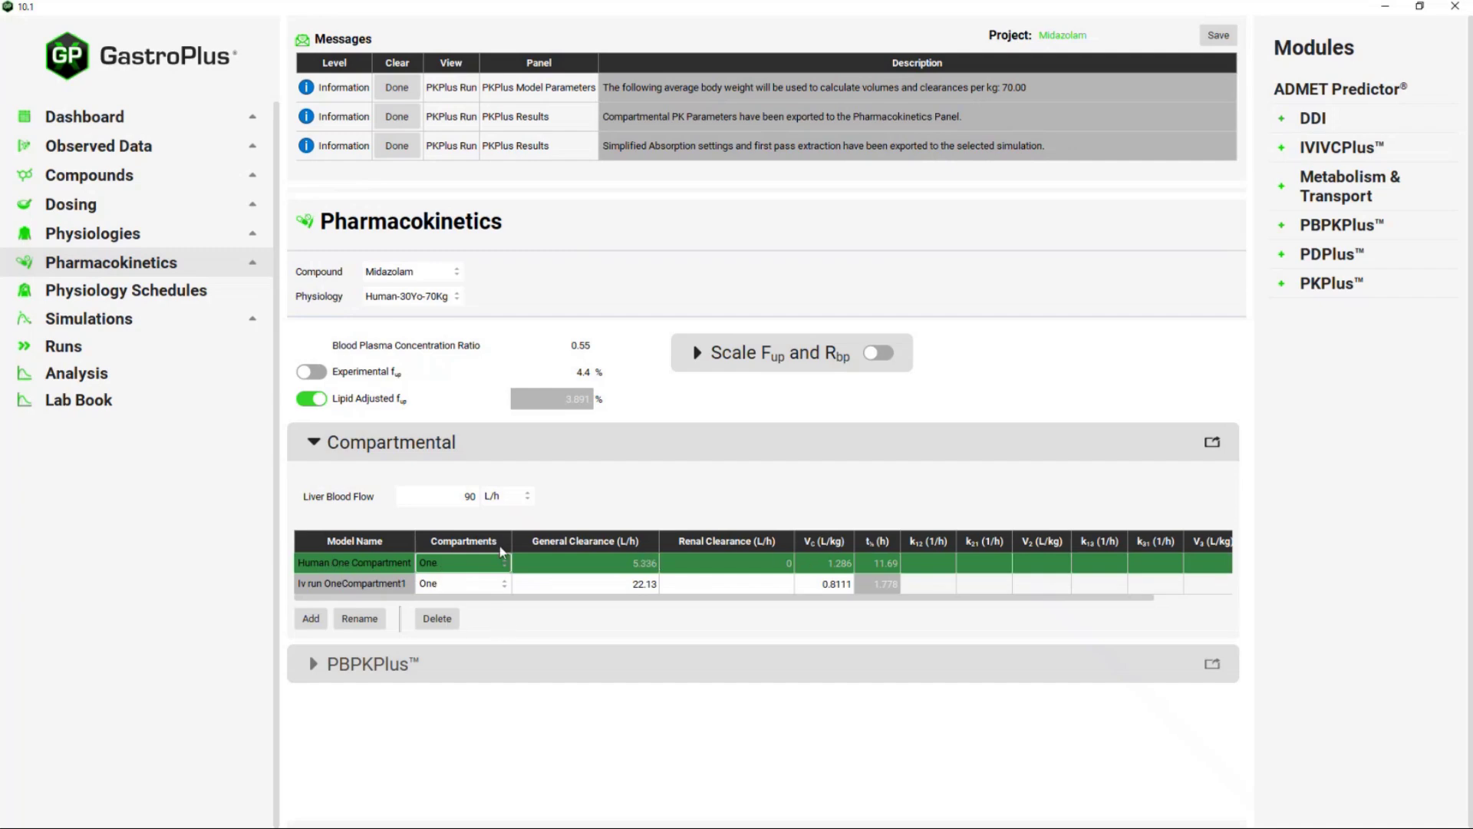
click(444, 619)
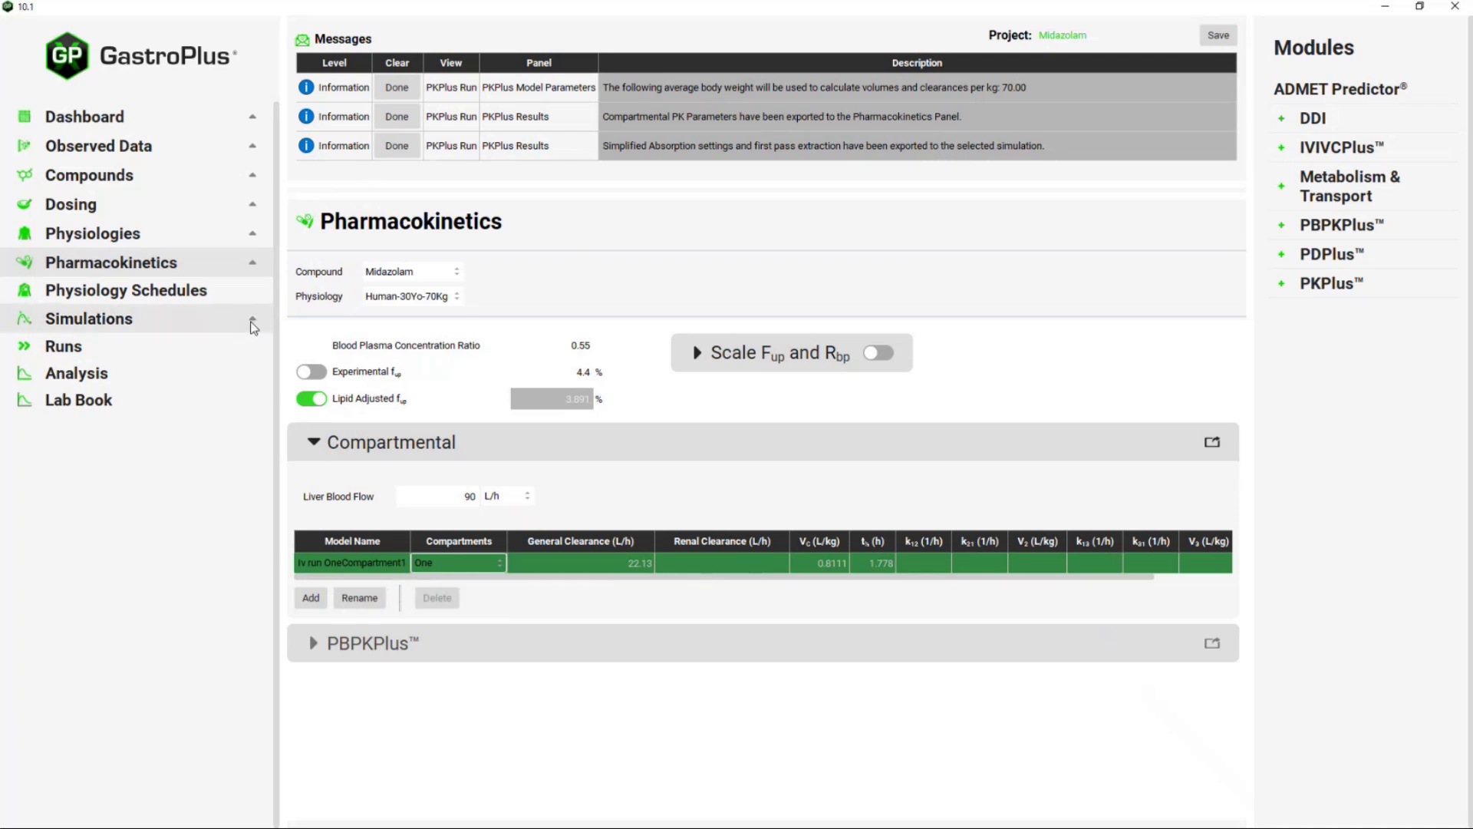
Step: Check that the 5 mg iv simulation's compound settings use Iv run OneCompartment1 as the compartmental model, and run the simulation
click(203, 322)
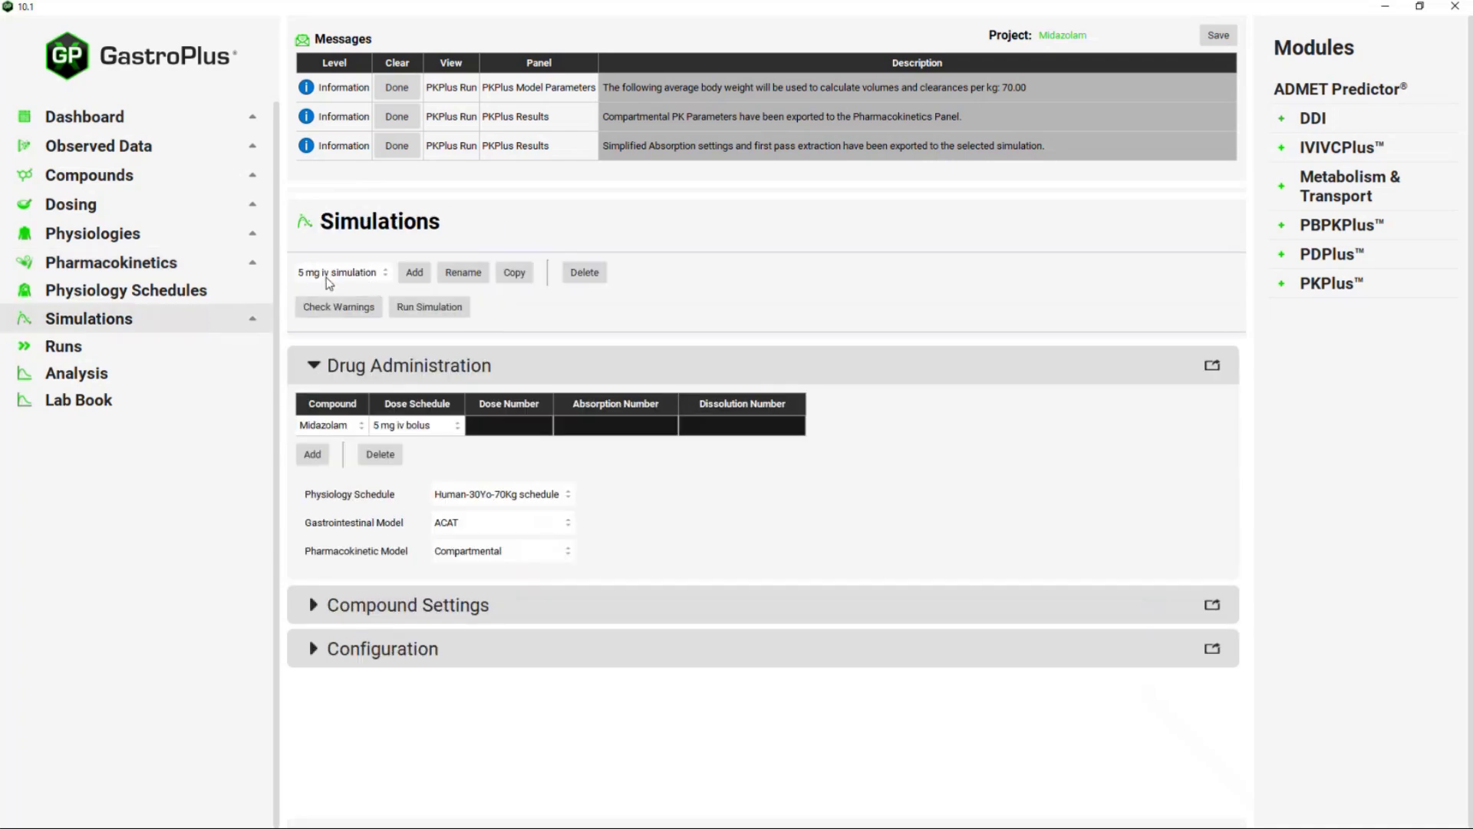
click(315, 606)
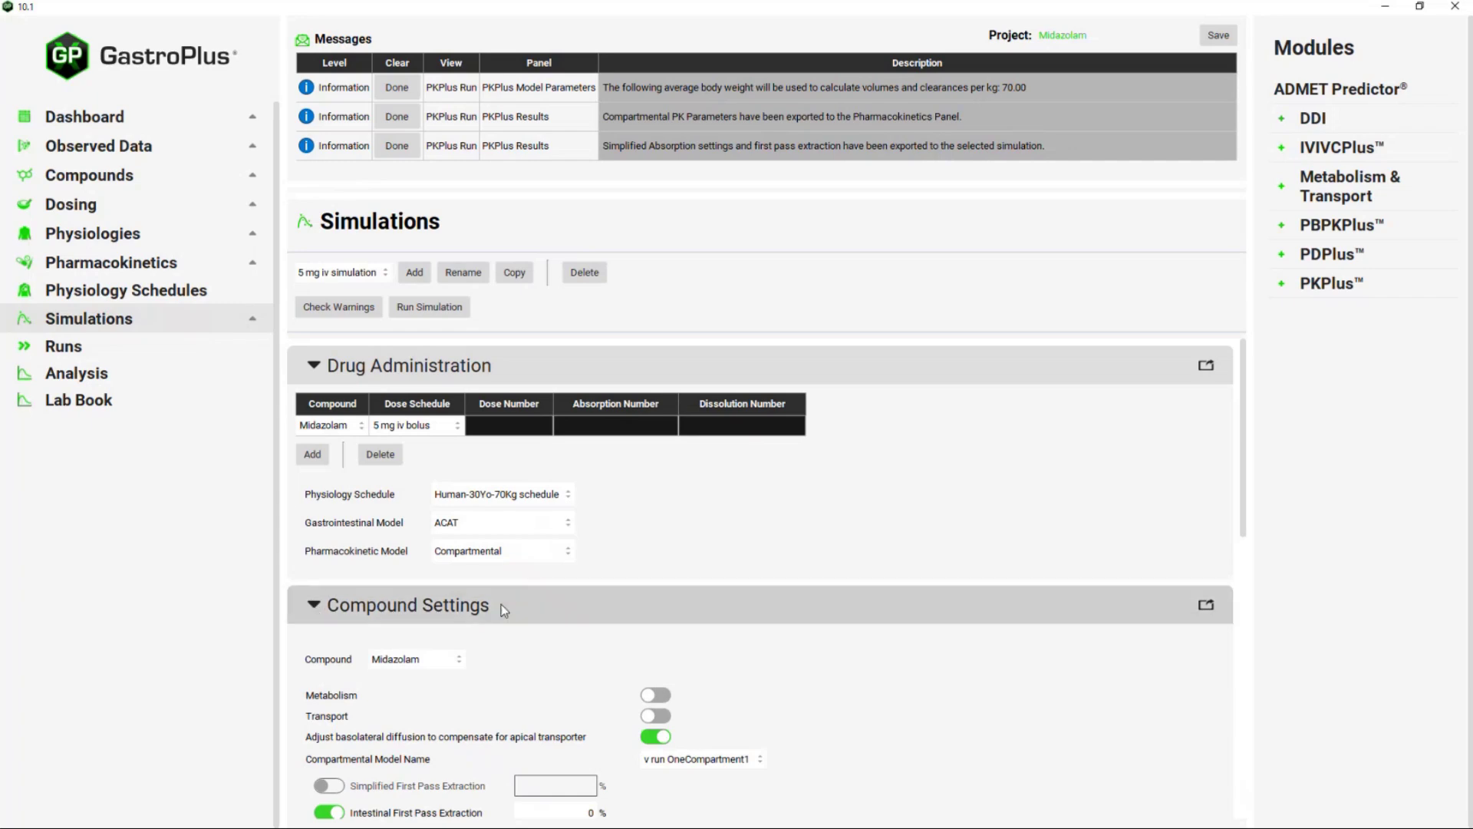
scroll(778, 637, down, 1)
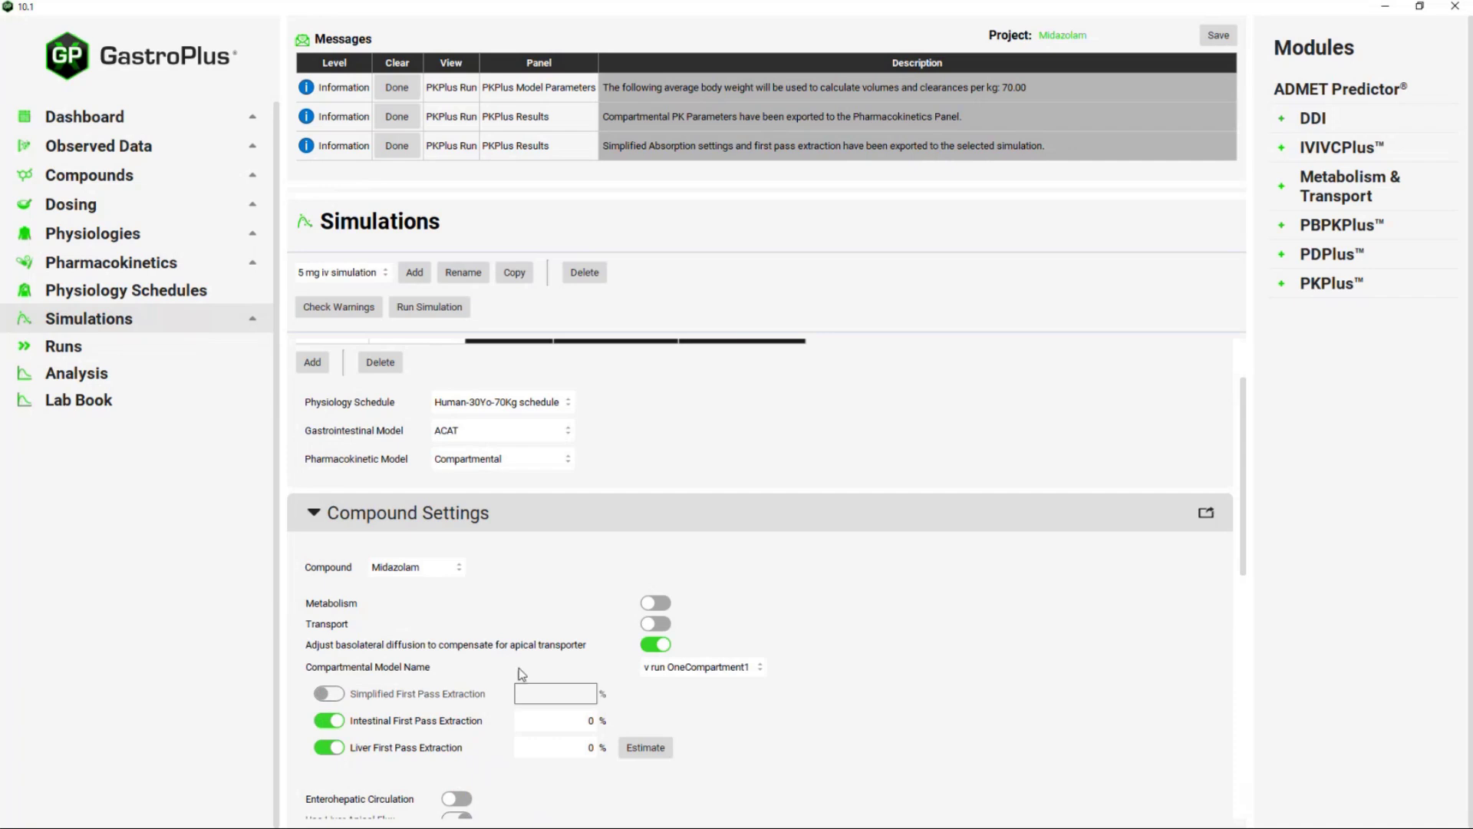
click(756, 667)
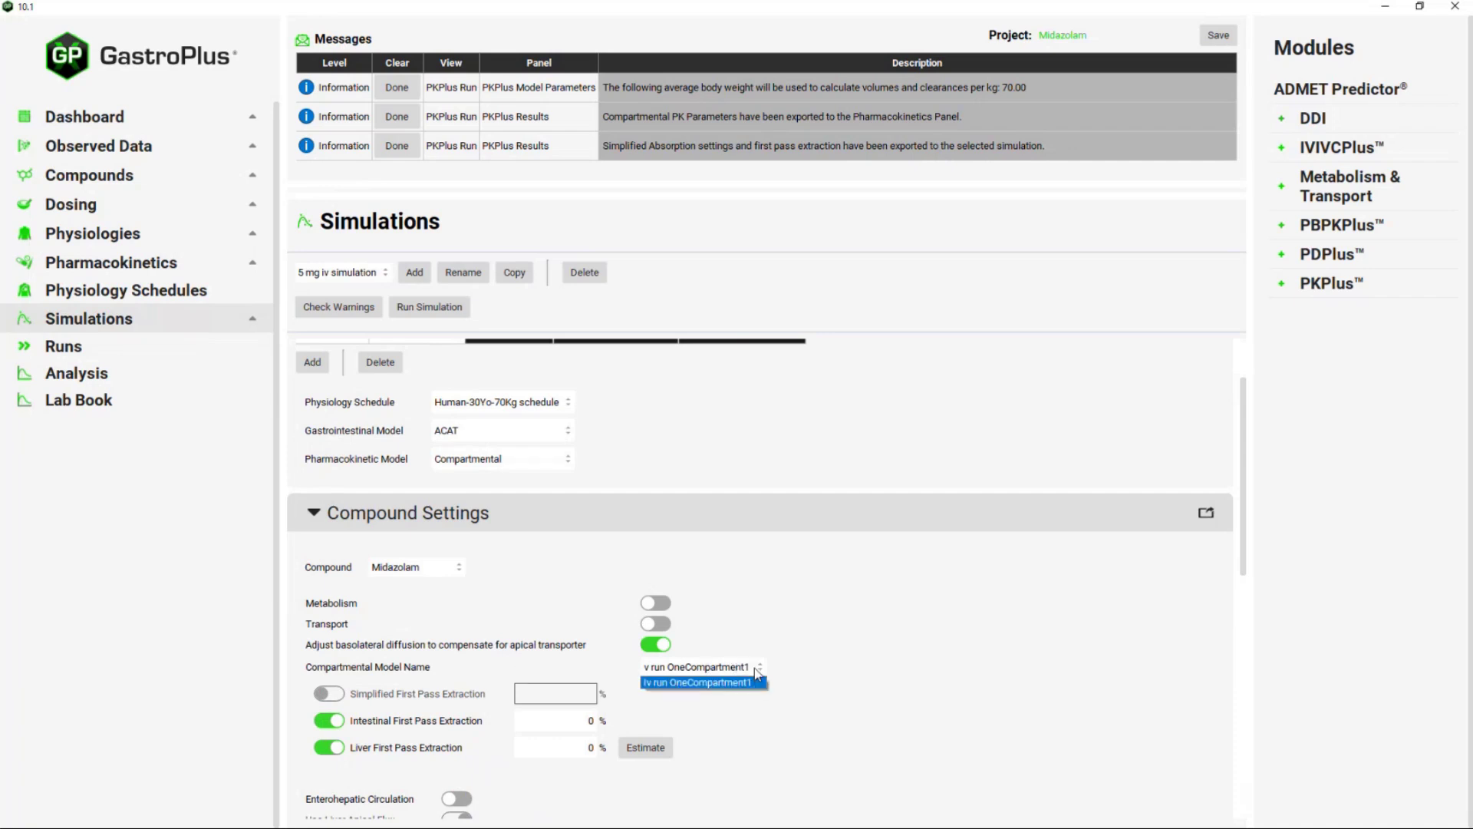
click(755, 668)
click(754, 668)
click(762, 666)
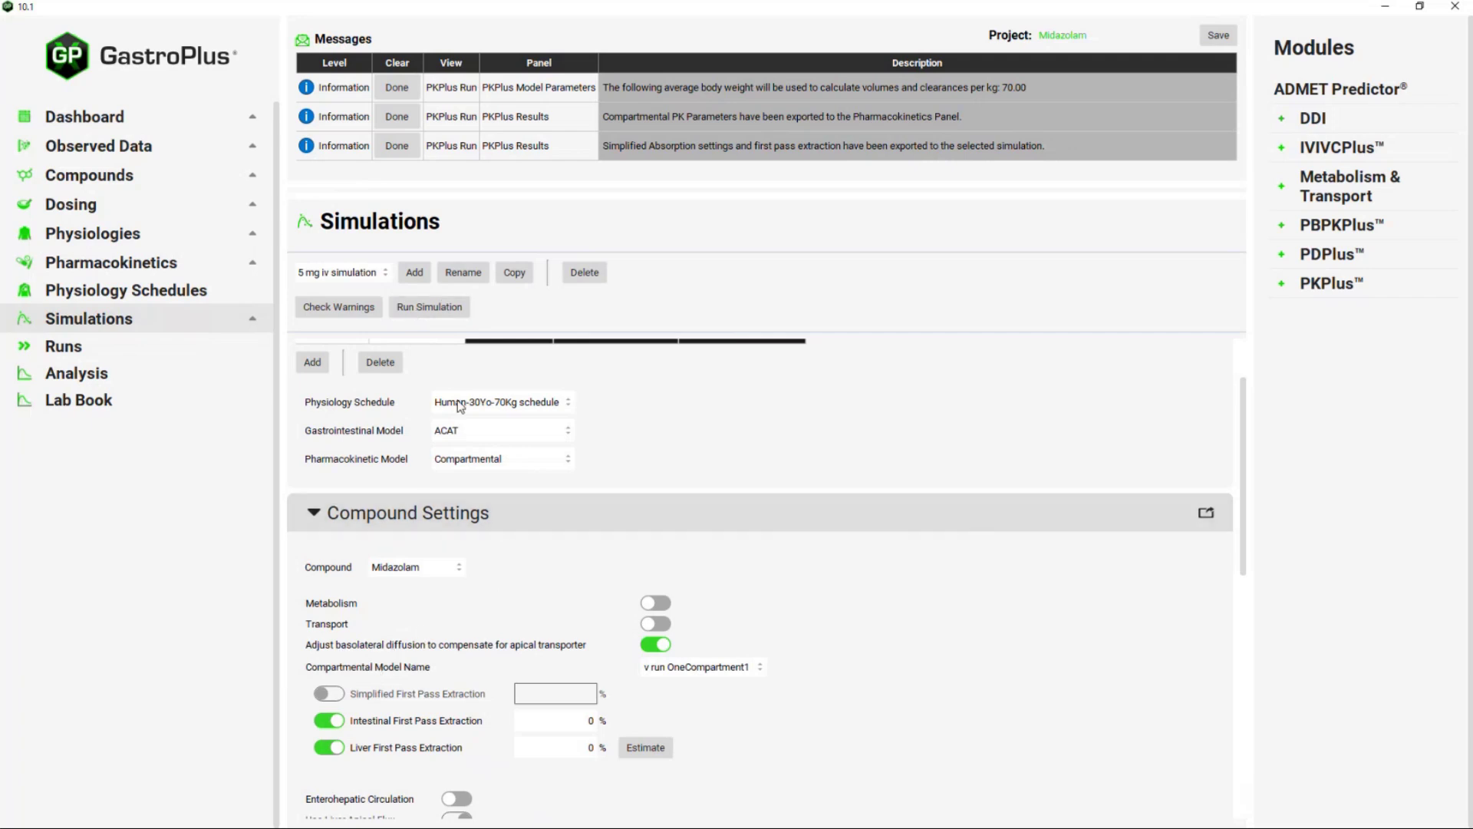
click(426, 307)
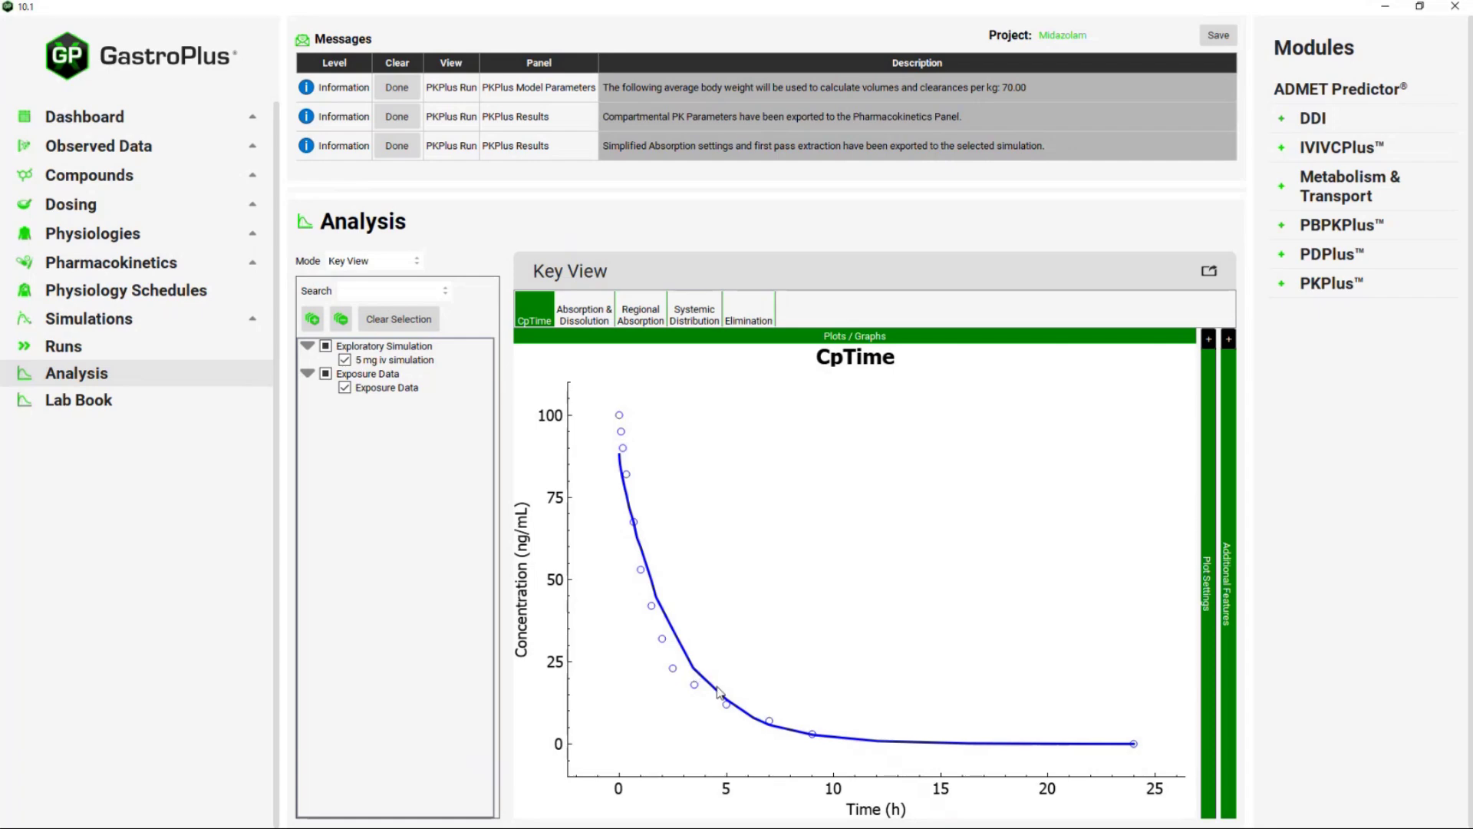
Step: Set the 5 mg iv simulation's output frequency to every 2 steps and rerun the simulation
click(165, 319)
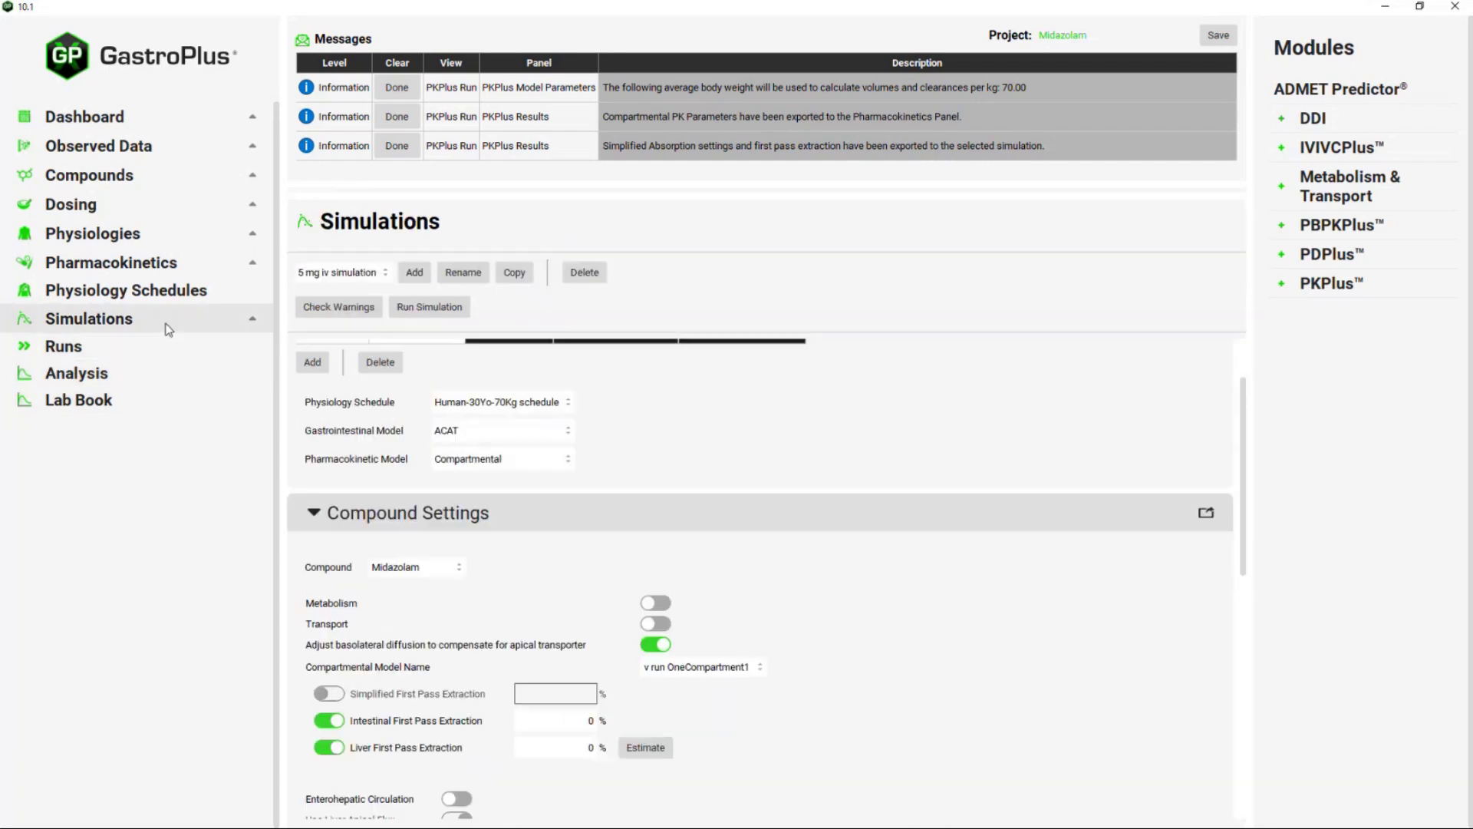
click(321, 522)
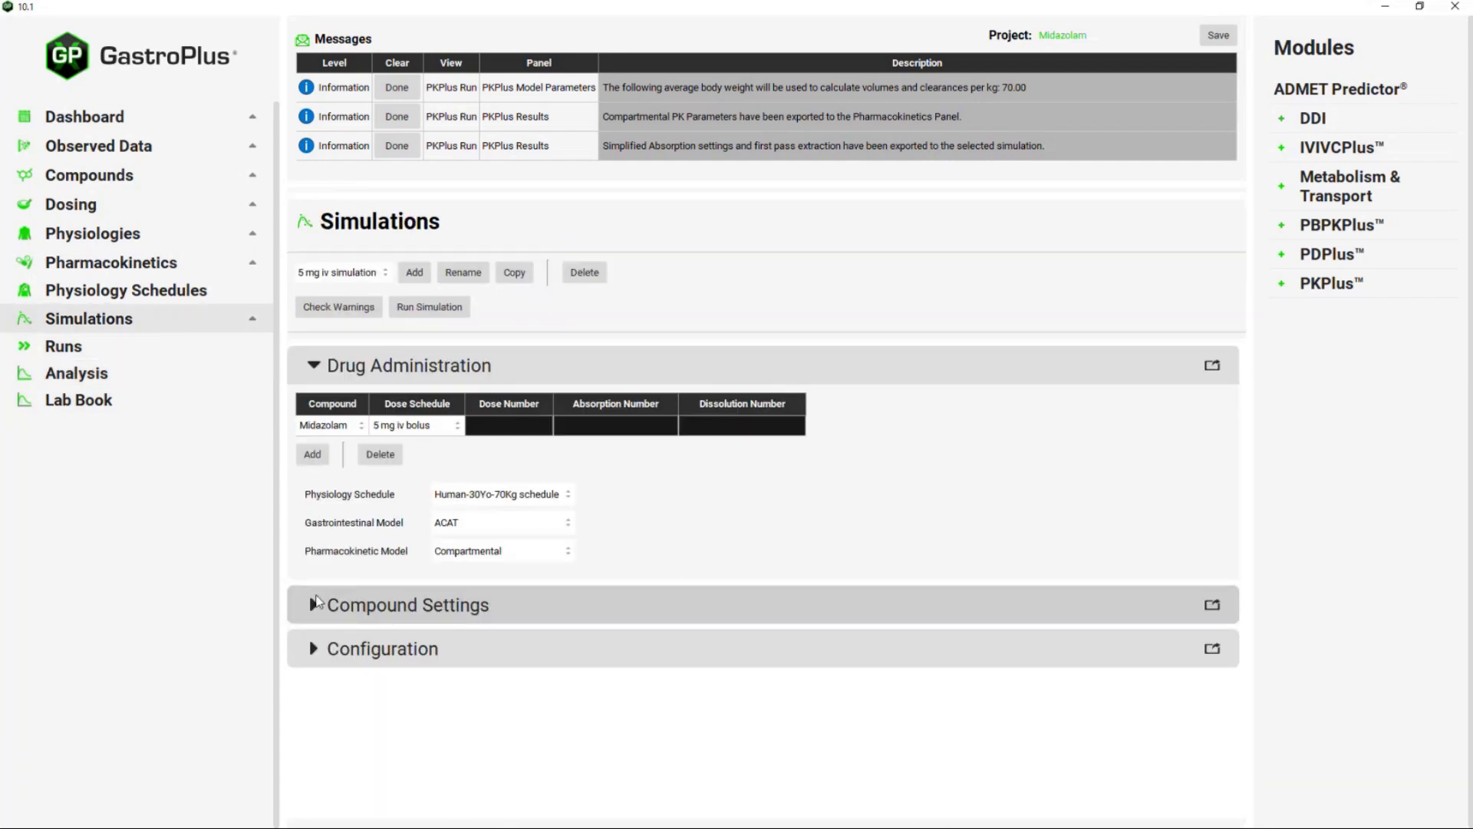
click(312, 649)
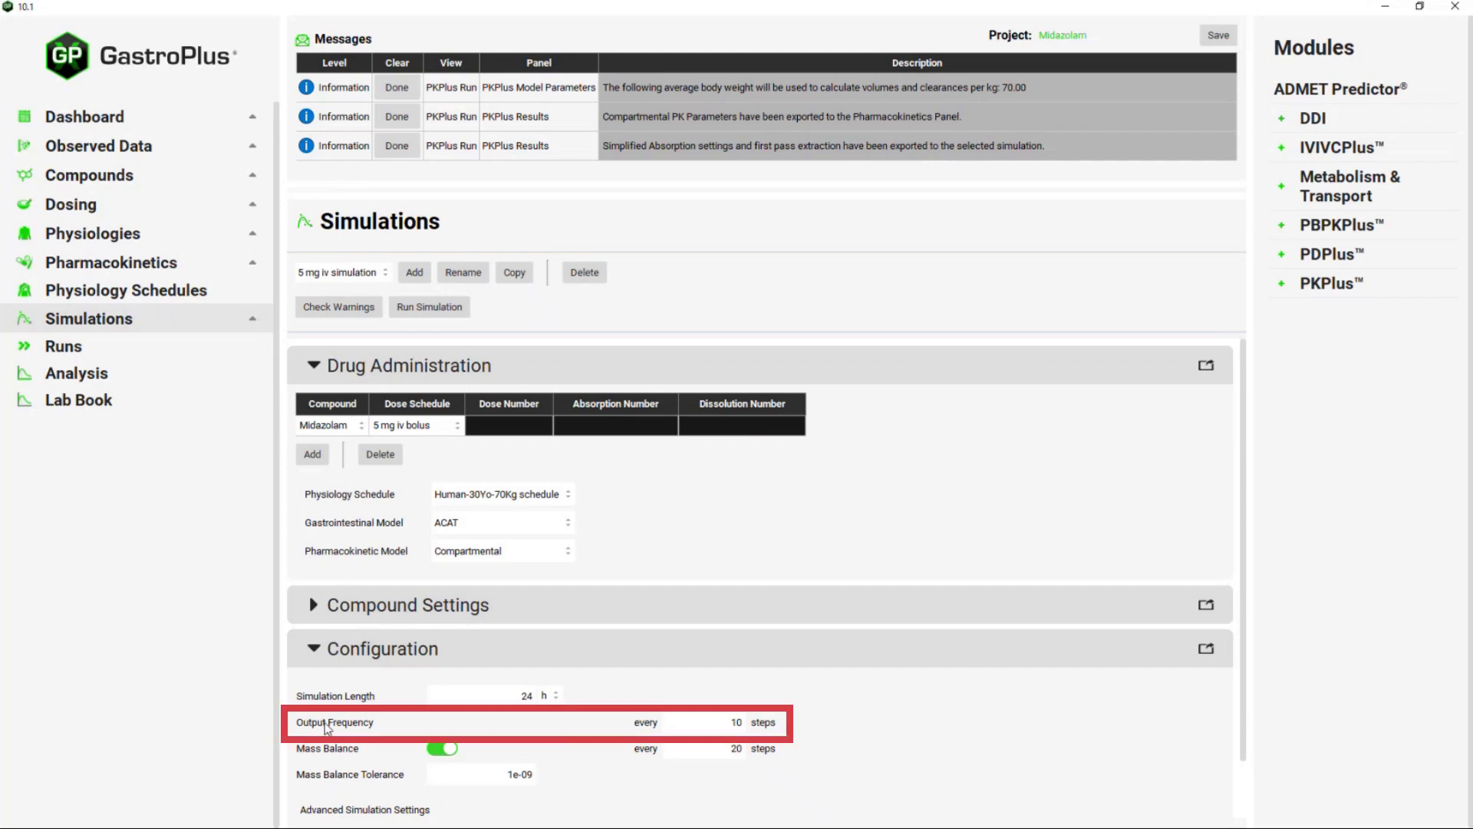
double_click(727, 722)
text(2)
click(449, 308)
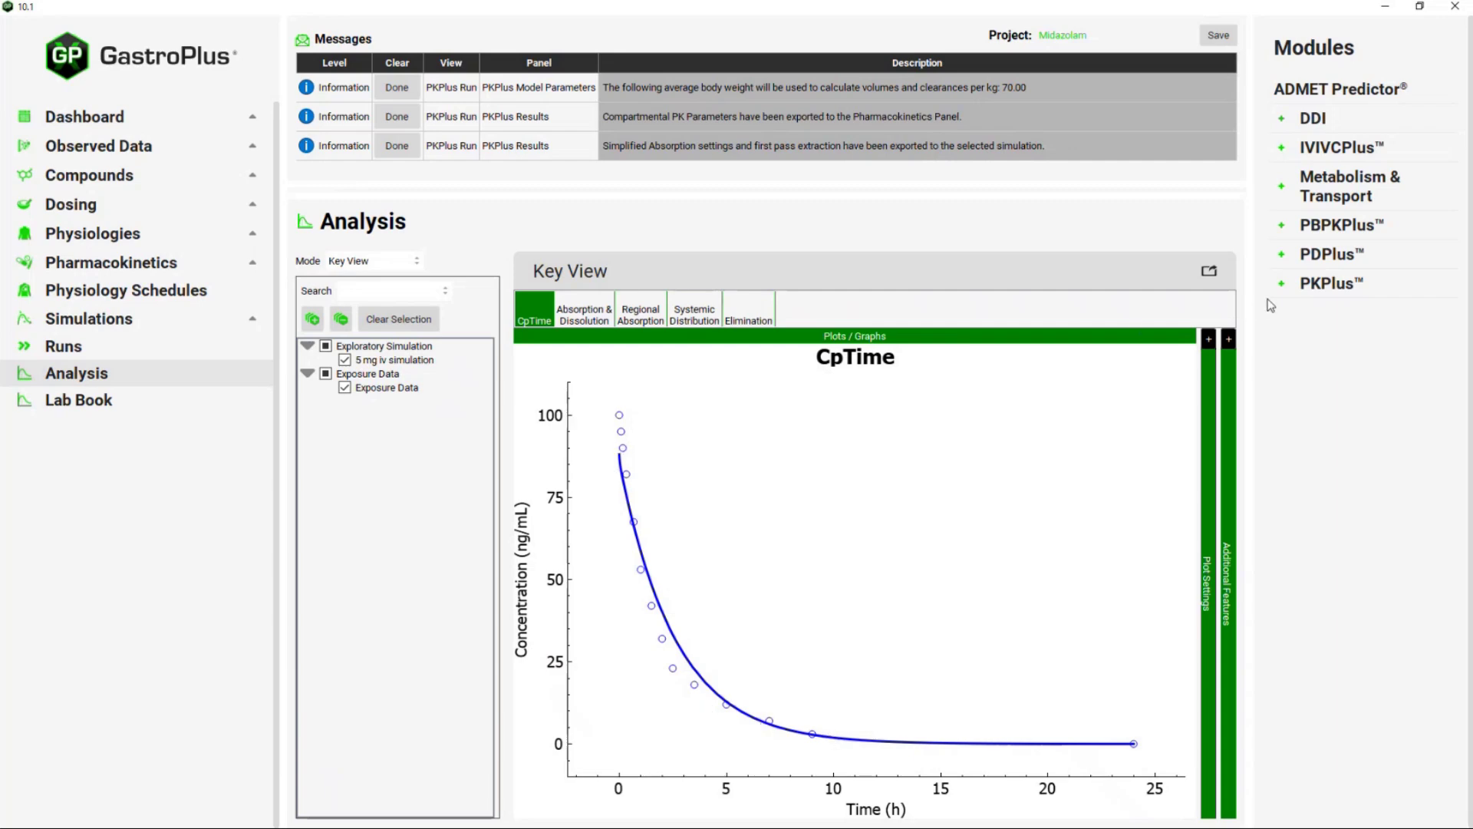
Step: Add a PKPlus input named 7.5 mg solution for Midazolam
click(1294, 290)
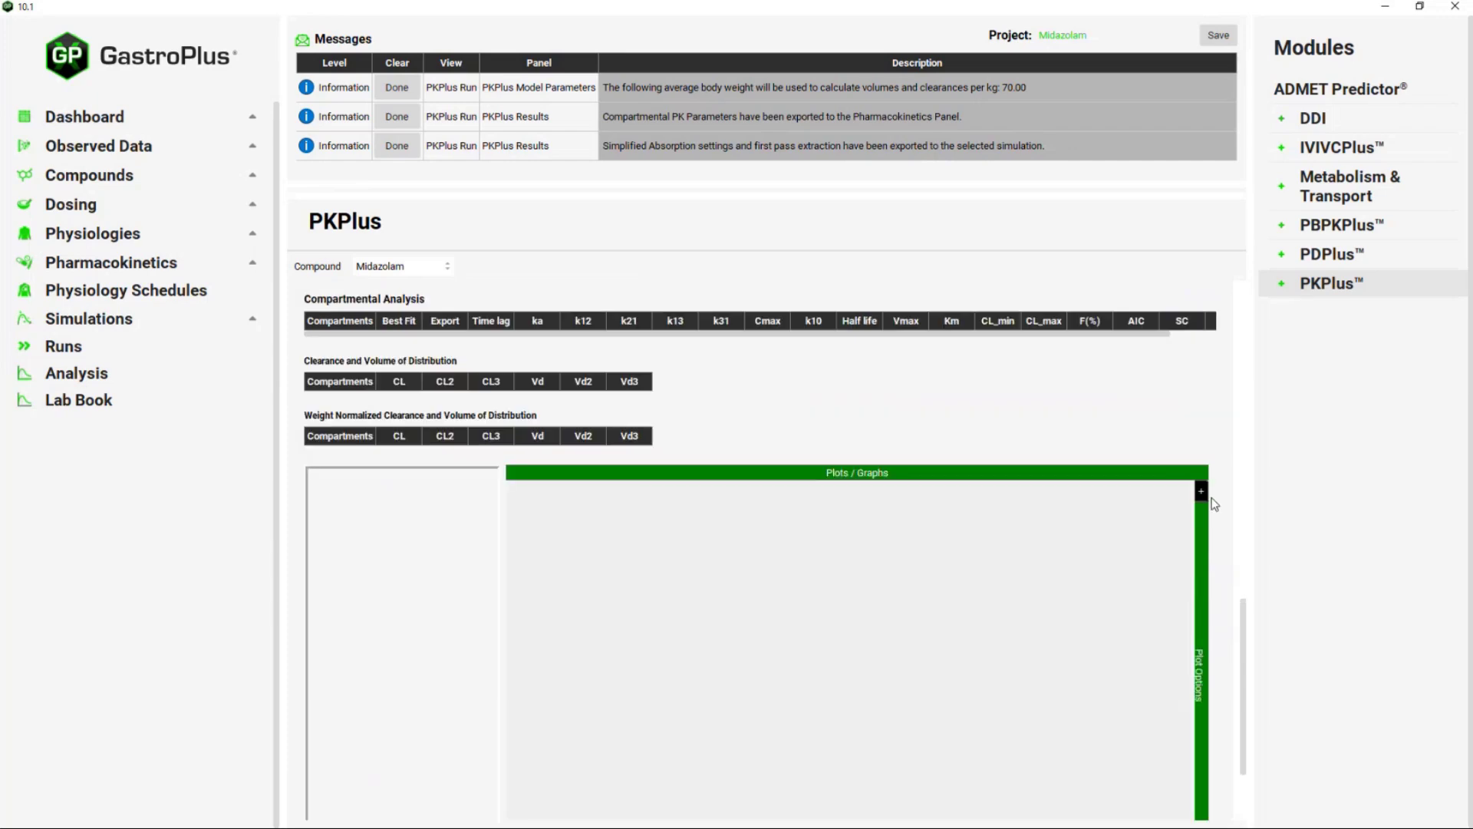
scroll(1111, 453, up, 8)
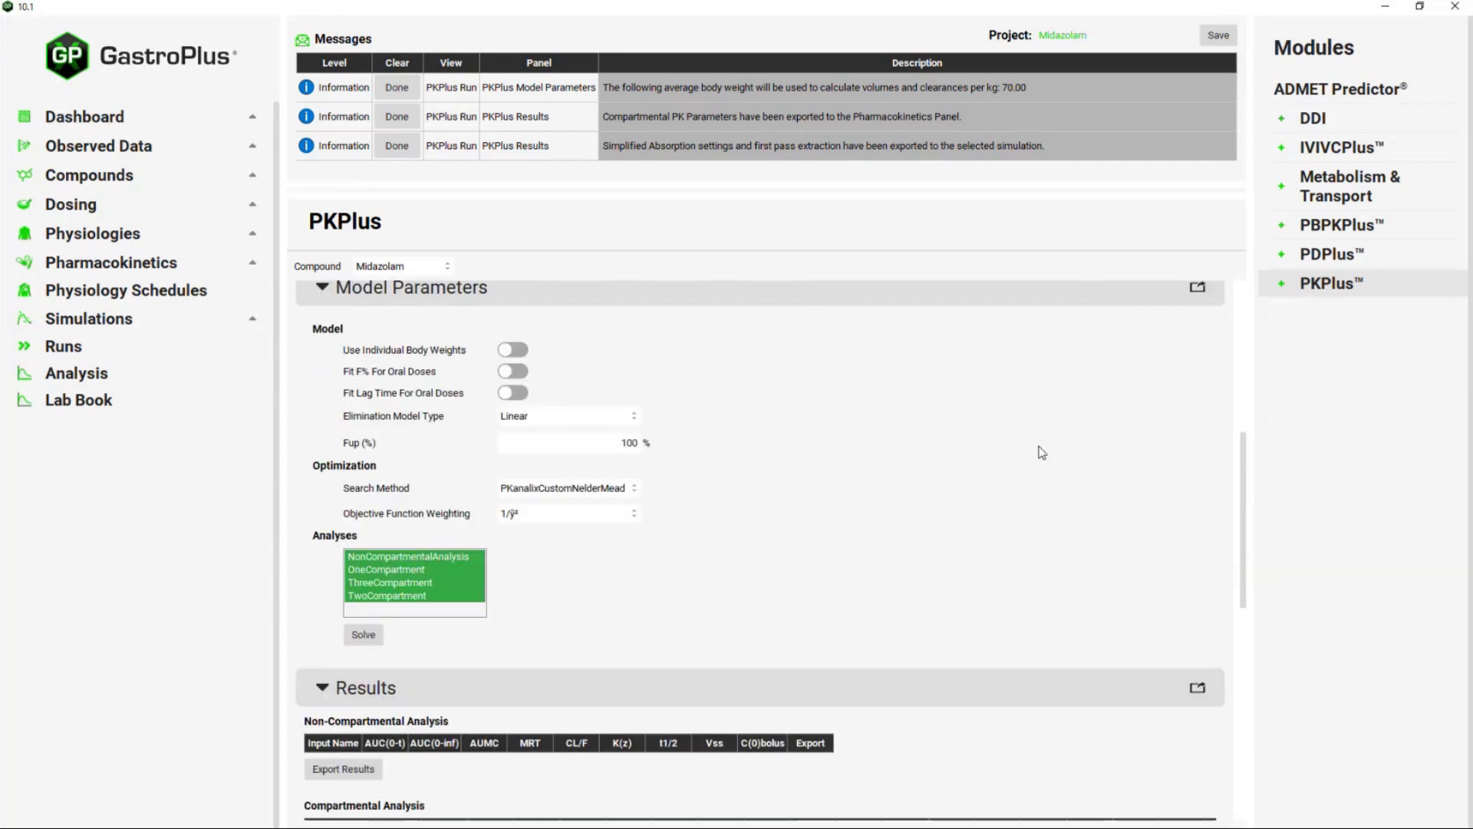
scroll(945, 505, up, 1)
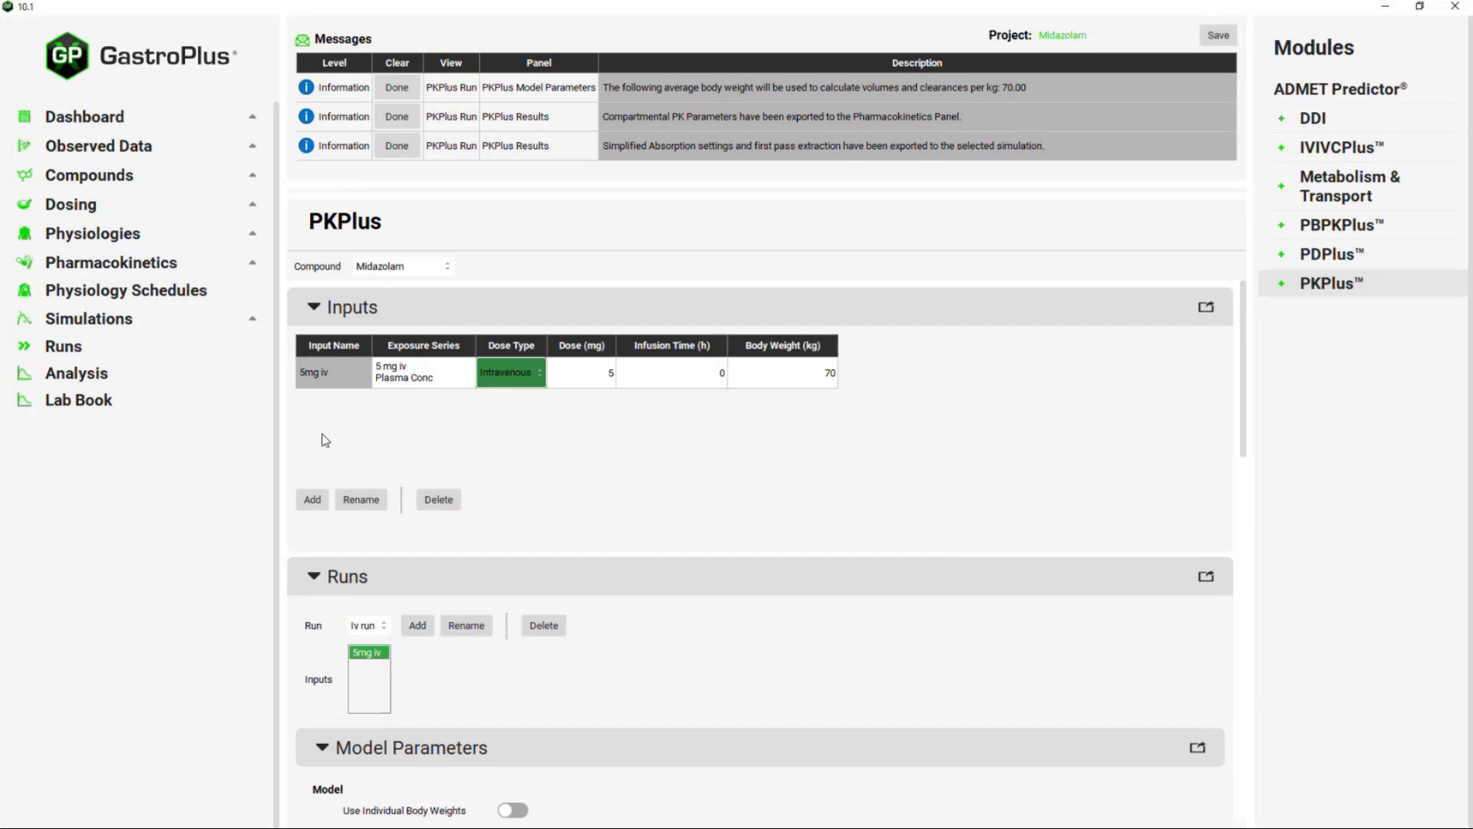
click(312, 499)
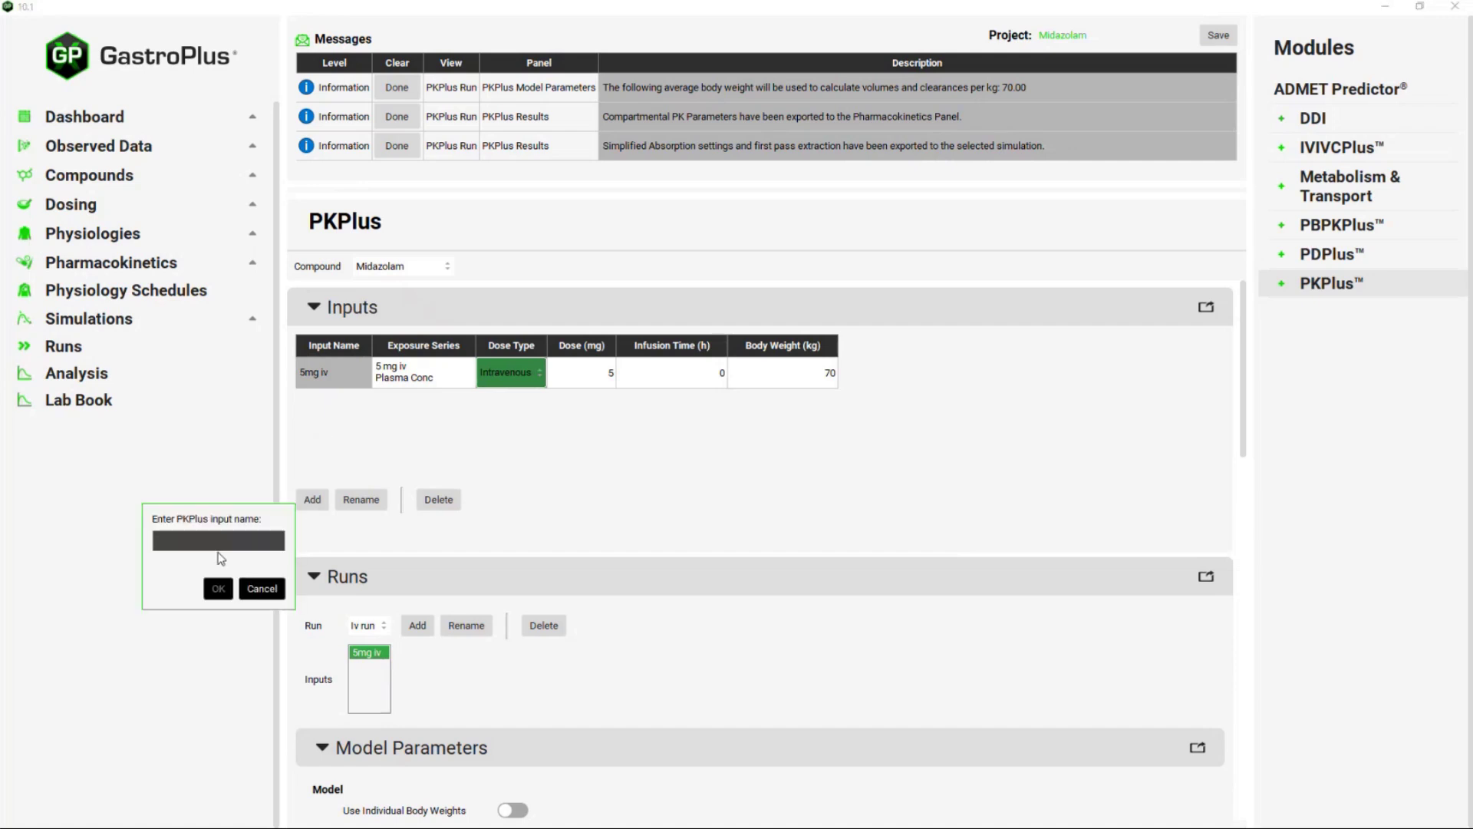
text(7.5 mg solution)
key(Return)
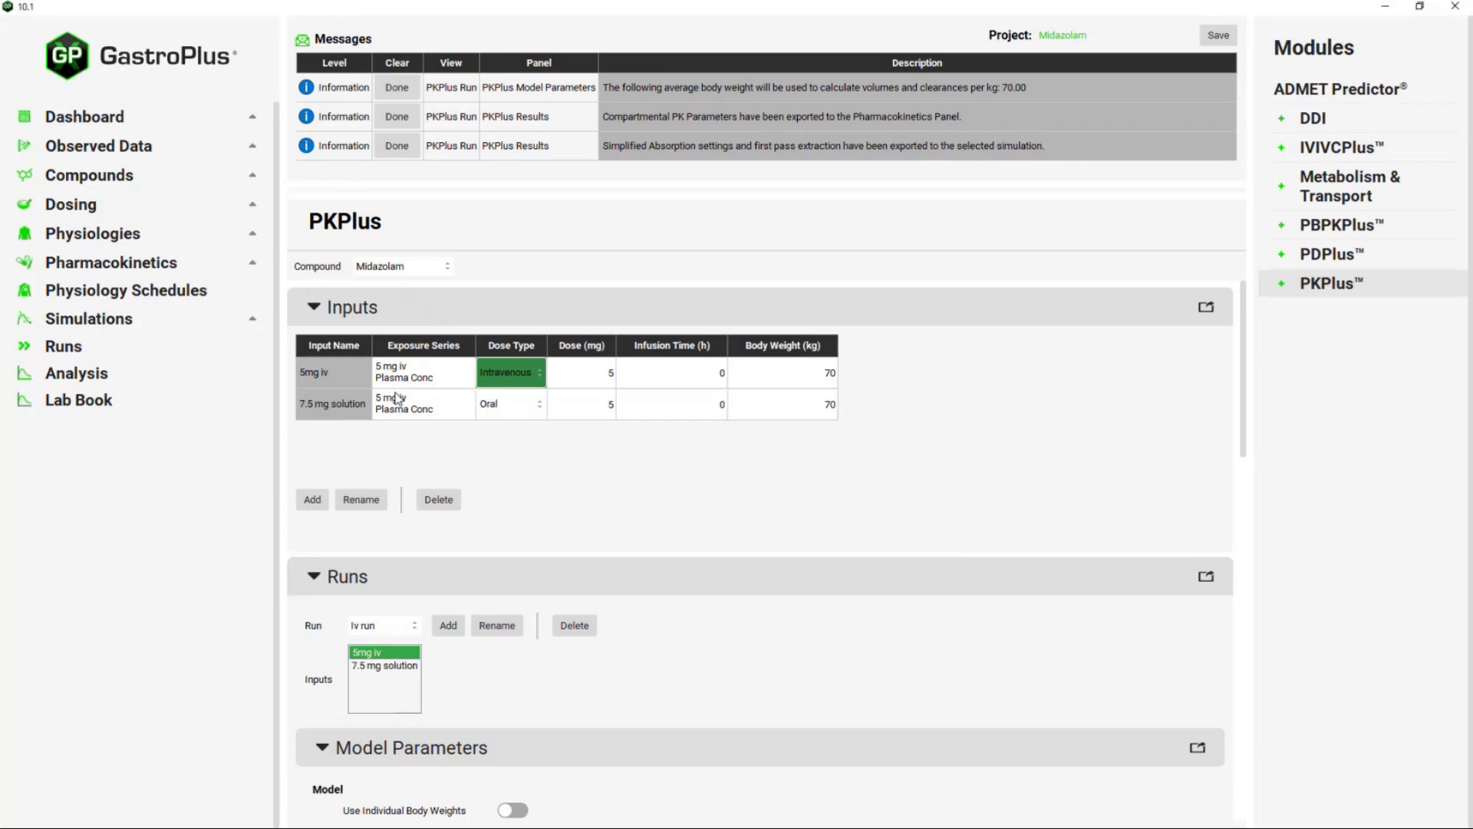
Step: Set the 7.5 mg solution input's exposure series to the 7.5 mg Solution group
click(421, 402)
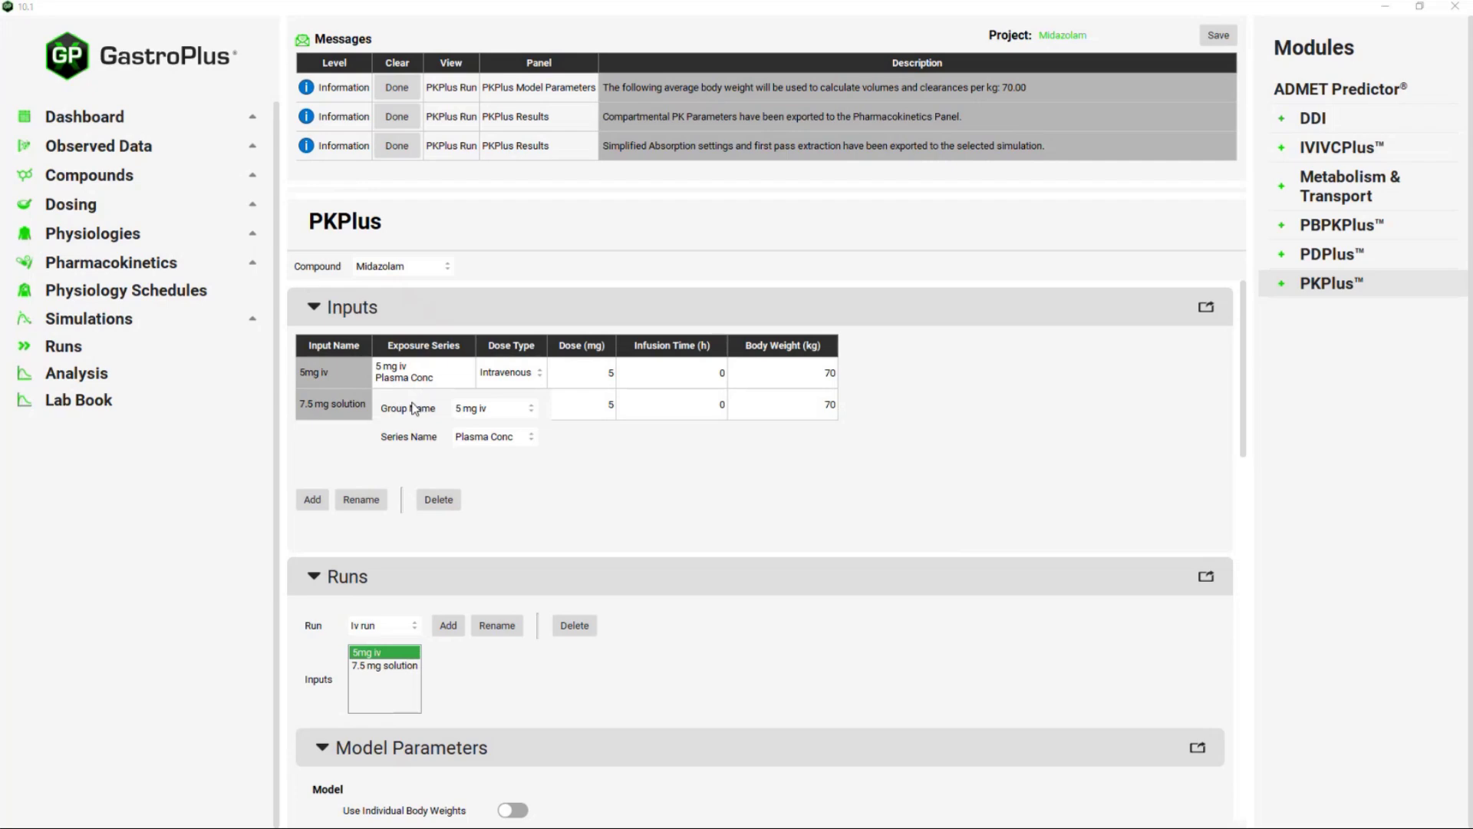
click(514, 413)
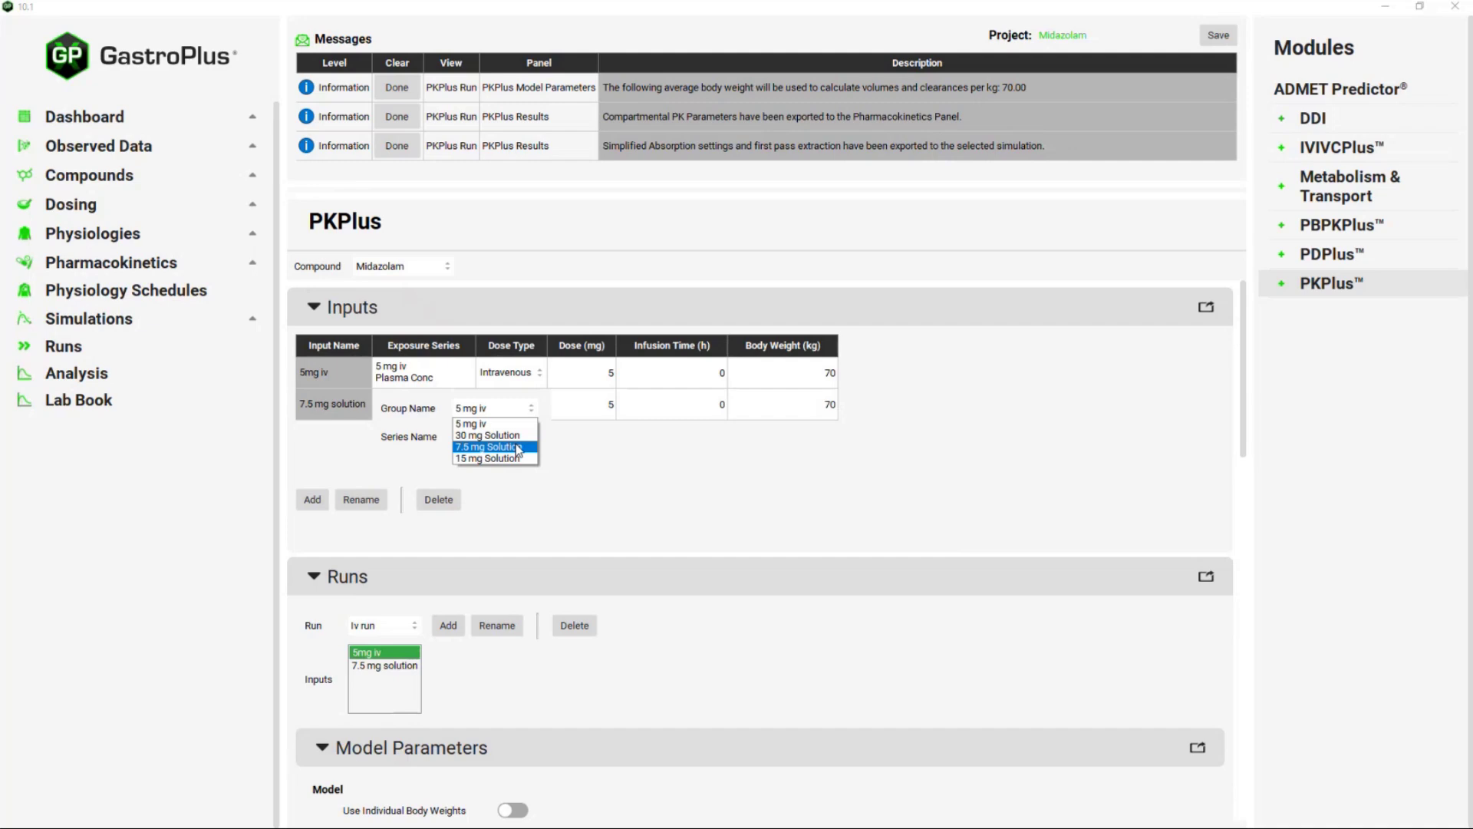
click(518, 447)
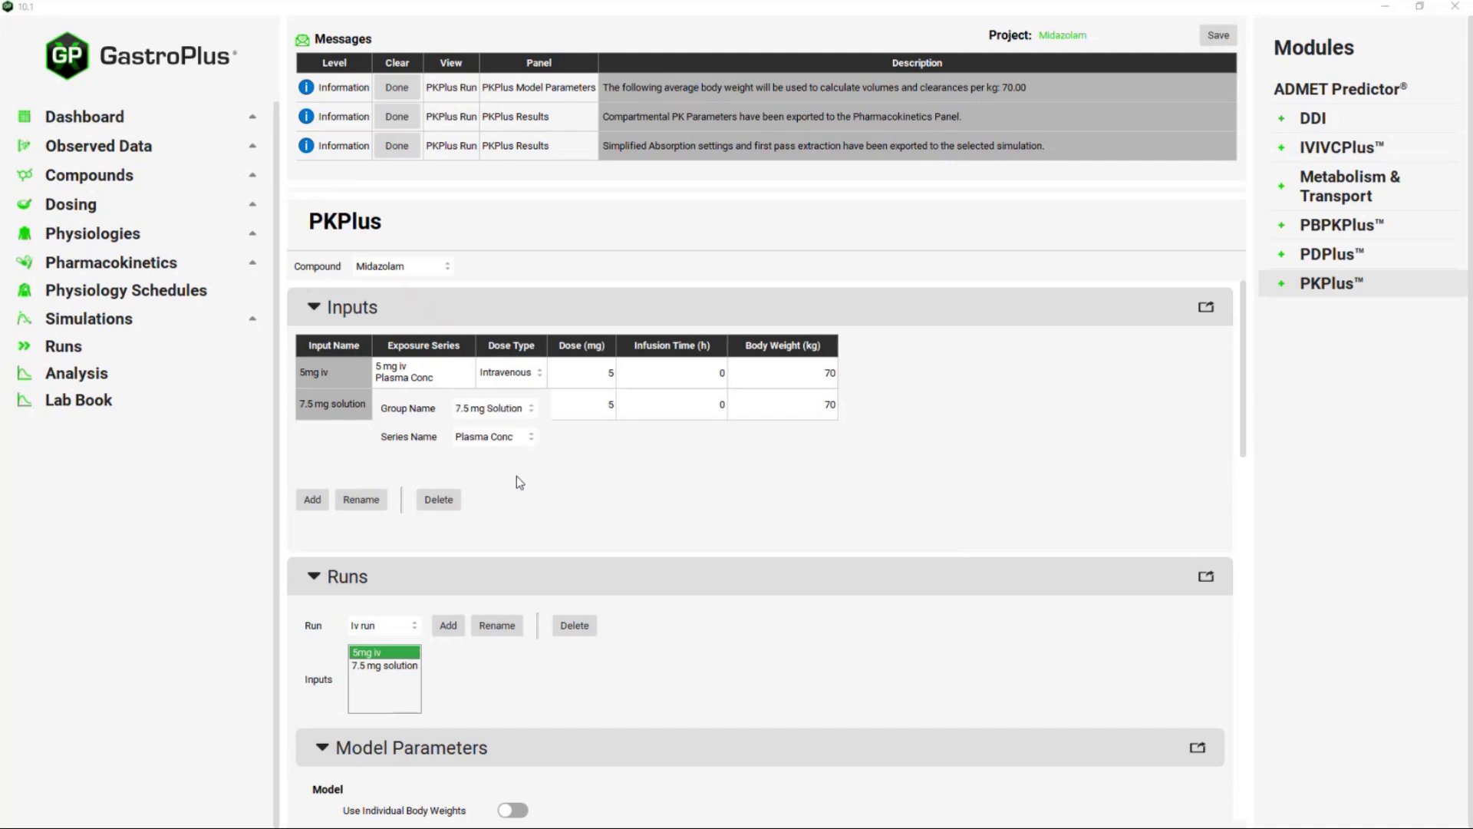
click(517, 477)
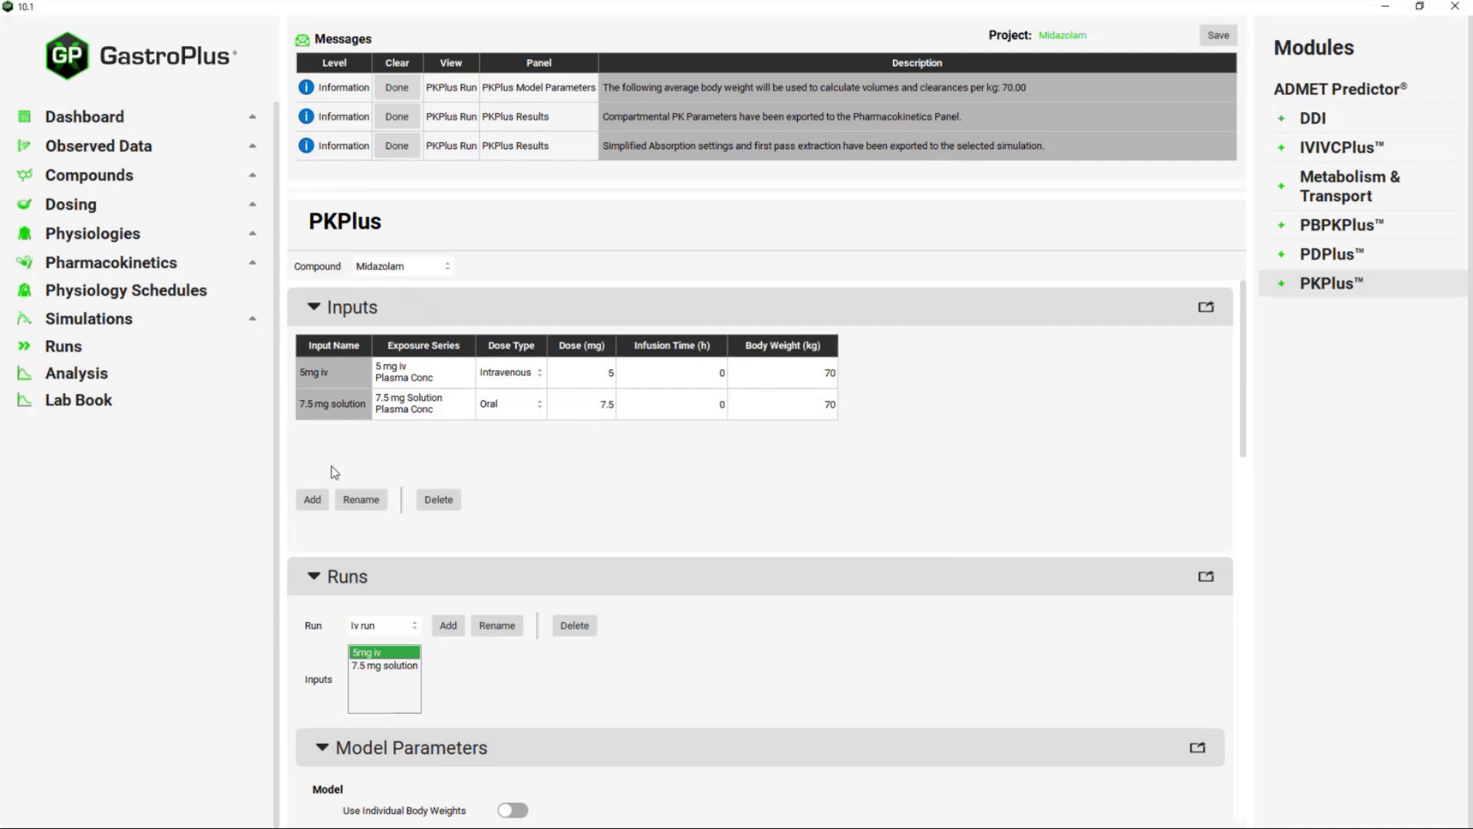
Step: Add another PKPlus input named 15 mg solution
click(312, 500)
text(1)
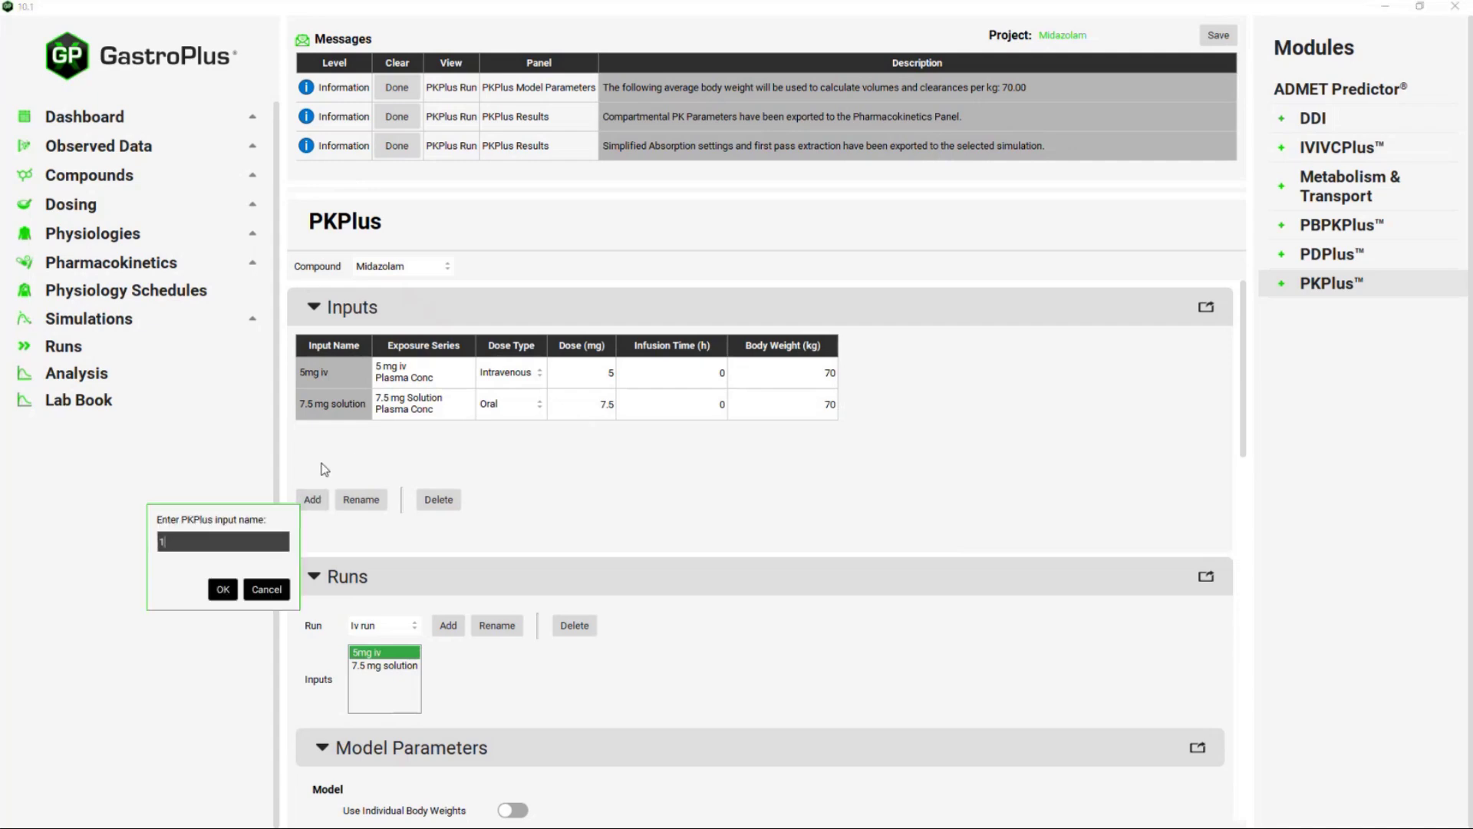
text(5 mg slution)
key(Left)
key(Left)
key(Left)
key(Left)
key(Left)
text(o)
key(Return)
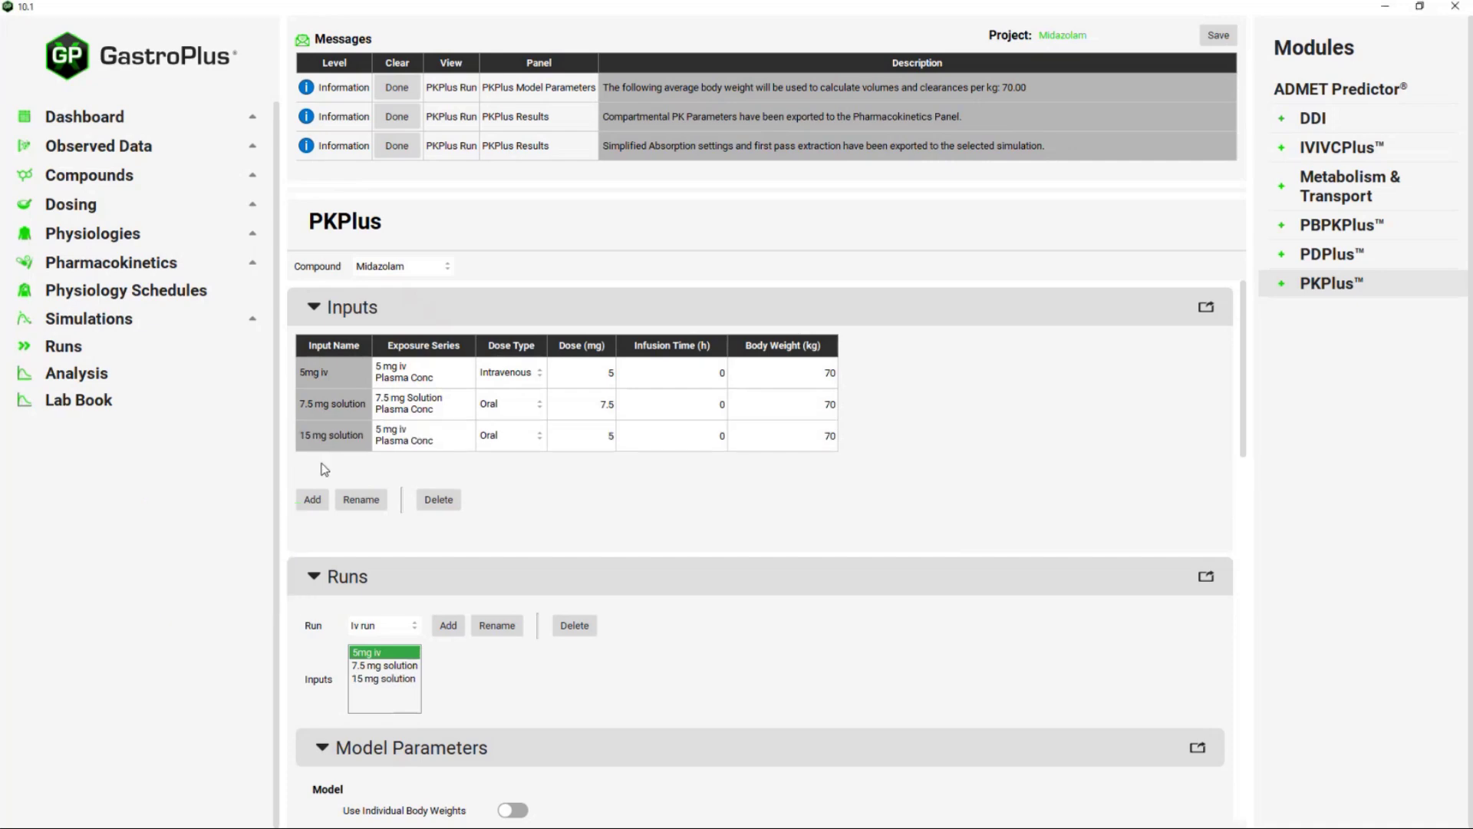
Step: Set the 15 mg solution input's exposure series to the 15 mg Solution group
click(403, 430)
click(471, 443)
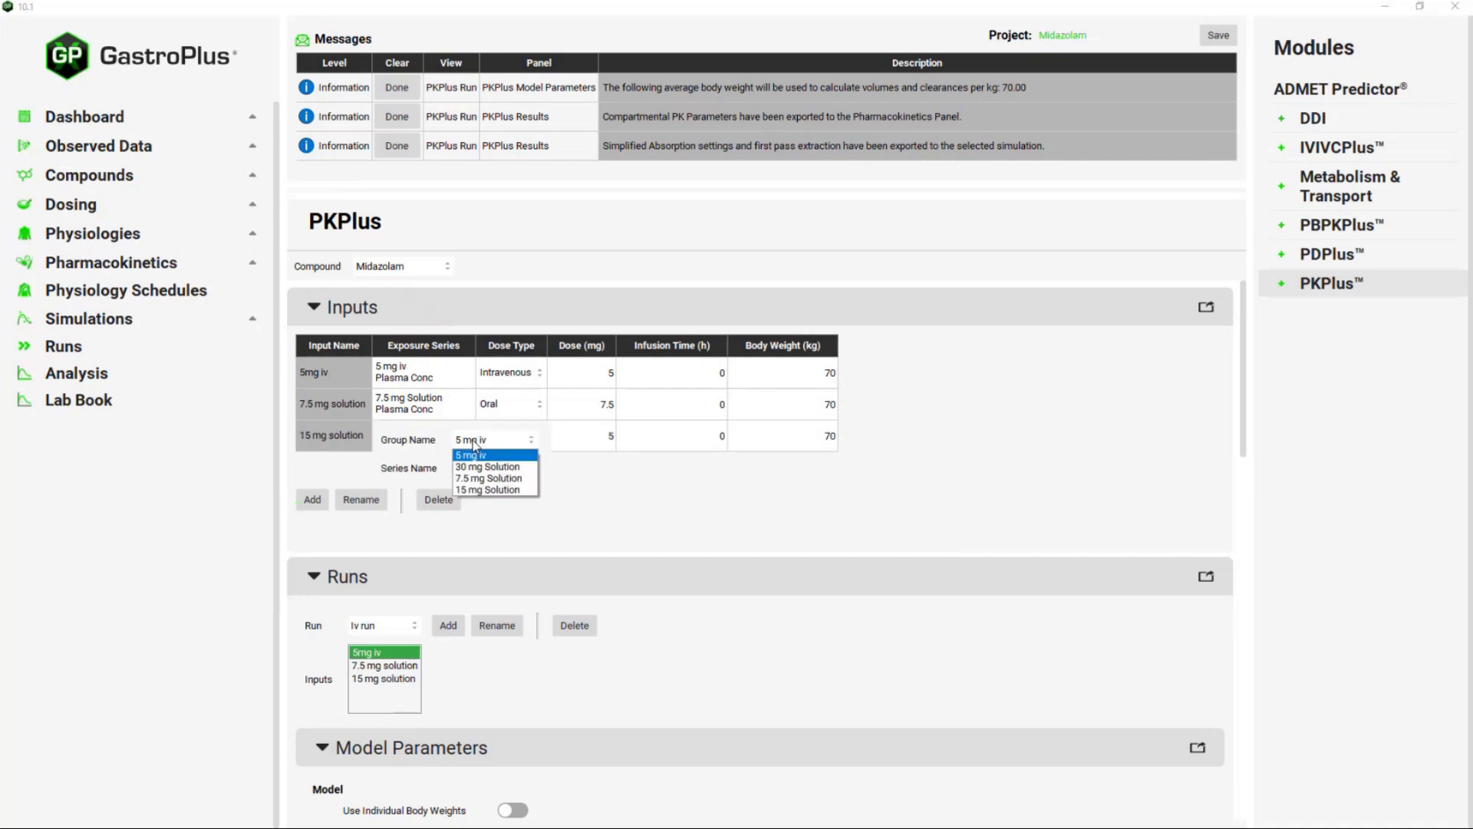
click(487, 490)
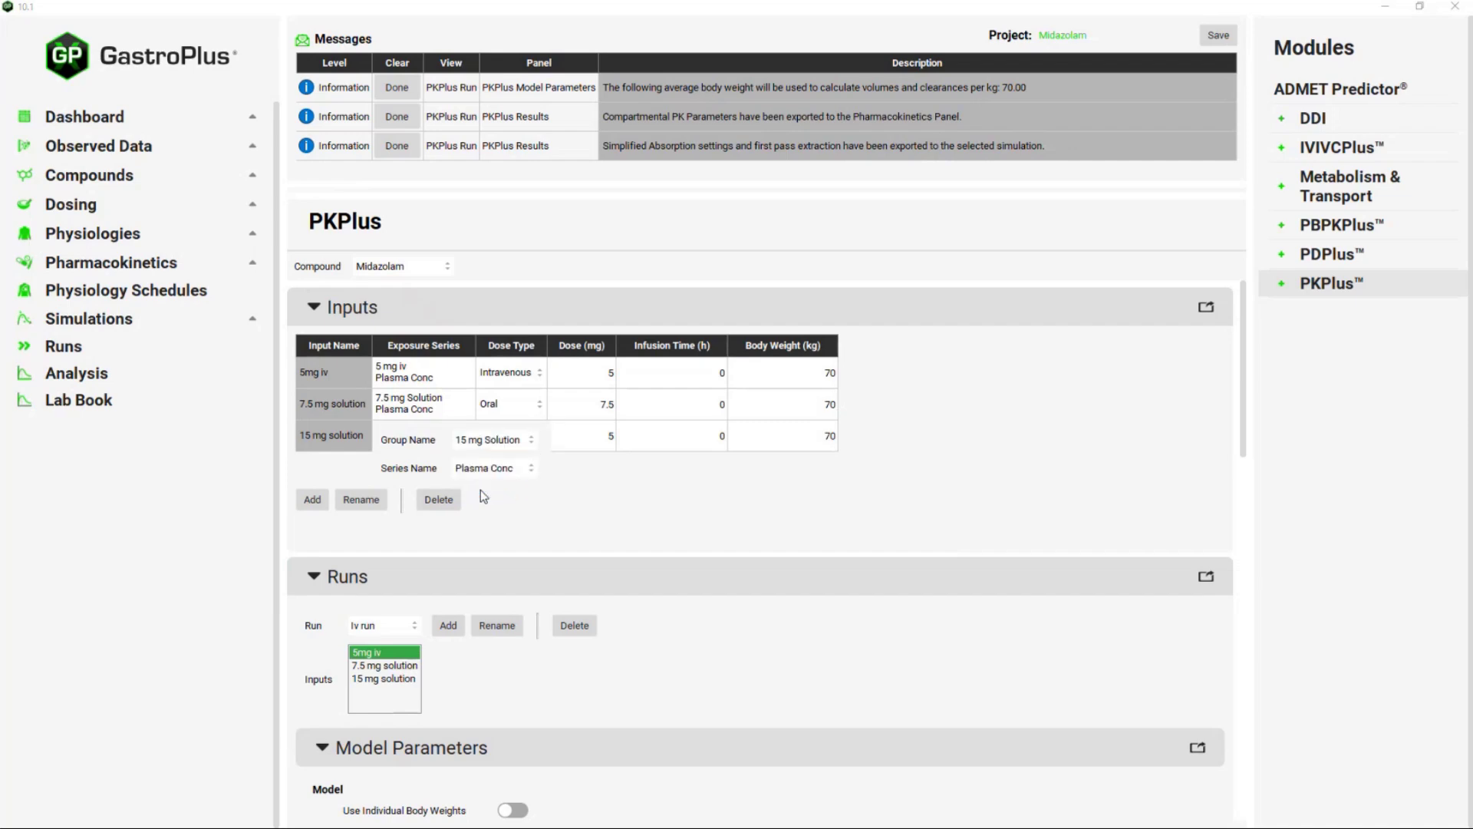
click(635, 474)
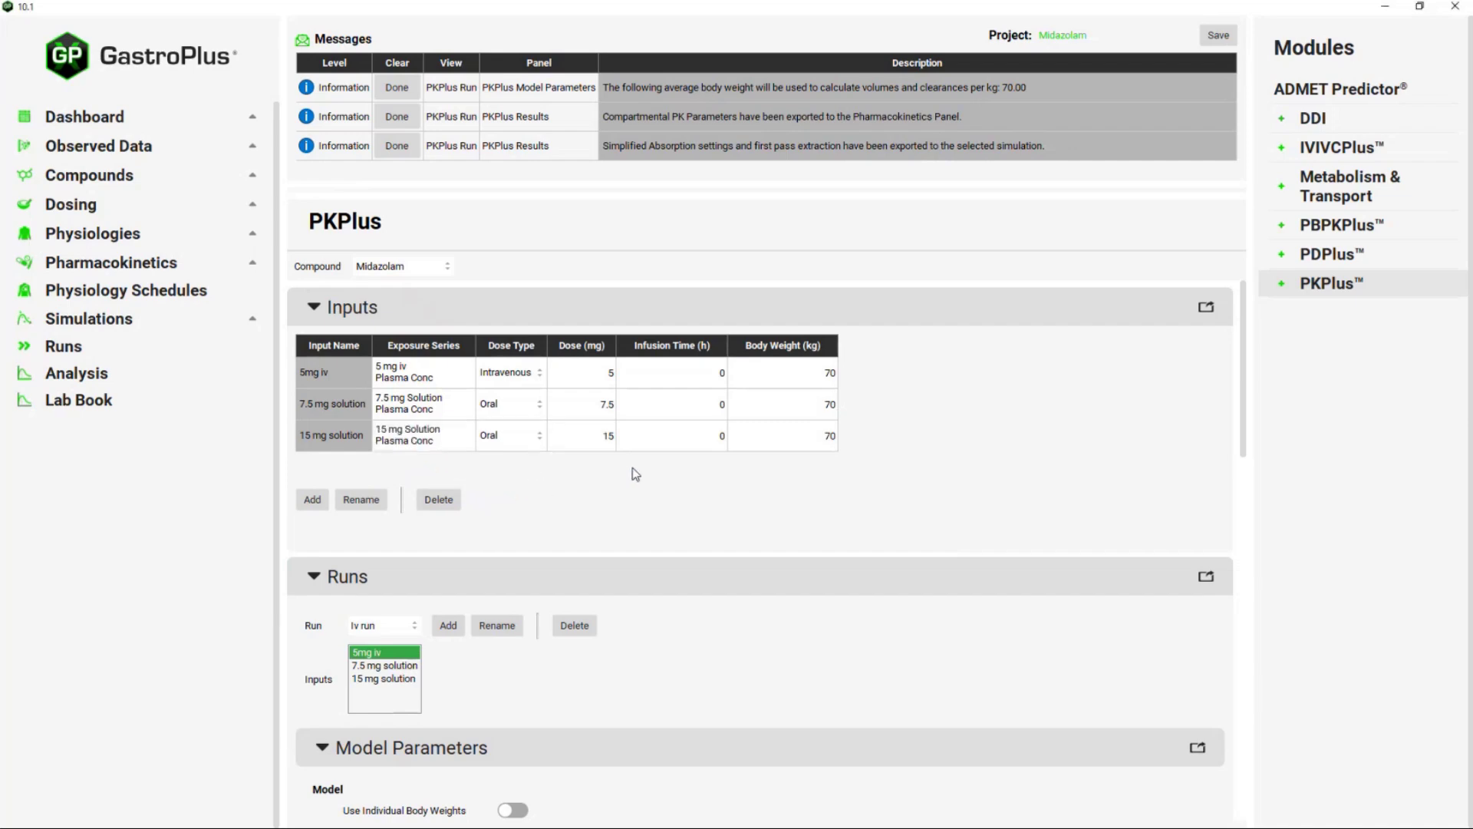
Step: Add a PKPlus input named 30 mg solution and set its exposure series to the 30 mg Solution group
click(312, 500)
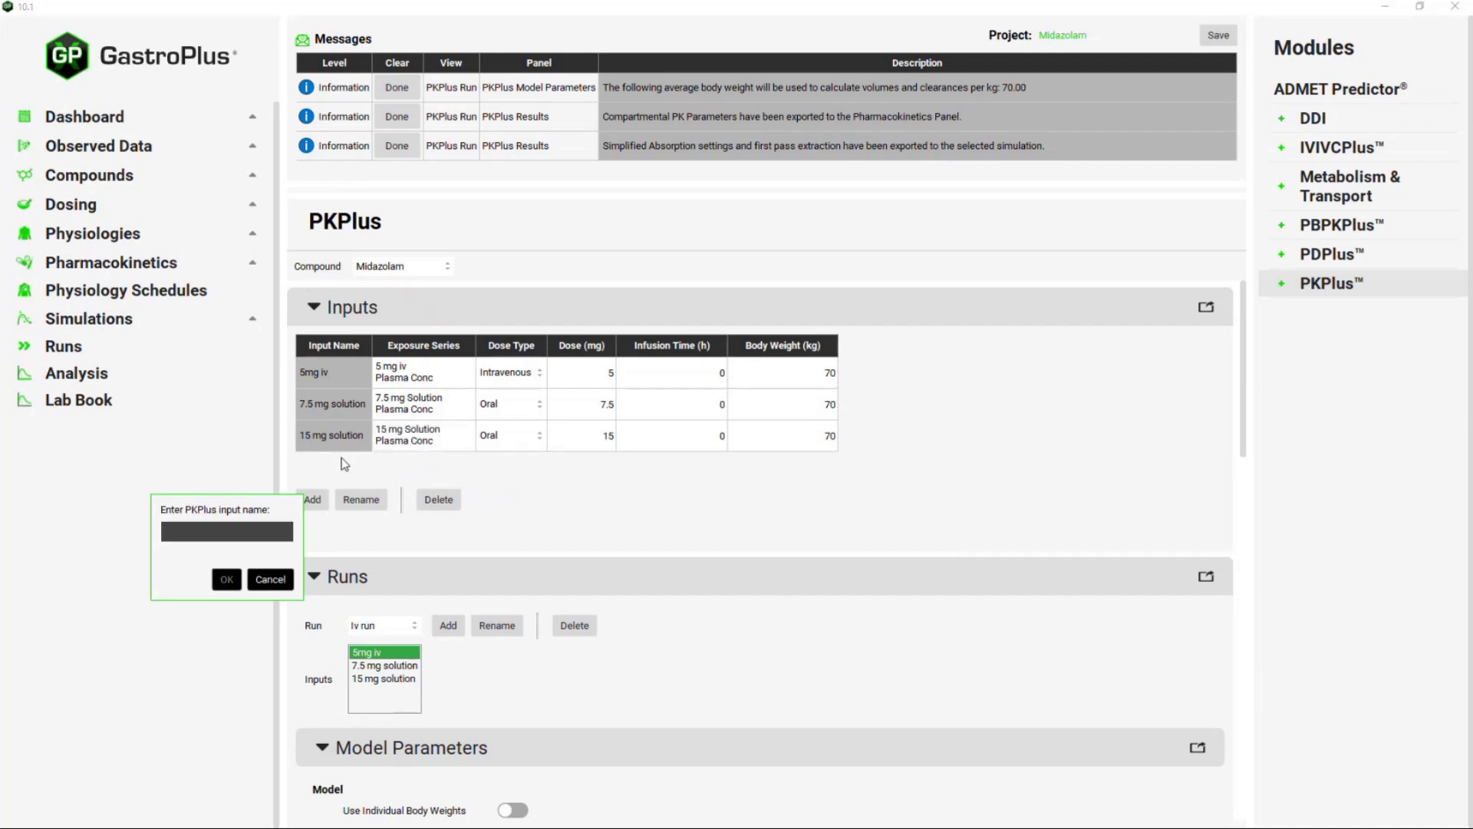
text(30 mg solution)
key(Return)
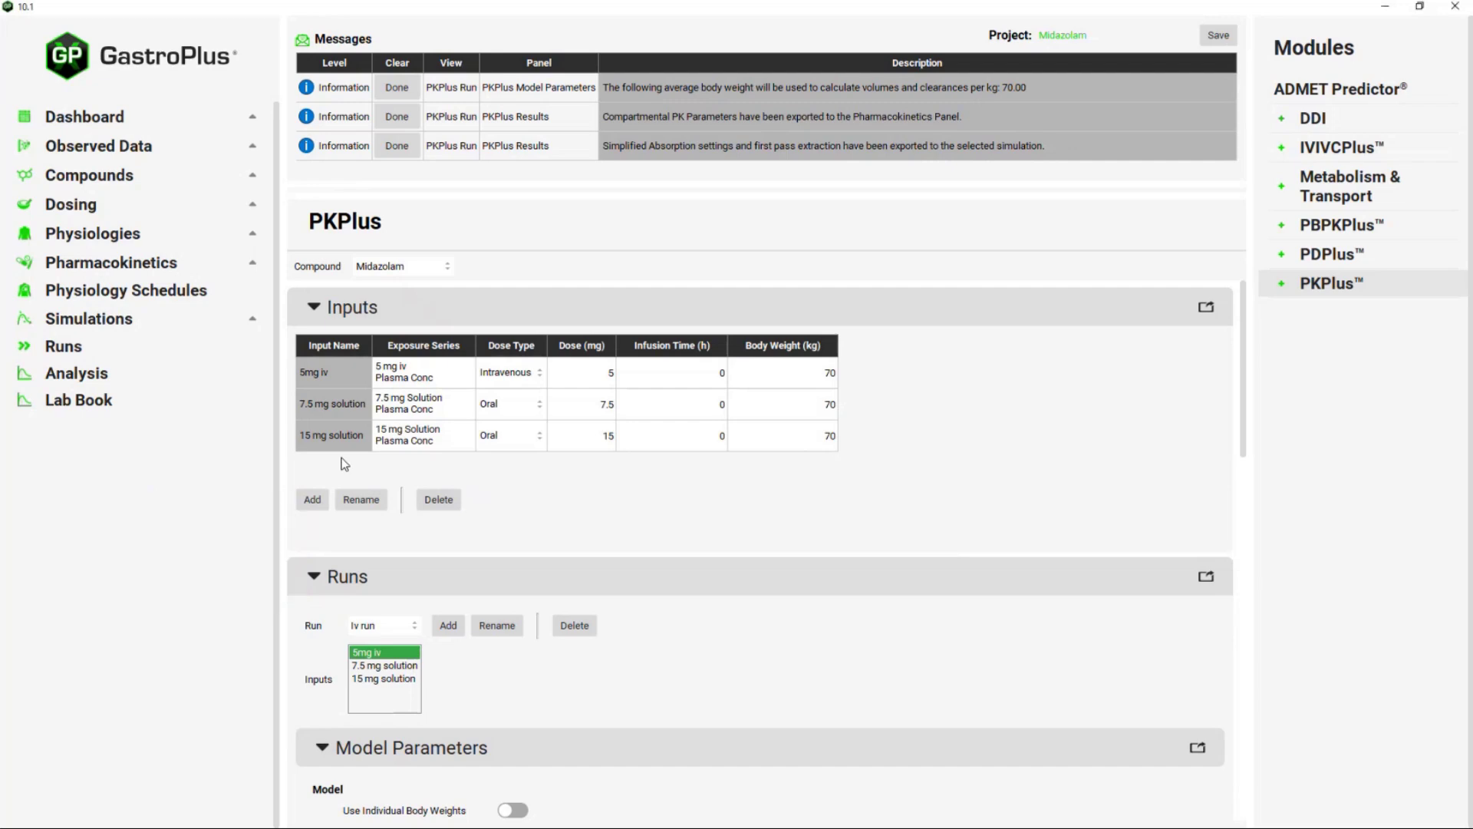
click(415, 467)
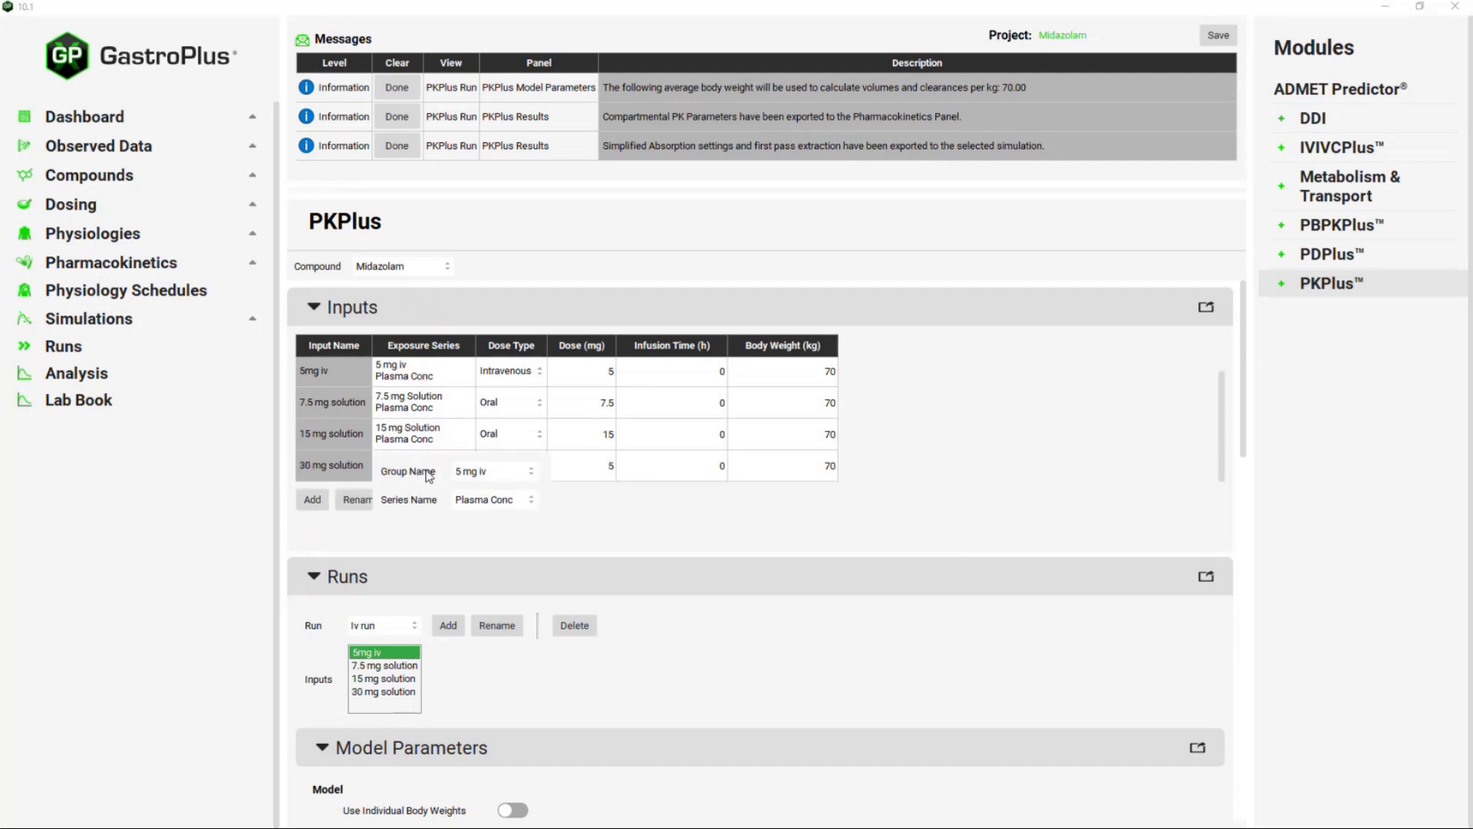
click(470, 472)
click(487, 498)
click(583, 471)
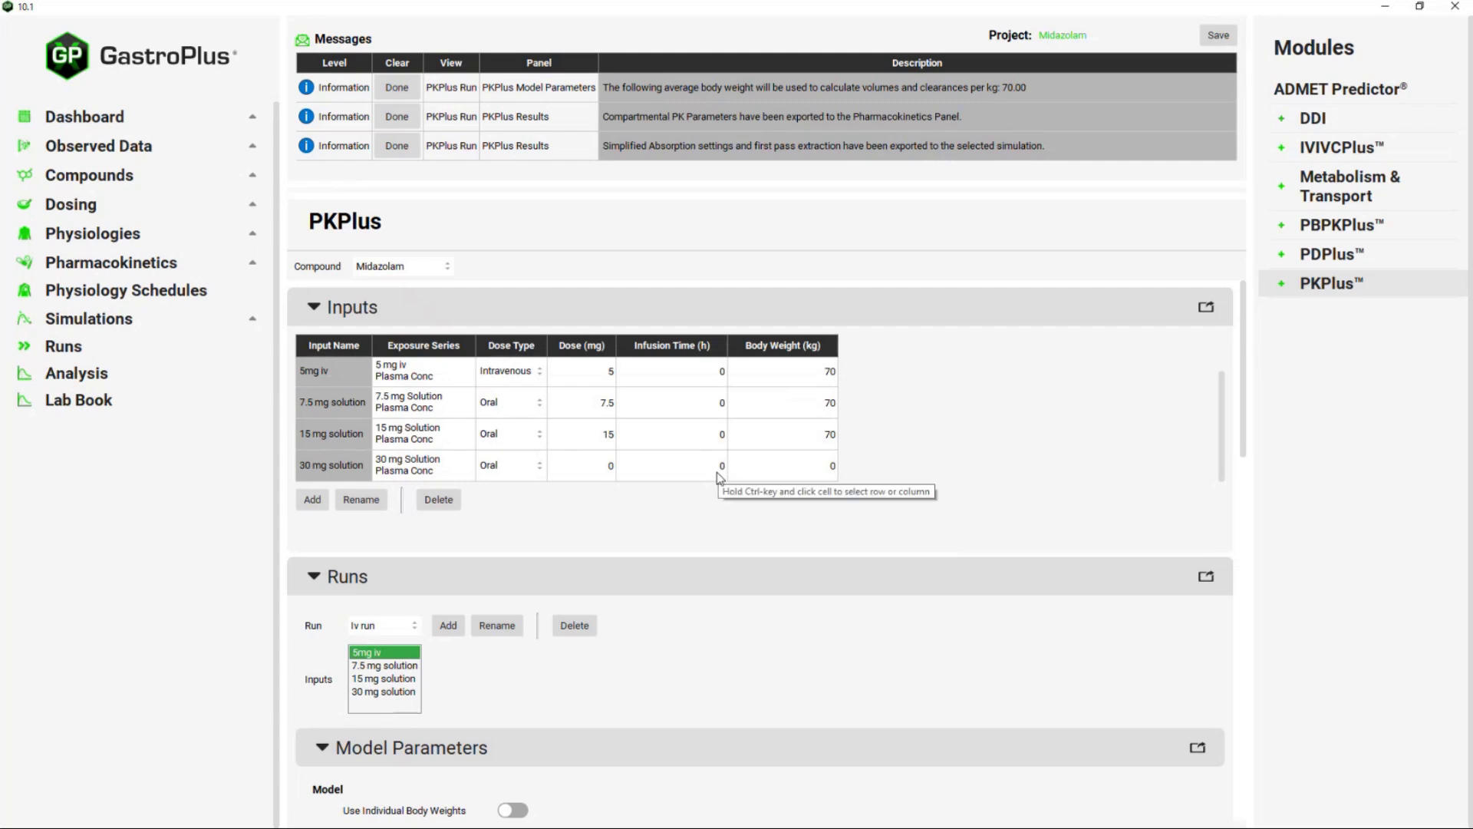
Step: Set the 30 mg solution input's dose to 30 mg and its body weight to 70 kg
double_click(593, 465)
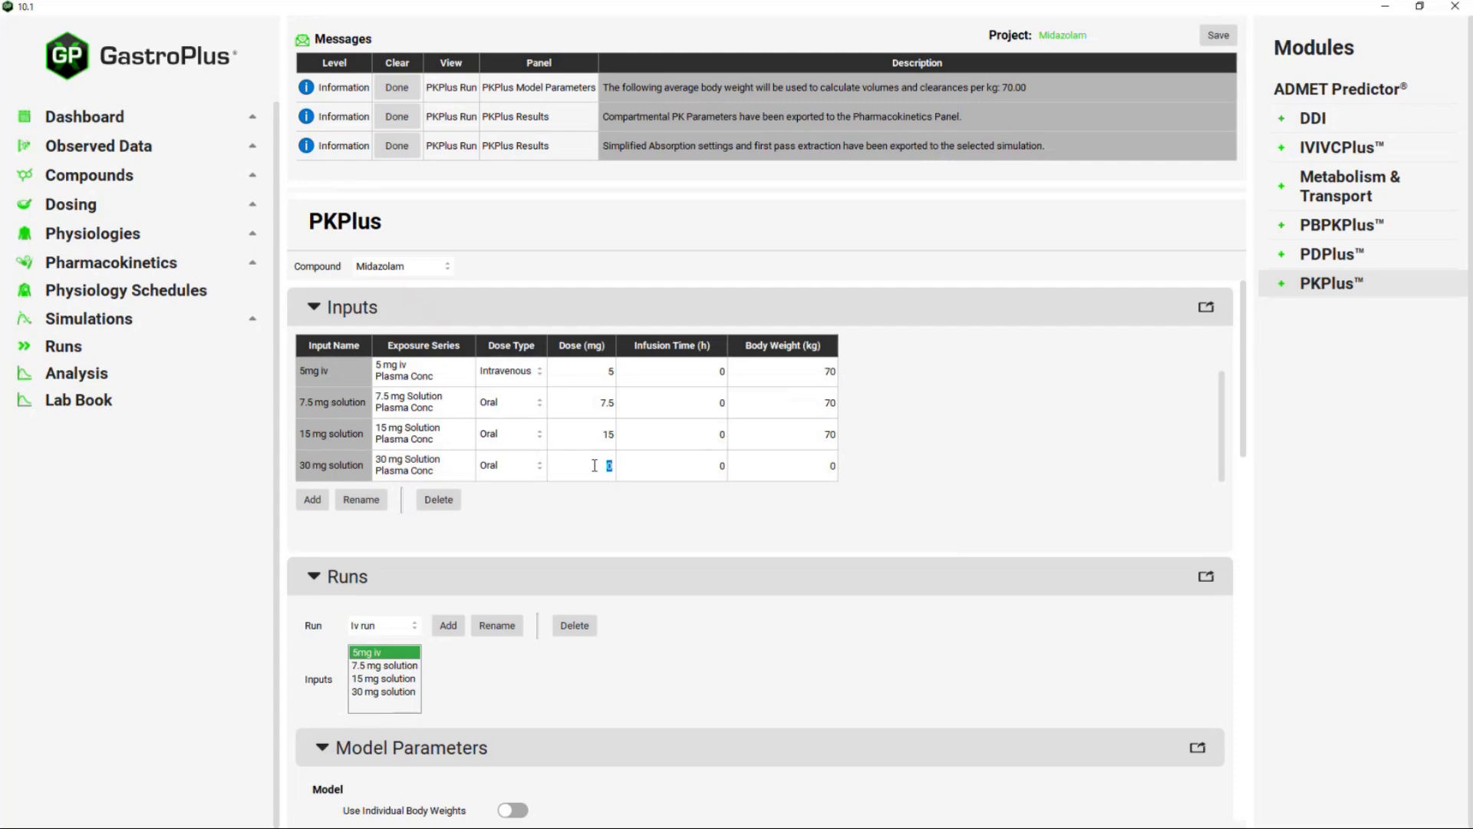
text(30)
double_click(809, 467)
text(70)
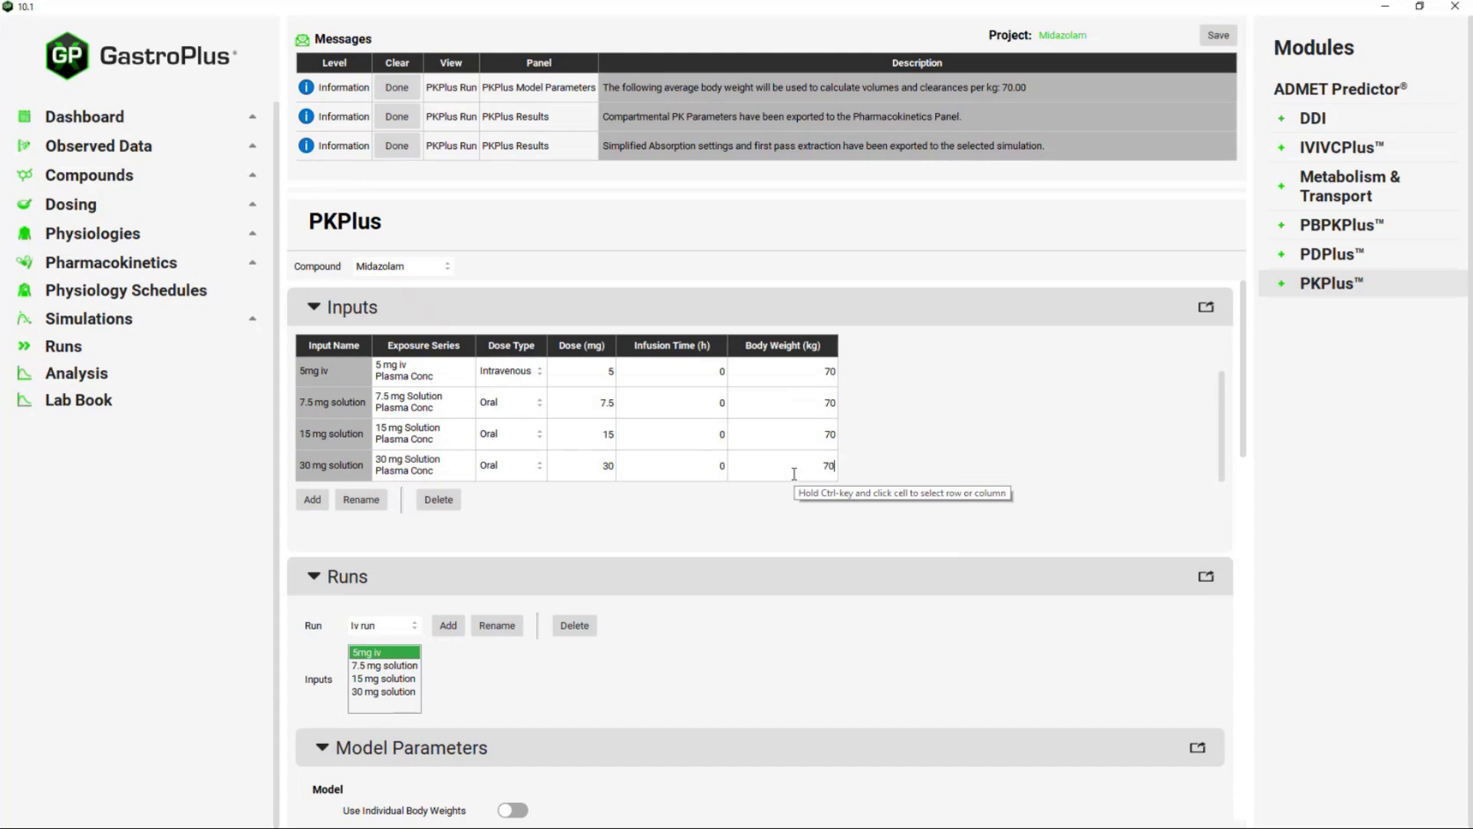
key(Return)
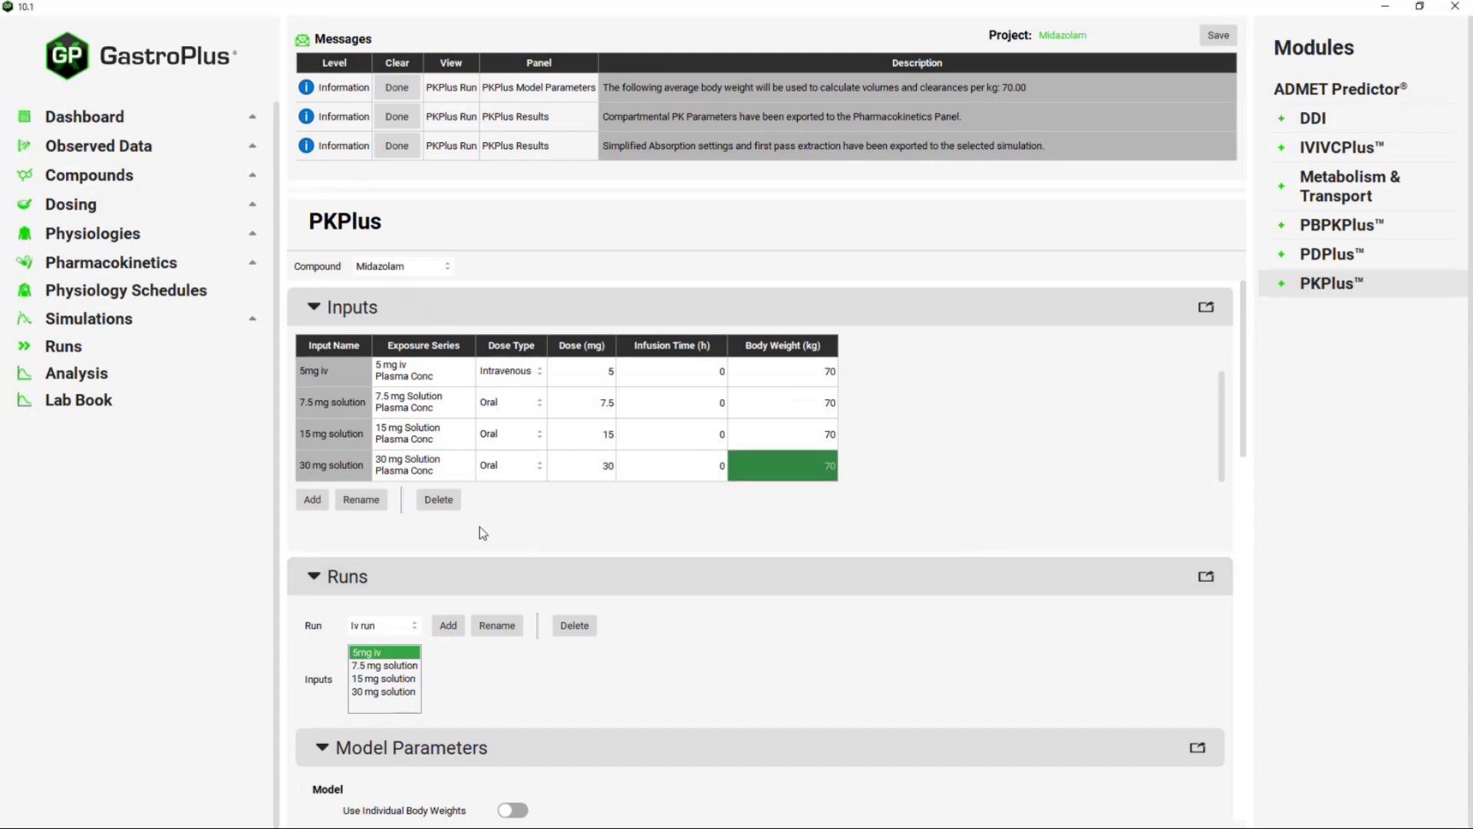
Step: Add a PKPlus run named IV and PO analysis and include the 5mg iv, 7.5, 15 and 30 mg solution inputs
scroll(456, 556, down, 2)
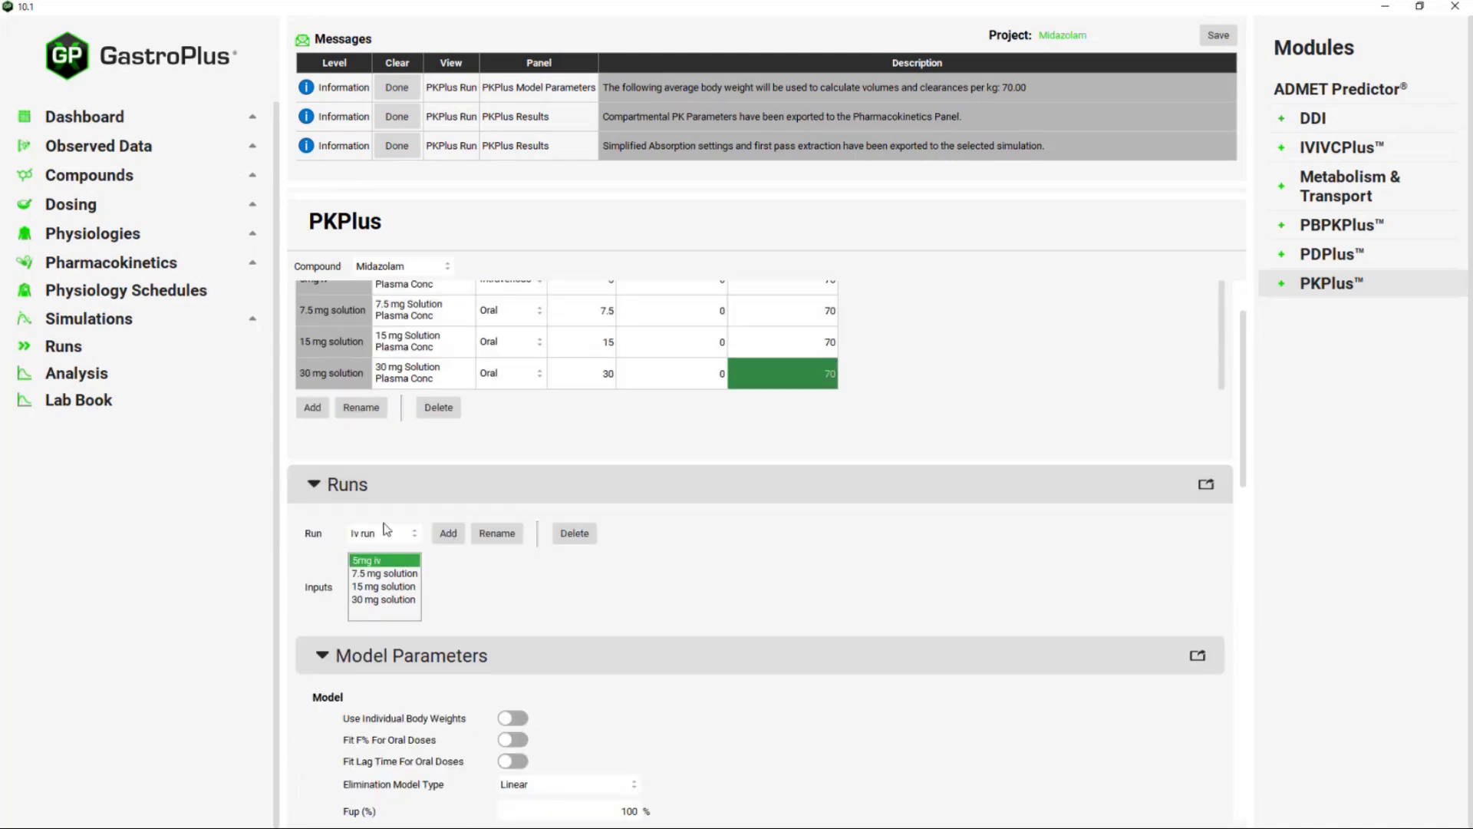
click(452, 534)
text(I)
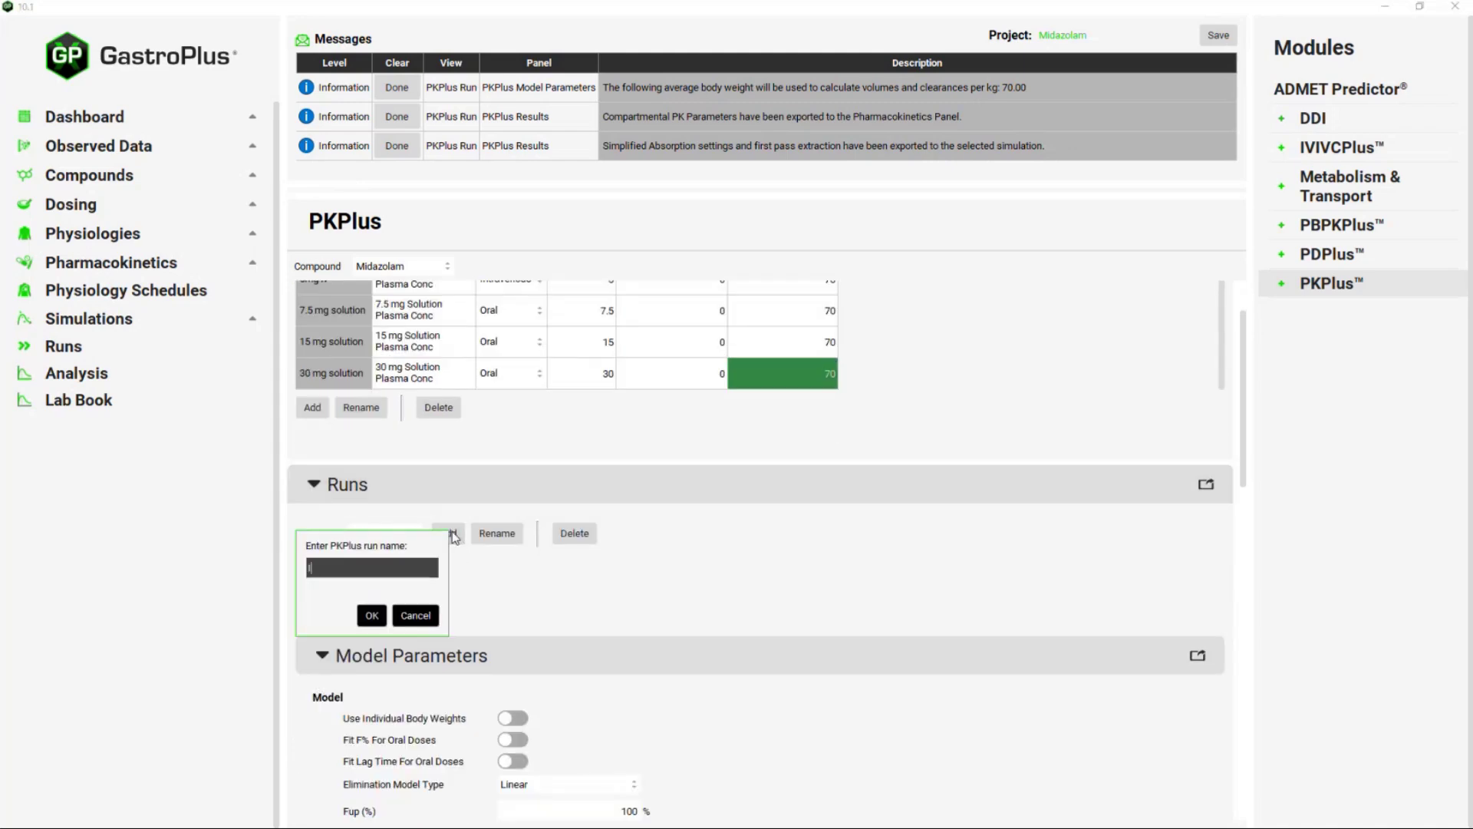
text(V and PO)
text(nalysis)
click(372, 615)
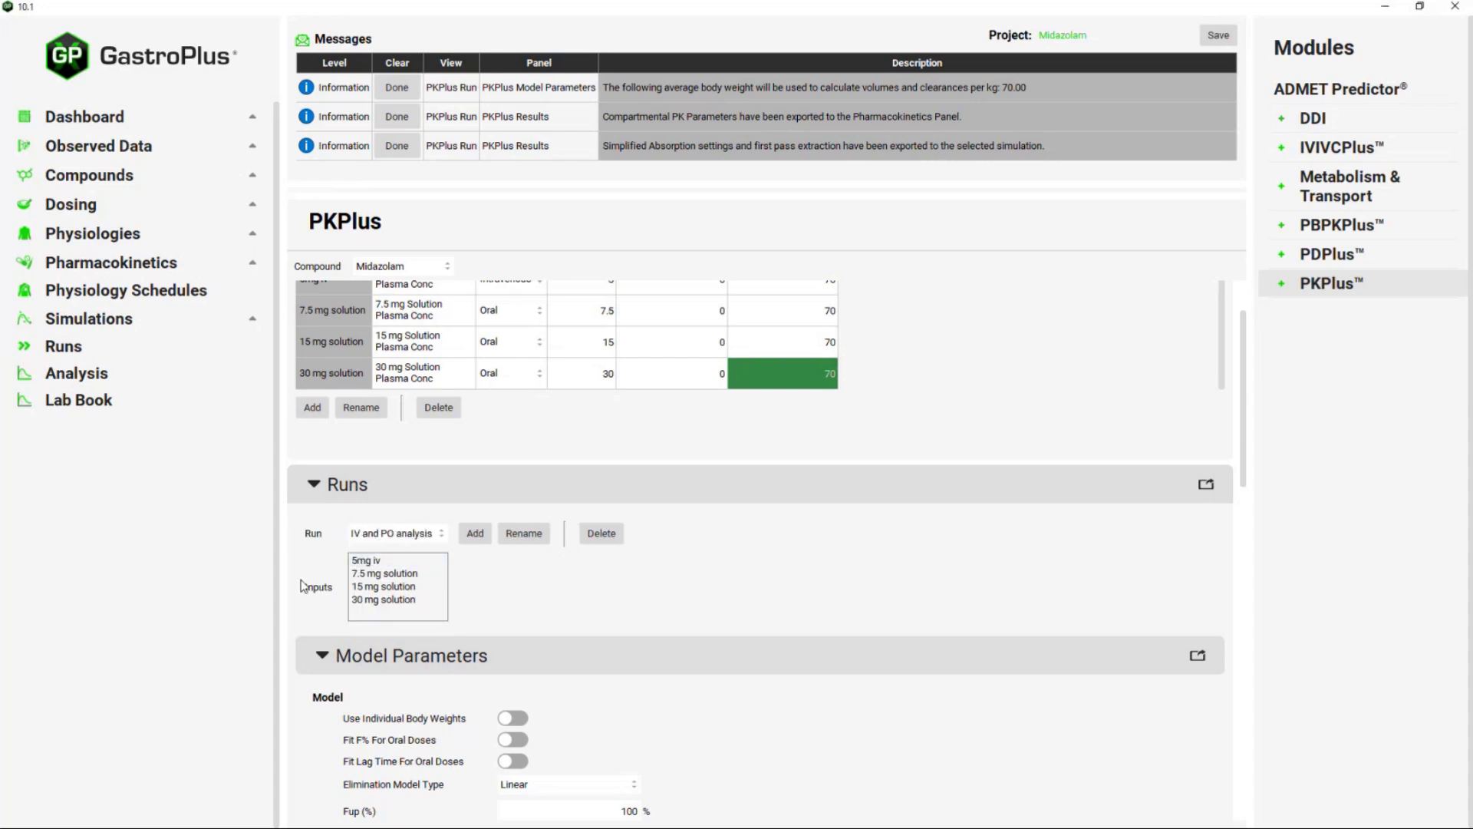
click(389, 564)
drag(389, 565, 392, 607)
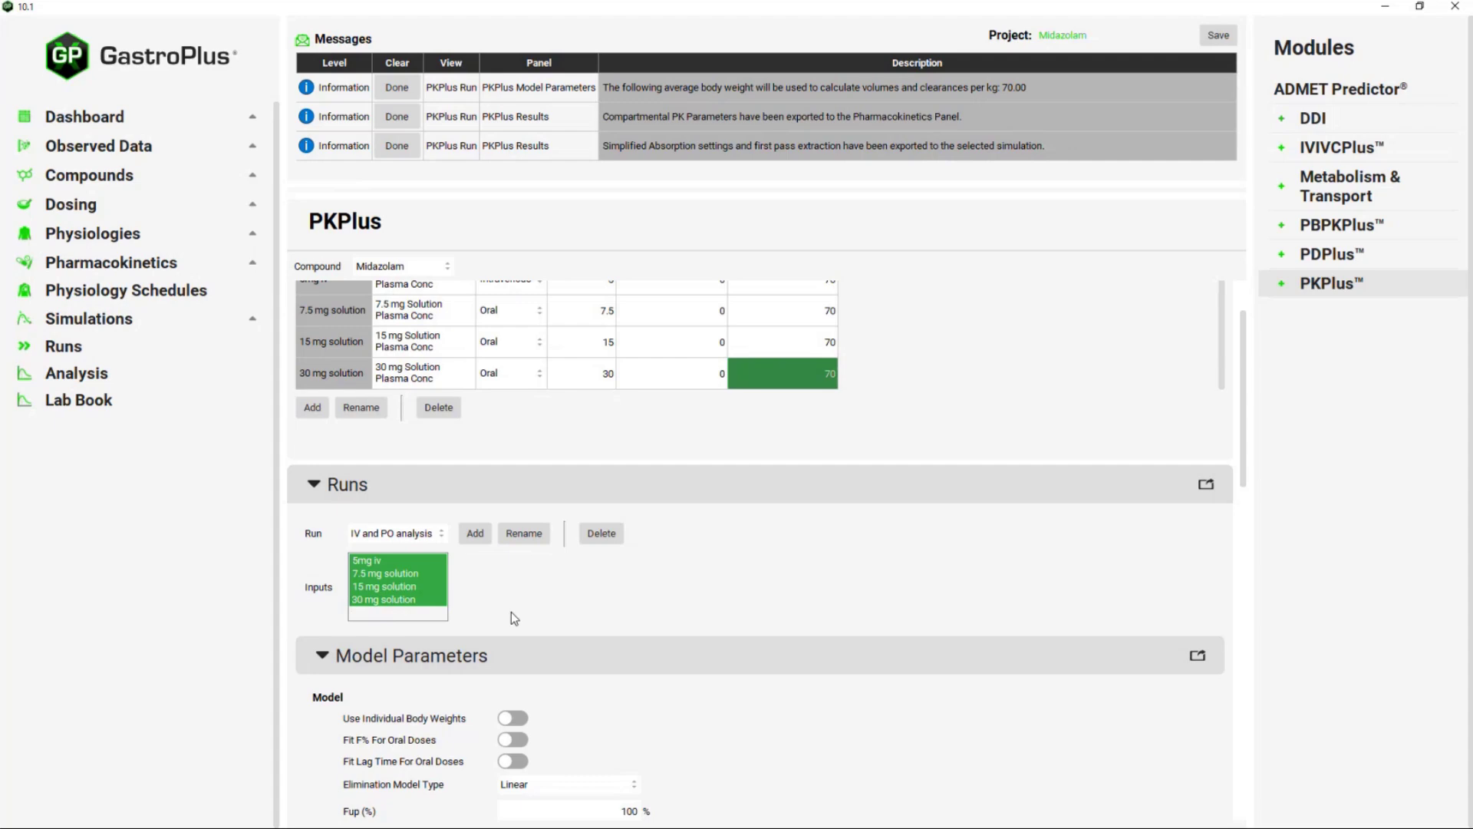
Step: Enable fitting F% for oral doses in the run's model parameters and set Fup to 4.4 %
scroll(511, 617, down, 2)
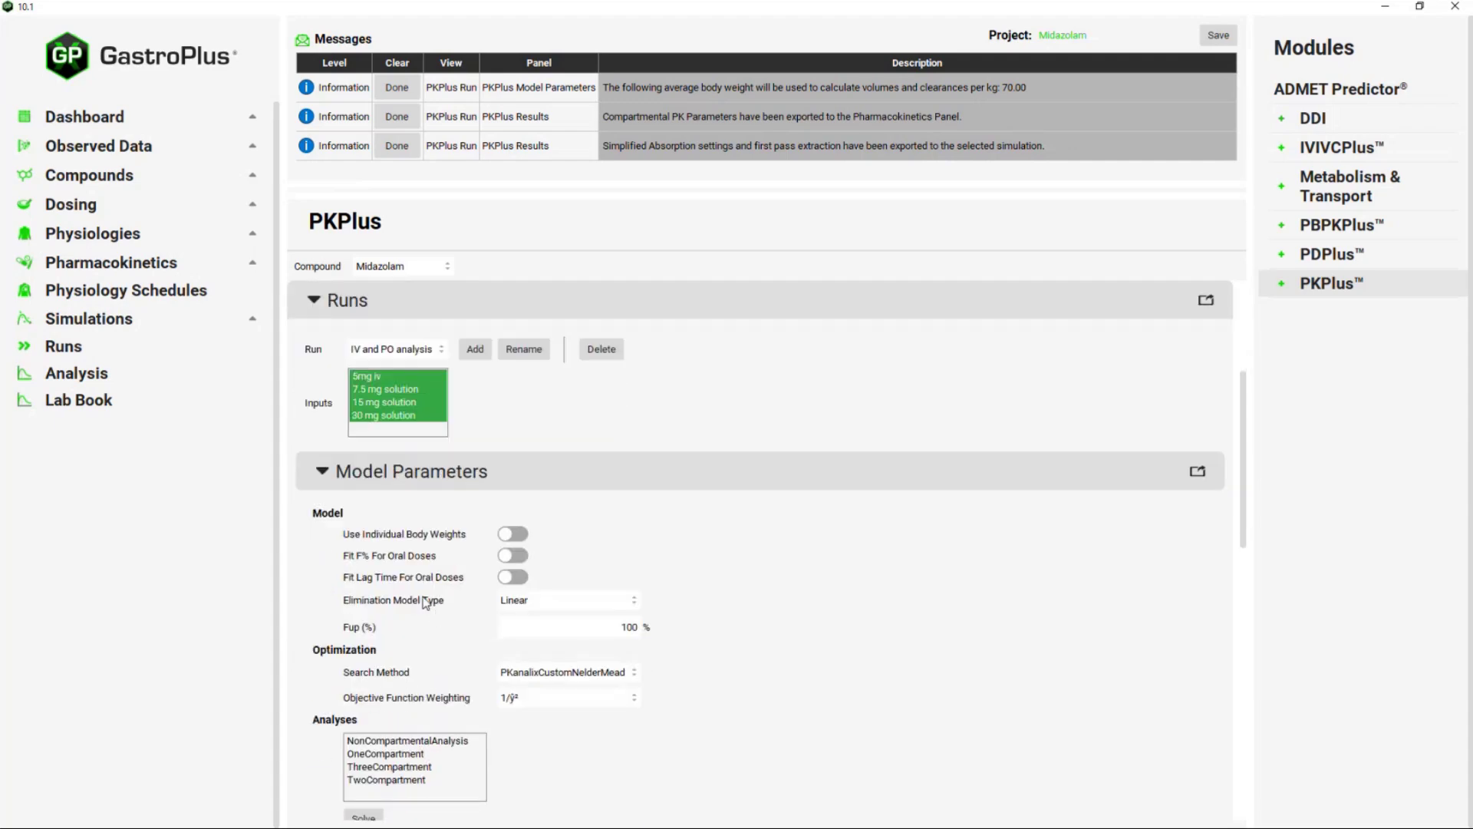
click(517, 557)
scroll(629, 562, down, 1)
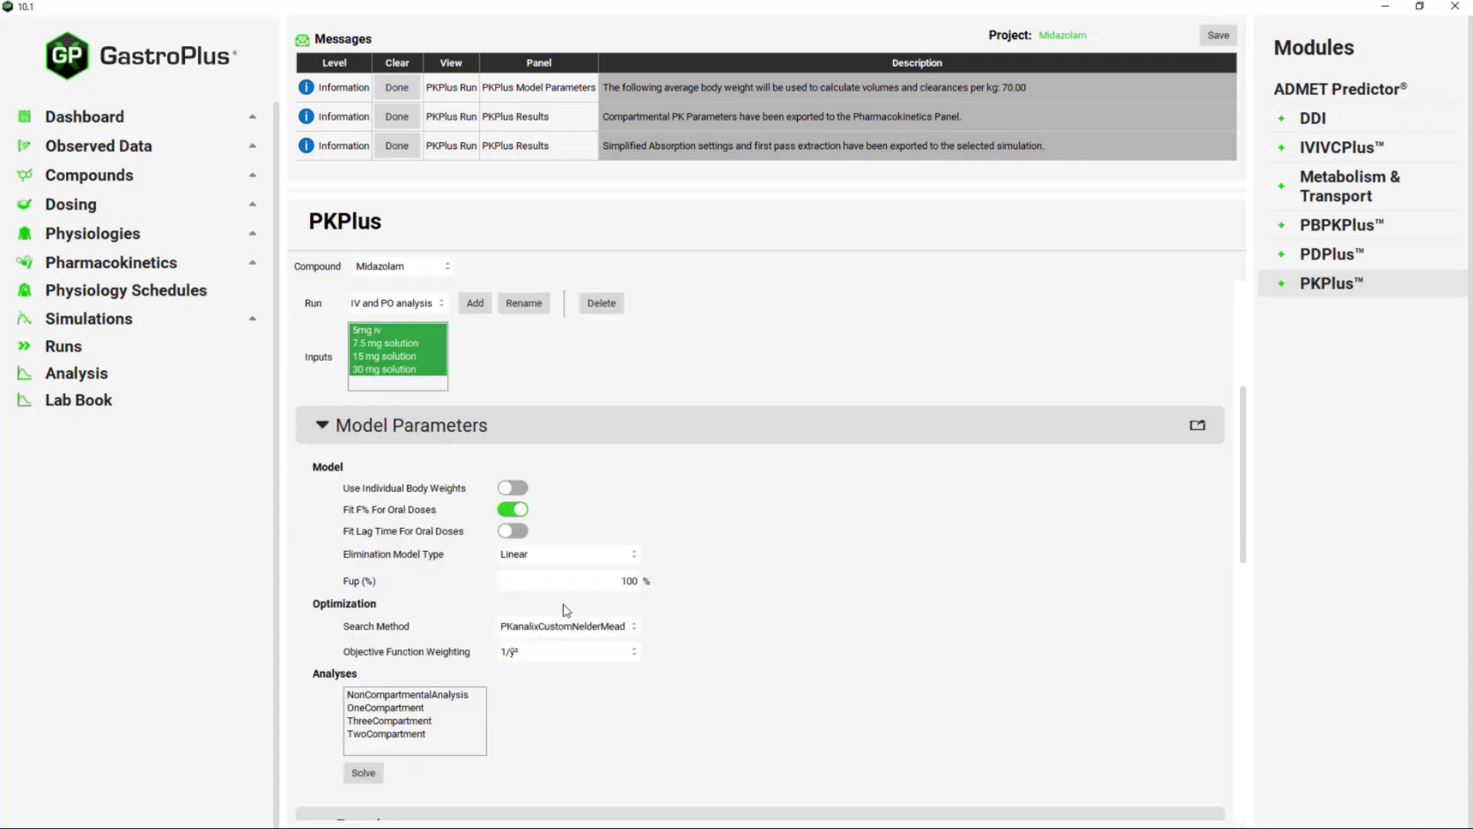
double_click(570, 581)
text(4.4)
Step: Select the non-compartmental, one-, two- and three-compartment analyses and solve the run
scroll(725, 602, down, 3)
drag(457, 562, 444, 602)
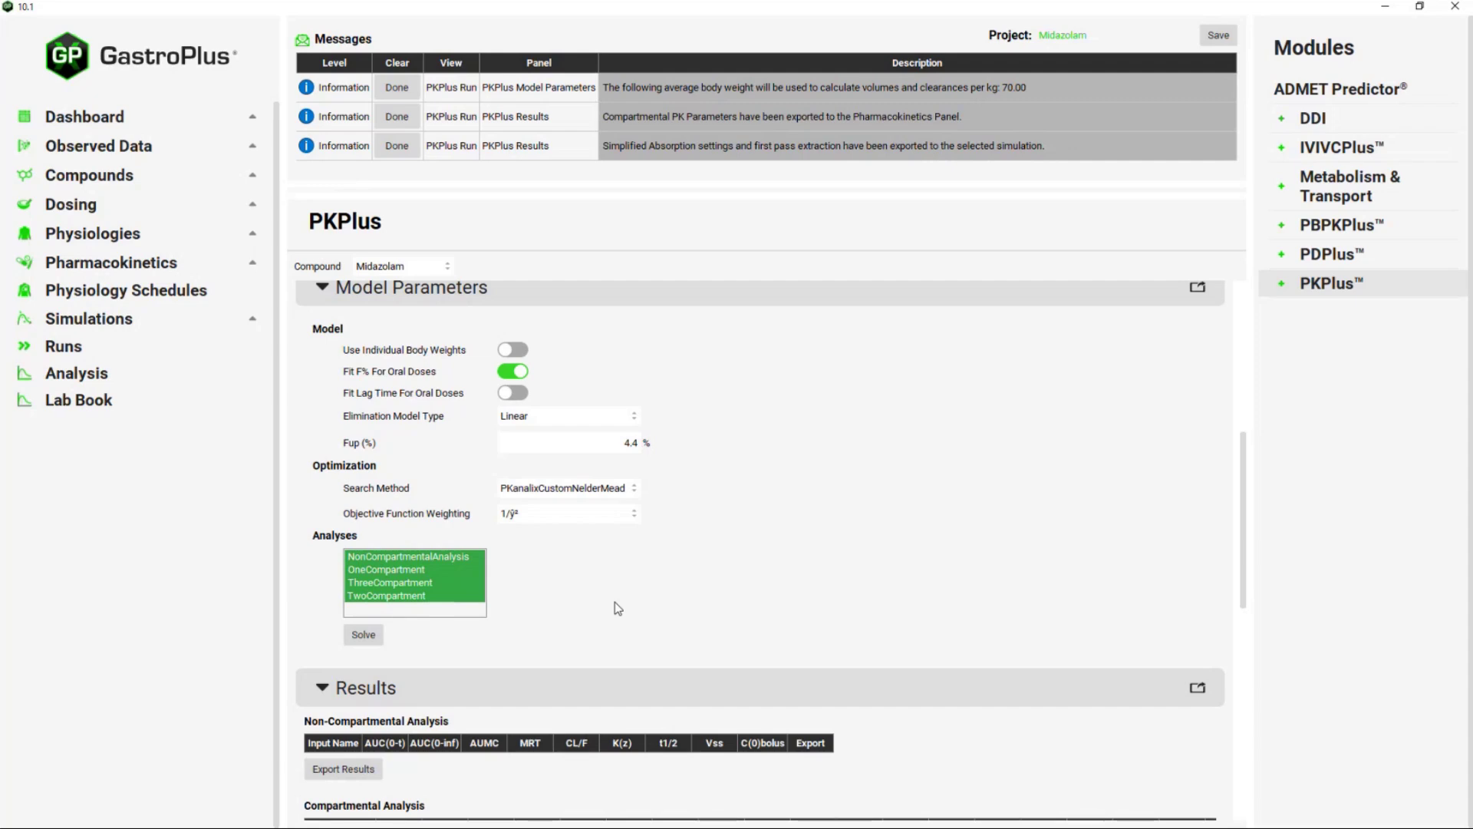
click(363, 637)
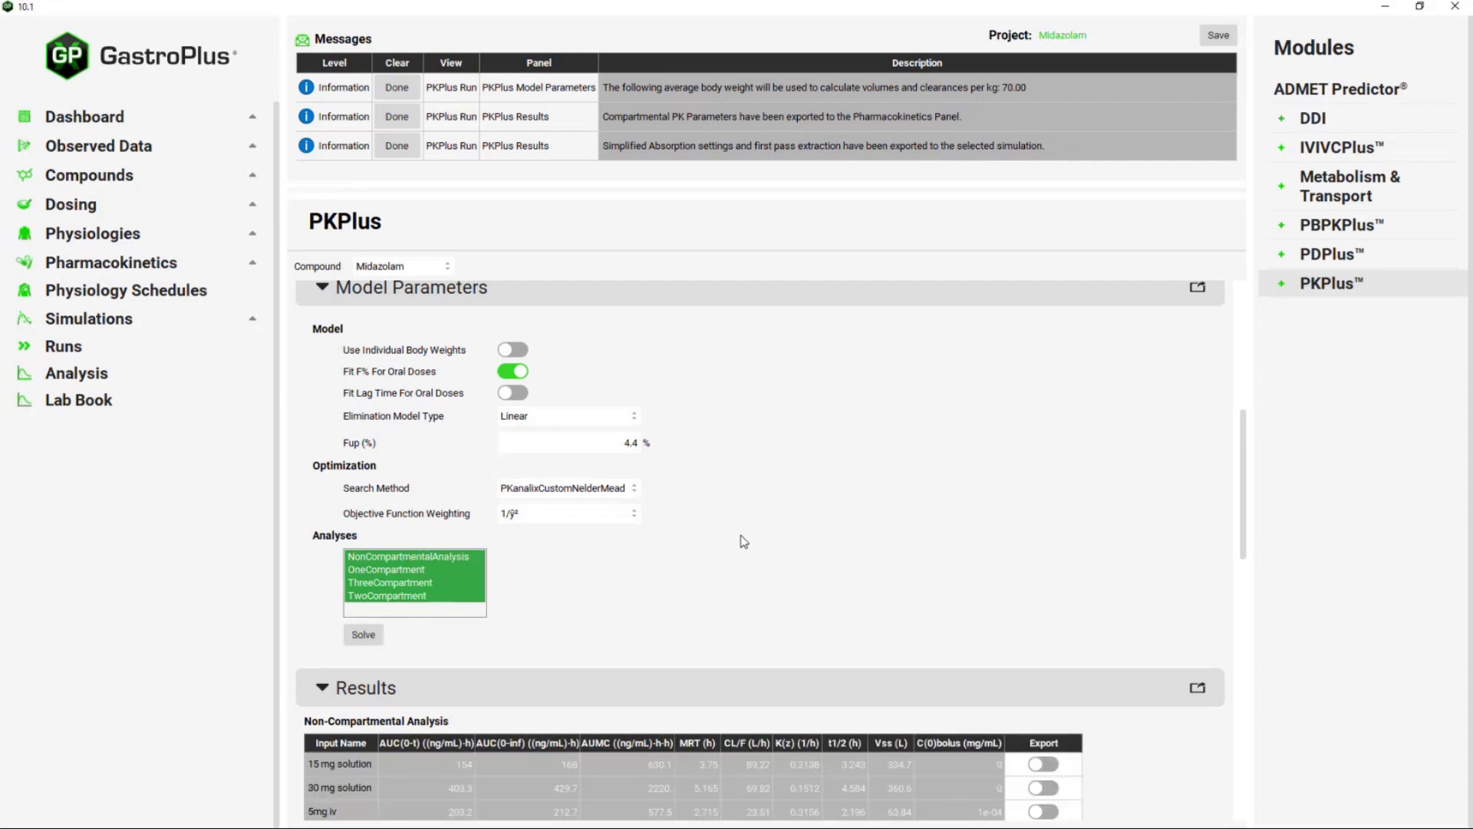
Step: Examine the non-compartmental and compartmental results, including F%, AIC and Rsq, the clearance and volume tables, and the concentration plot
scroll(743, 541, down, 1)
scroll(744, 541, down, 1)
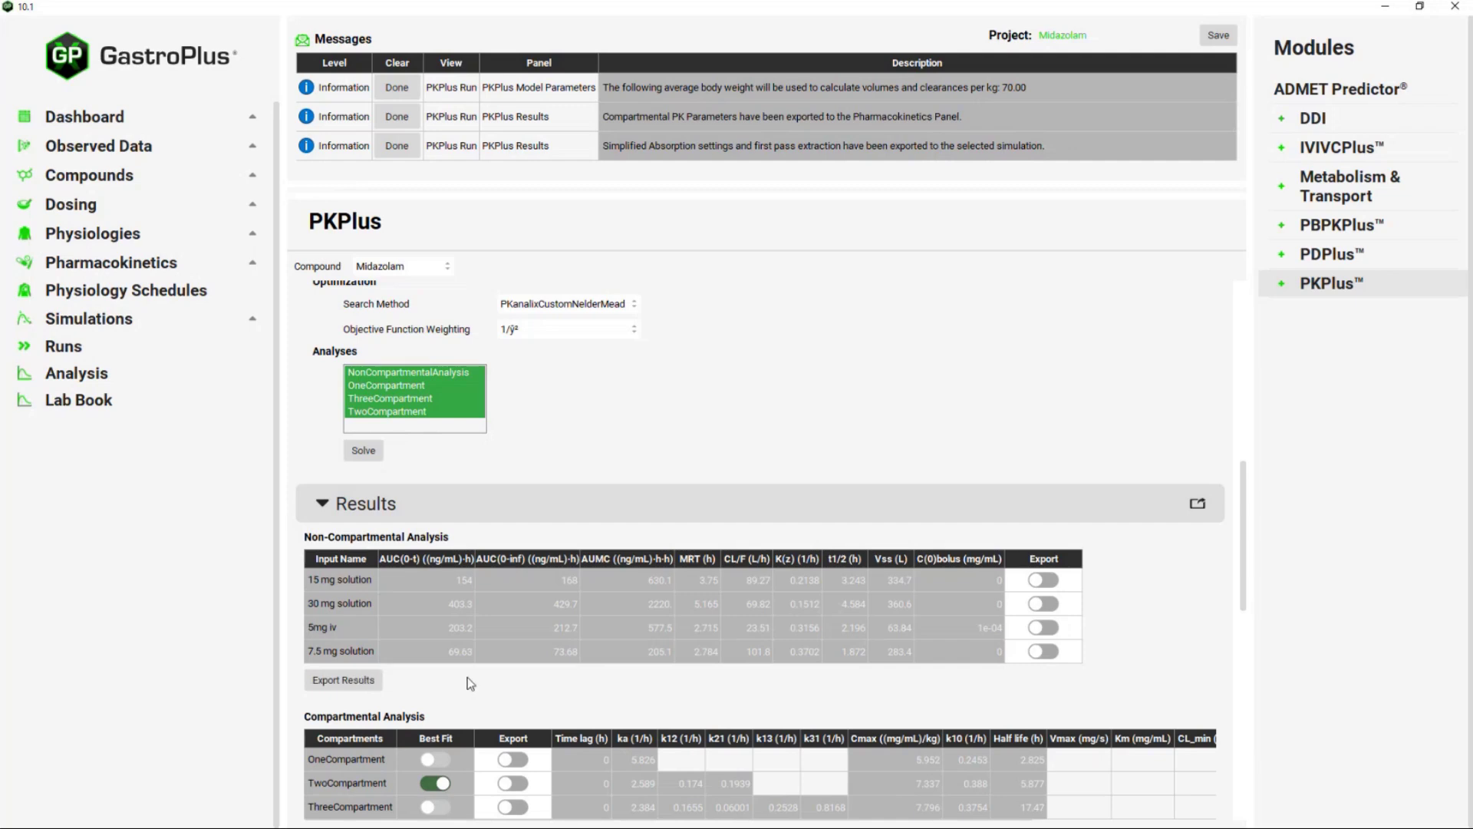
scroll(523, 677, down, 2)
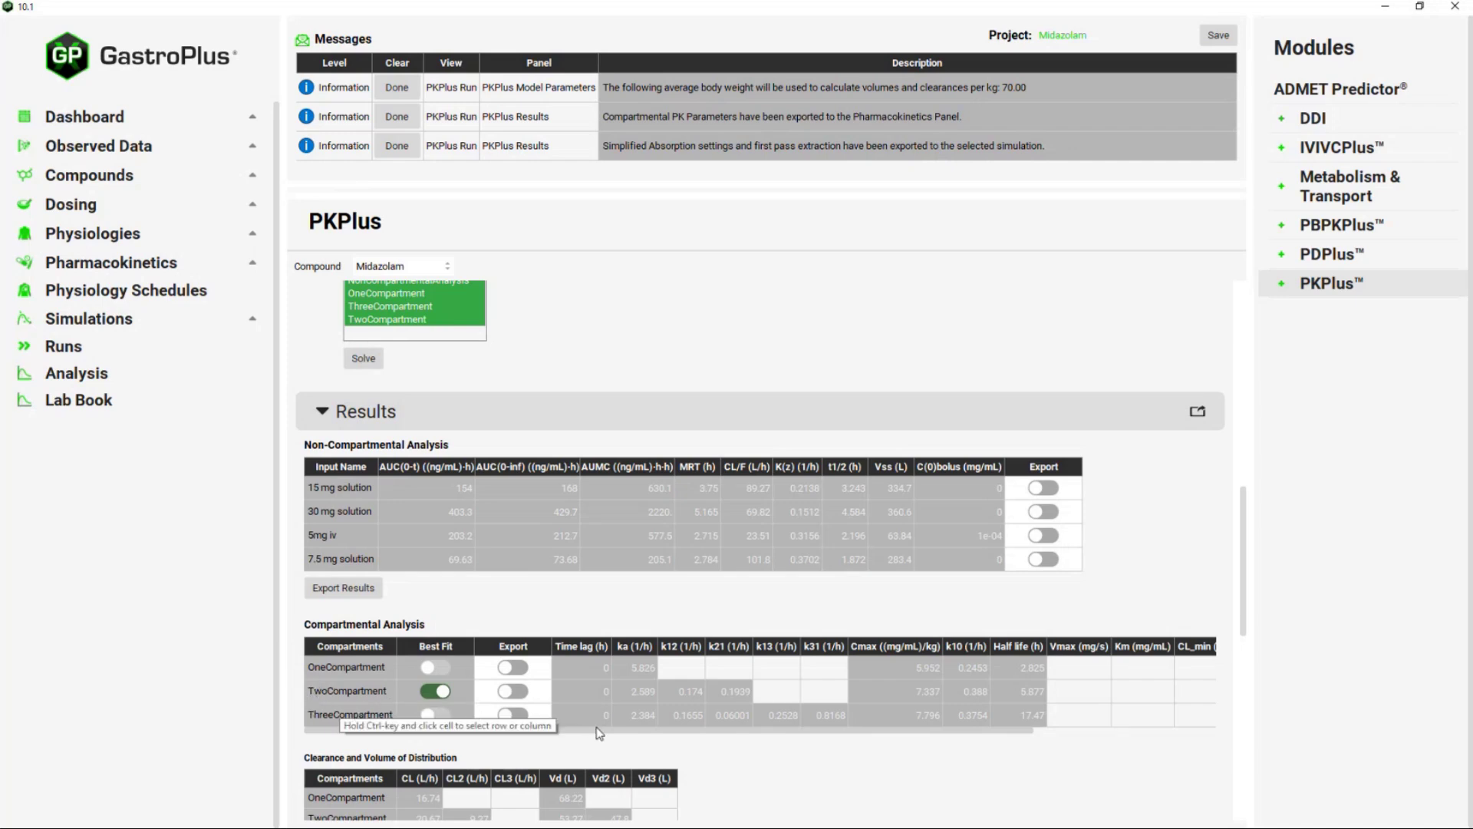
drag(594, 733, 879, 738)
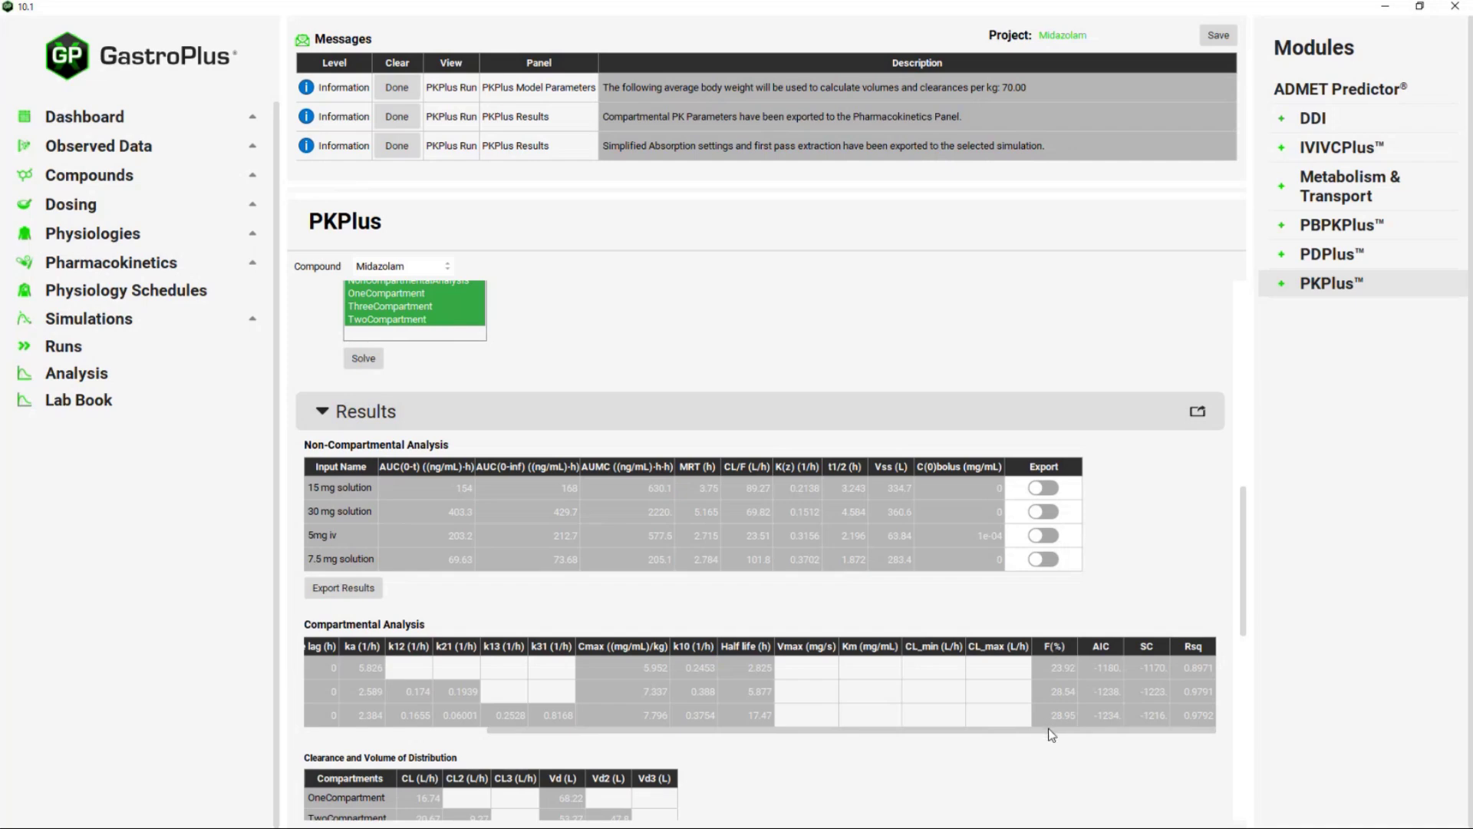
drag(1051, 735, 930, 750)
scroll(790, 541, down, 5)
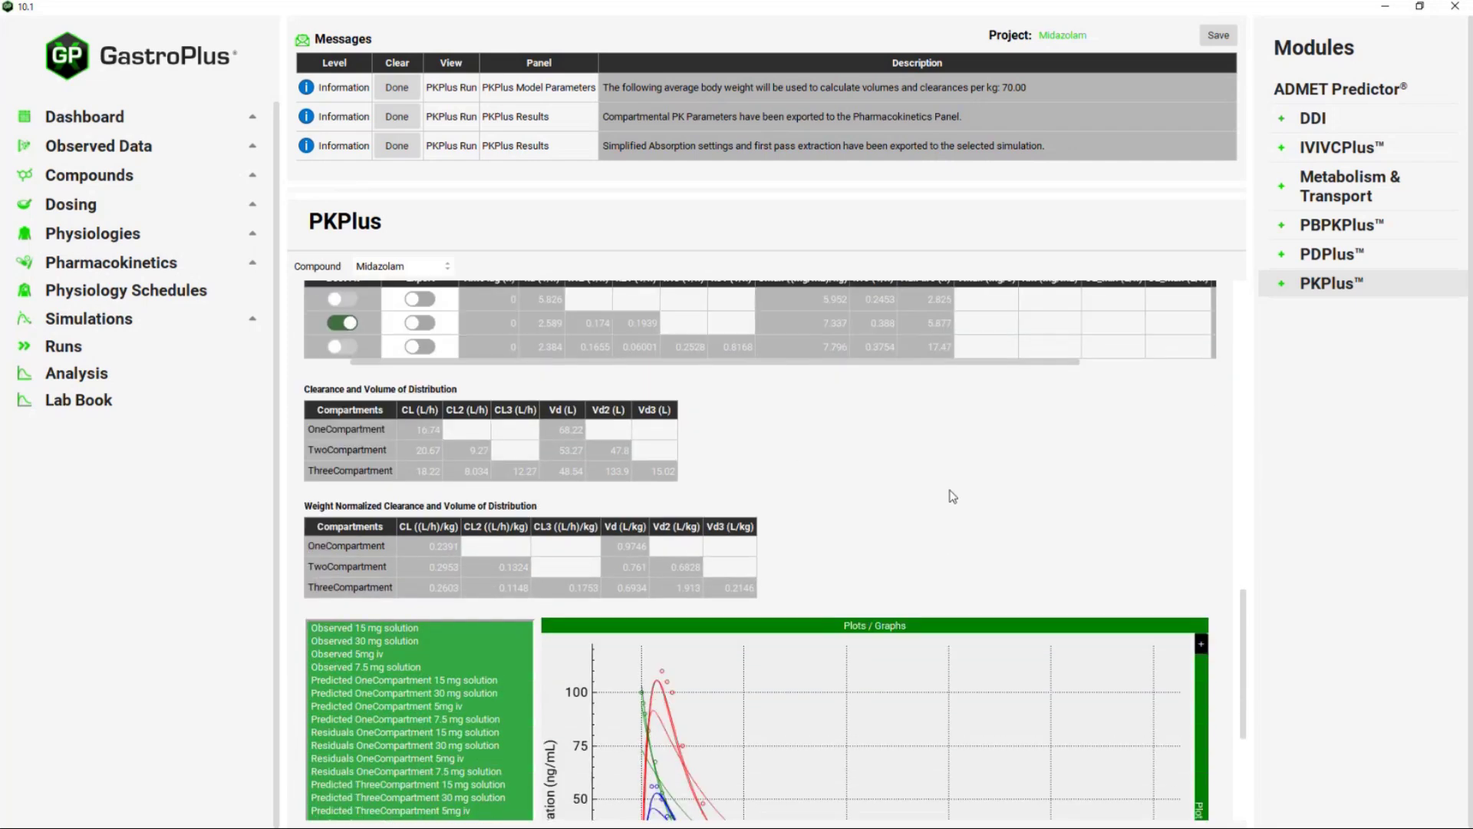
scroll(952, 495, down, 2)
scroll(911, 408, down, 1)
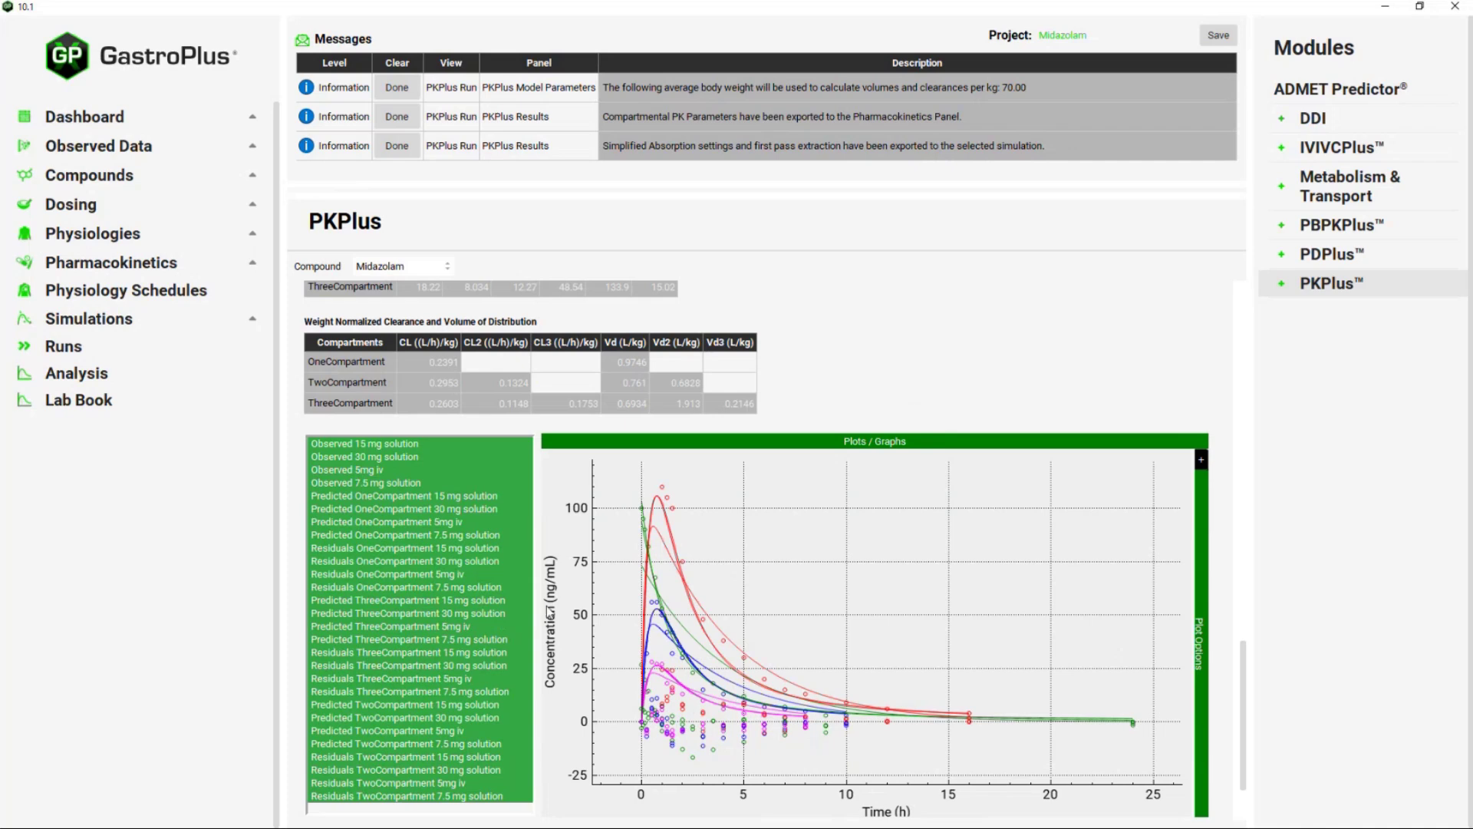
scroll(456, 619, down, 1)
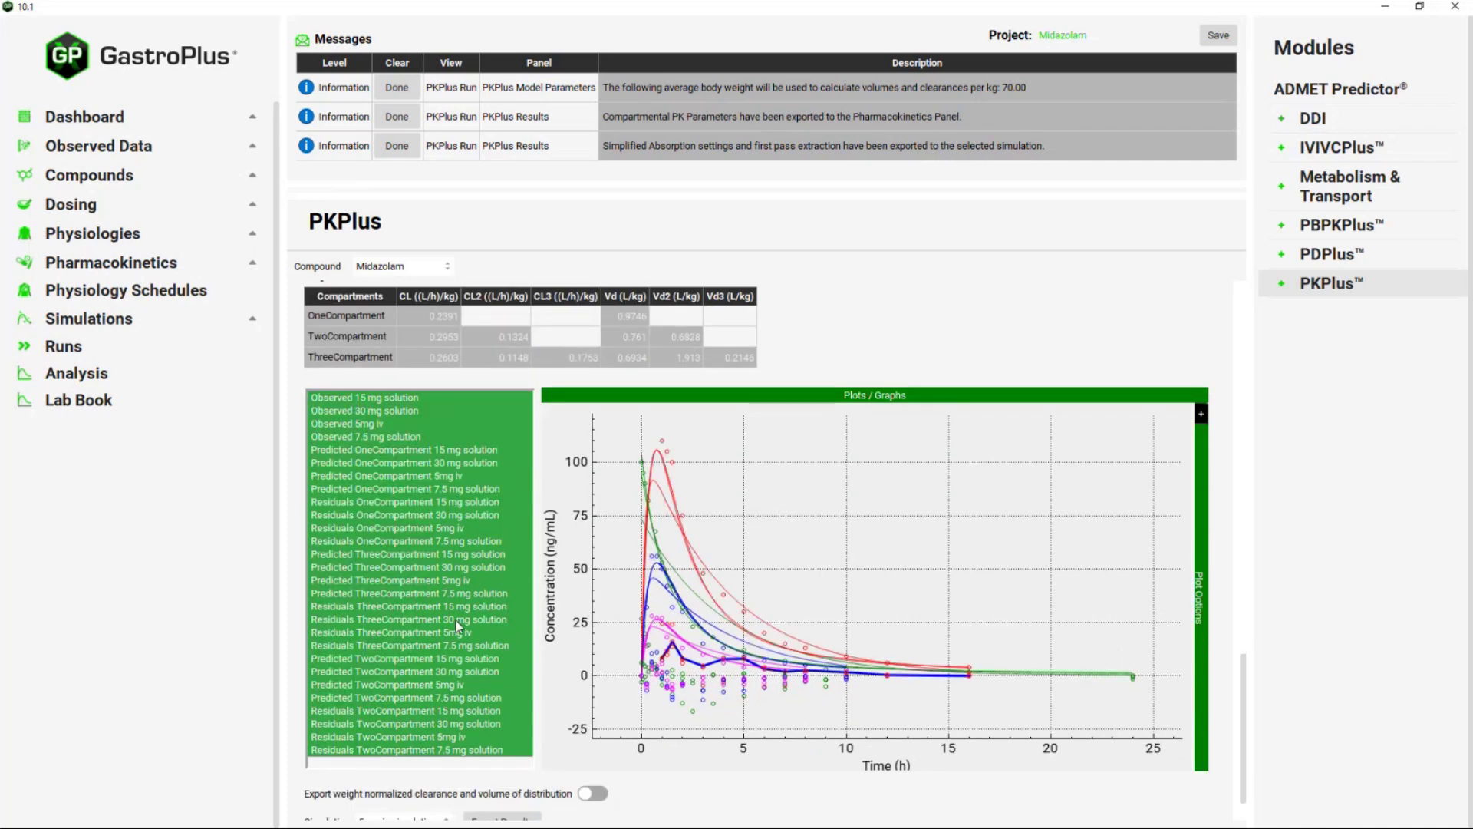
Step: Hide the one-, two- and three-compartment residual series for the 5mg iv, 7.5, 15 and 30 mg solution doses from the concentration plot
click(409, 541)
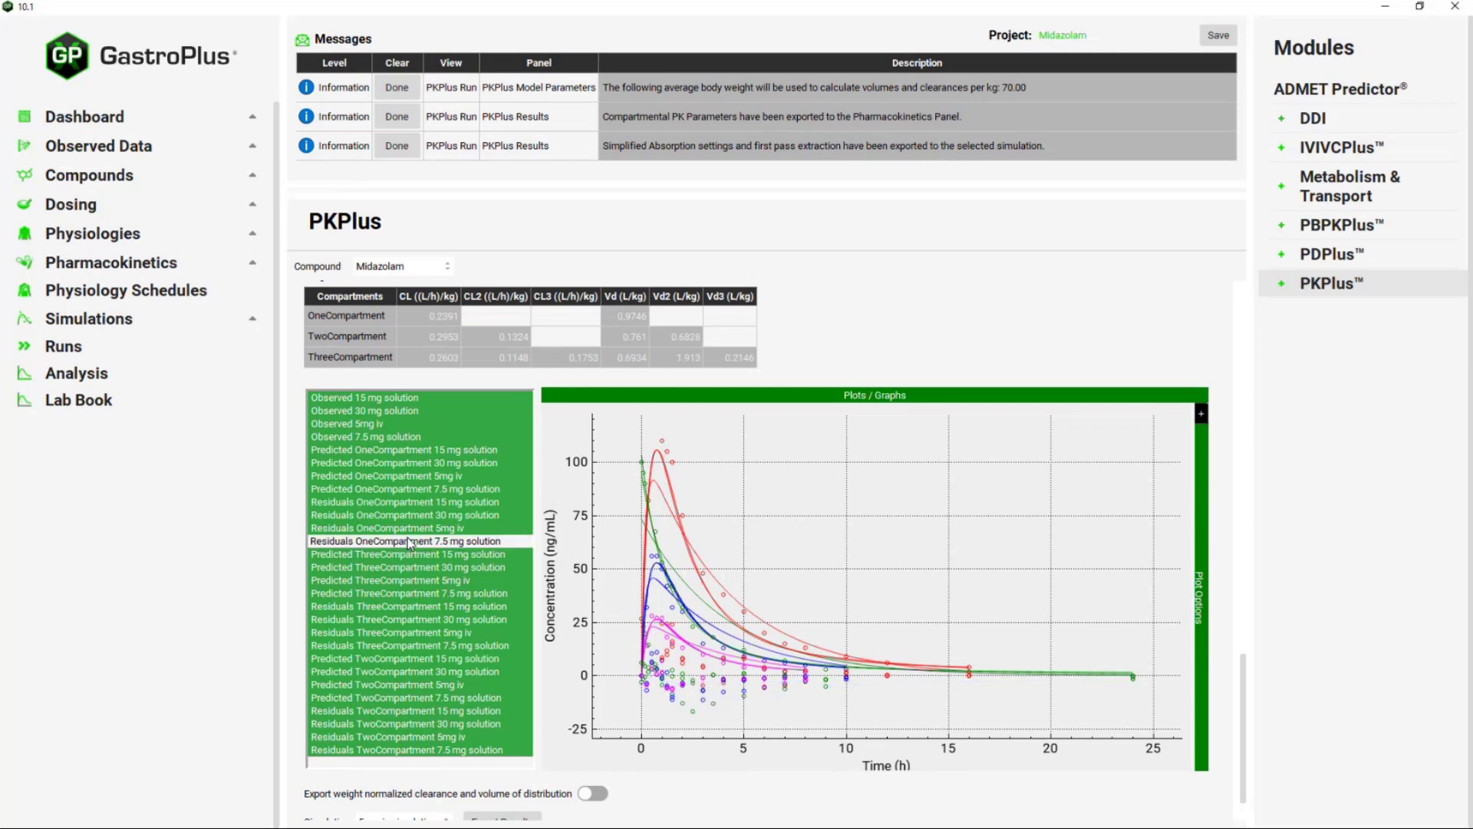
click(413, 529)
click(412, 516)
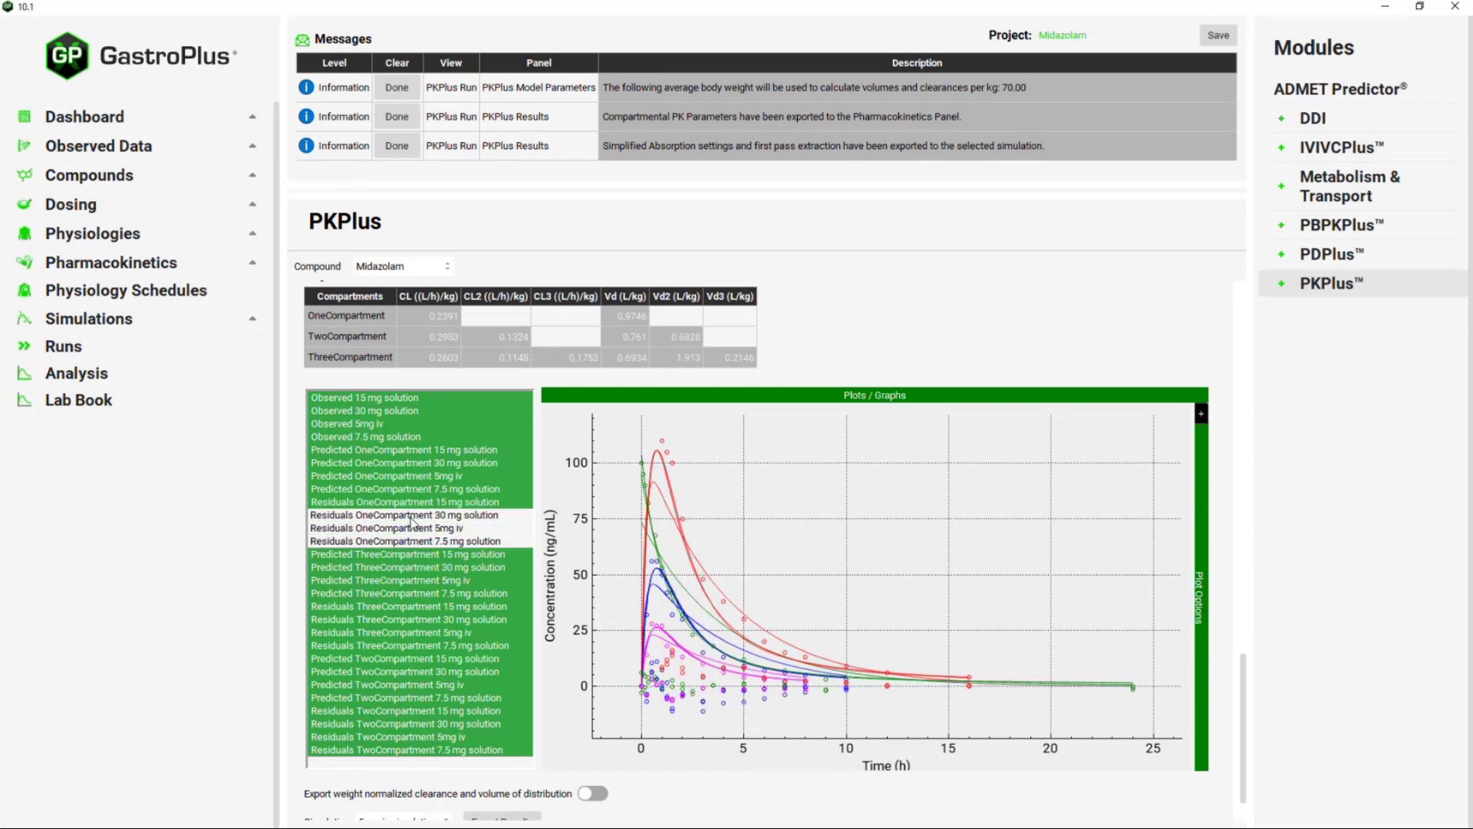
click(409, 503)
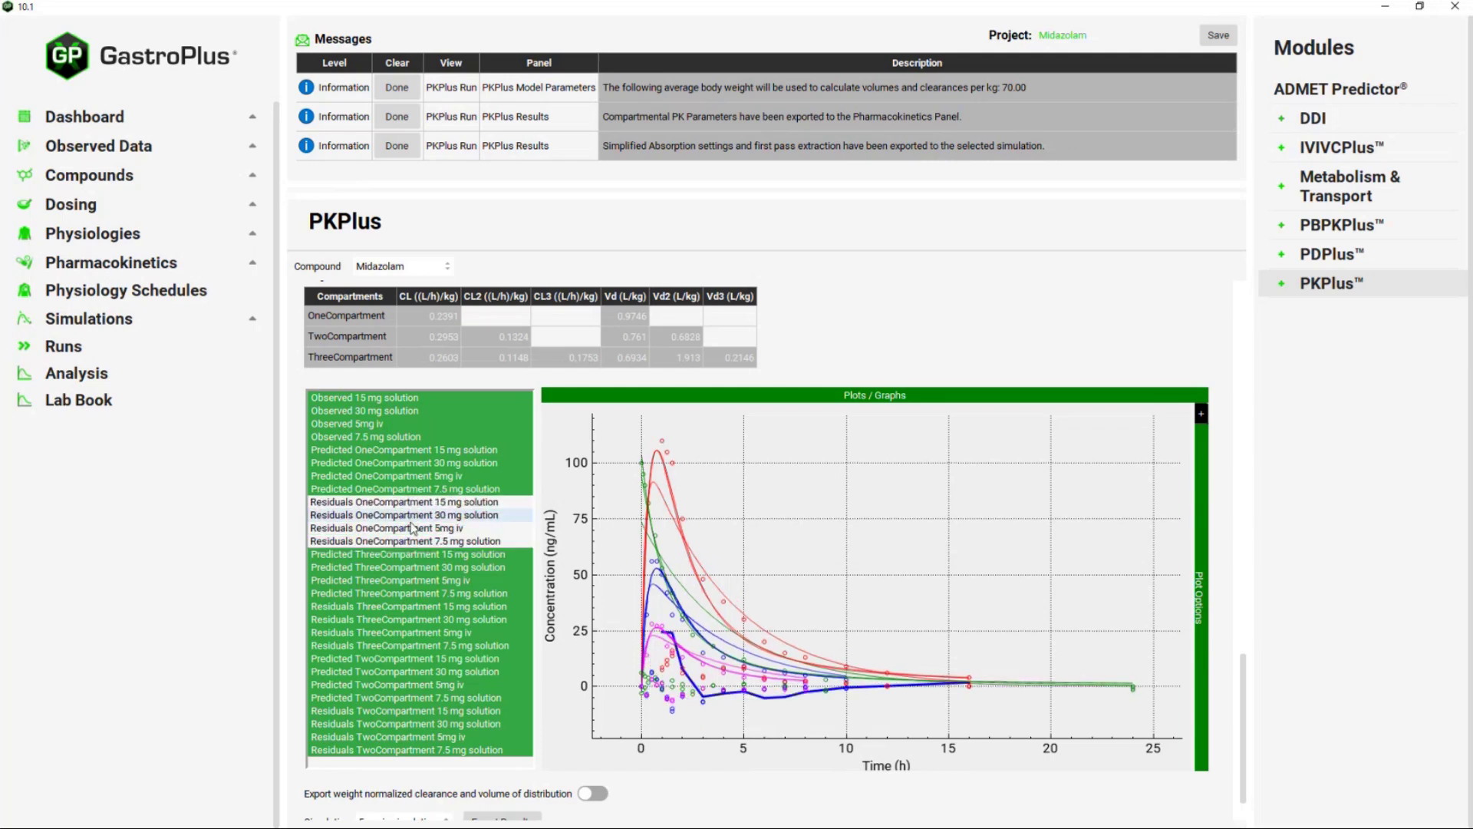
click(397, 632)
click(395, 645)
click(395, 620)
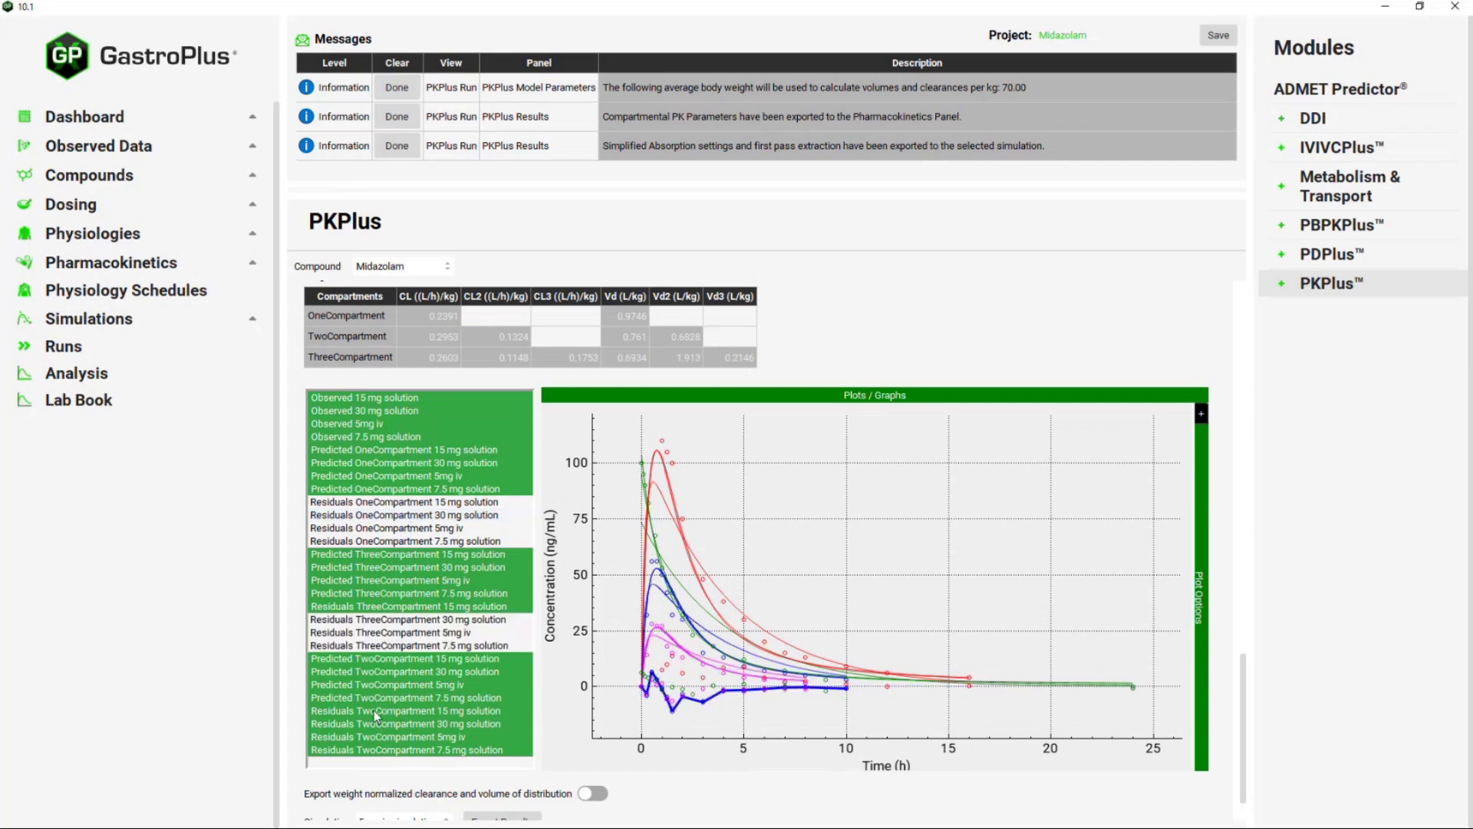
click(374, 710)
click(376, 724)
click(376, 737)
click(378, 750)
click(395, 606)
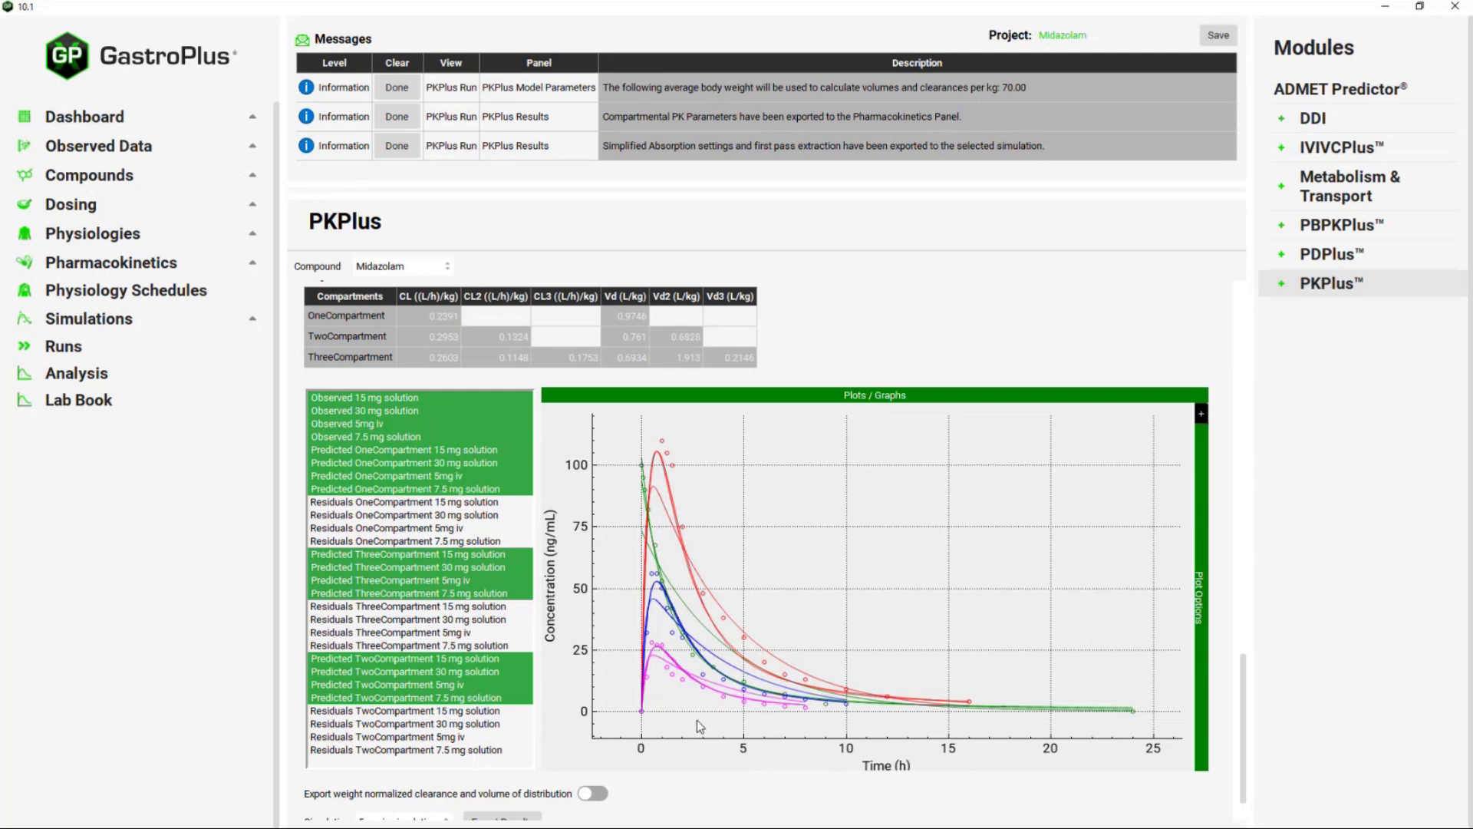
scroll(781, 371, up, 5)
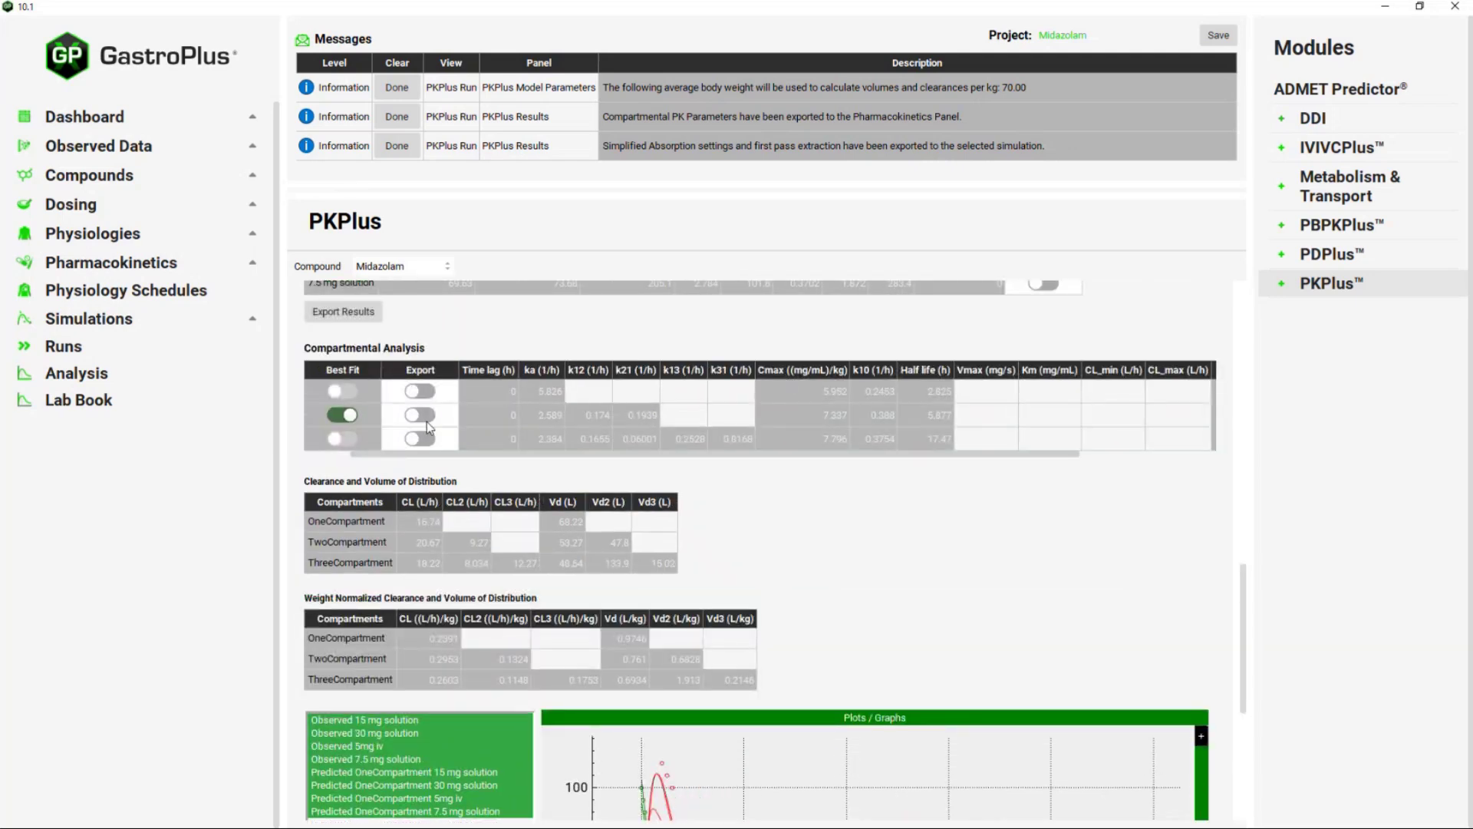
scroll(1144, 421, down, 5)
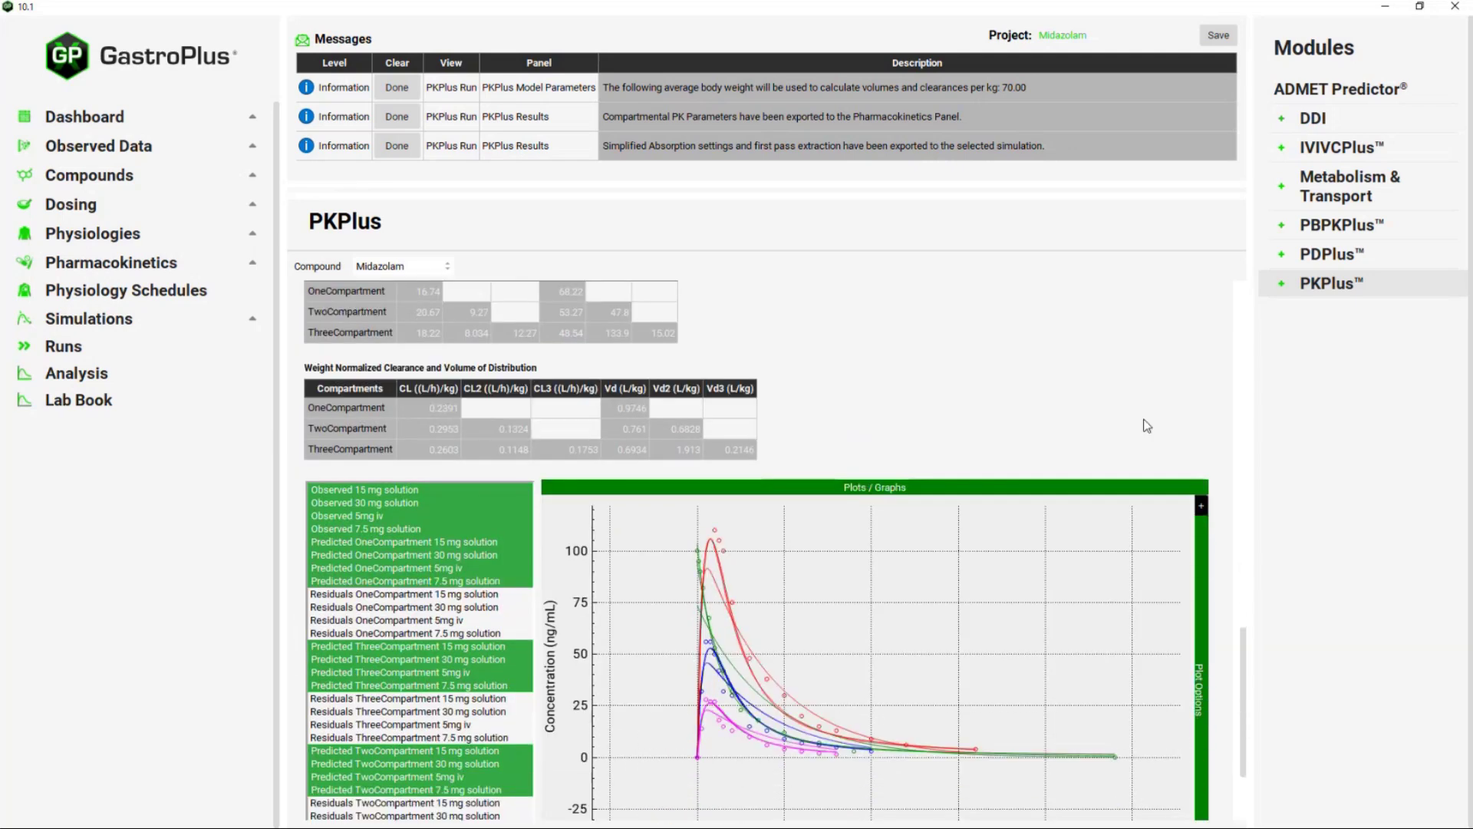